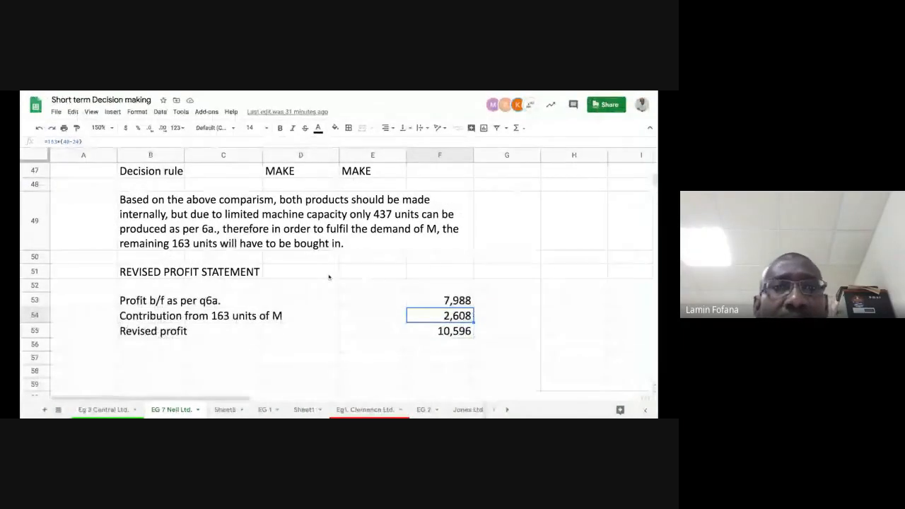
Review the production plan workings on the EG 7 Neil Ltd. sheet, from total hours required to the contribution and ranking steps
scroll(329, 277, "up", 14)
scroll(328, 277, "down", 5)
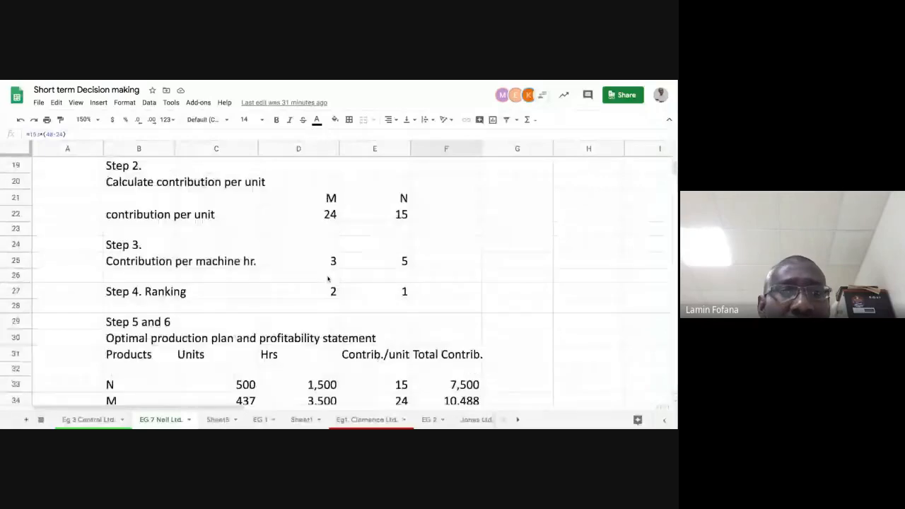
scroll(329, 278, "down", 6)
scroll(447, 197, "up", 9)
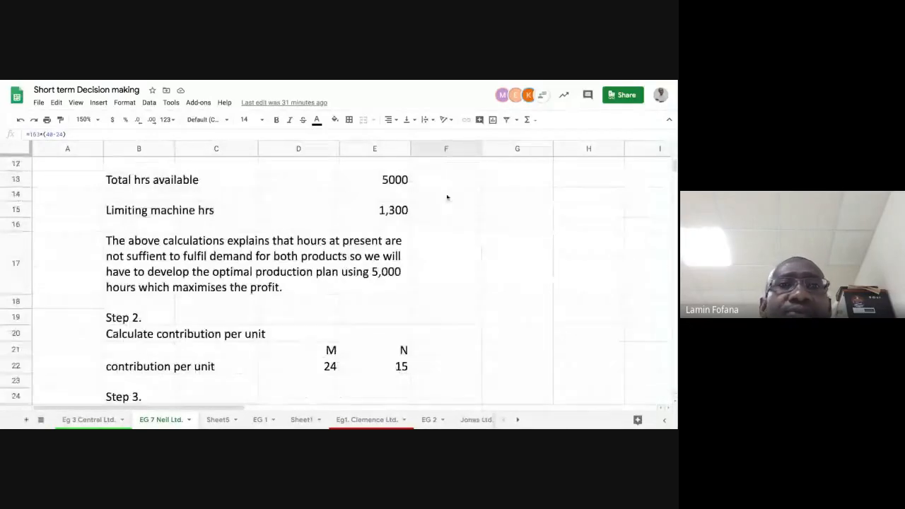
scroll(447, 198, "up", 4)
scroll(202, 355, "down", 5)
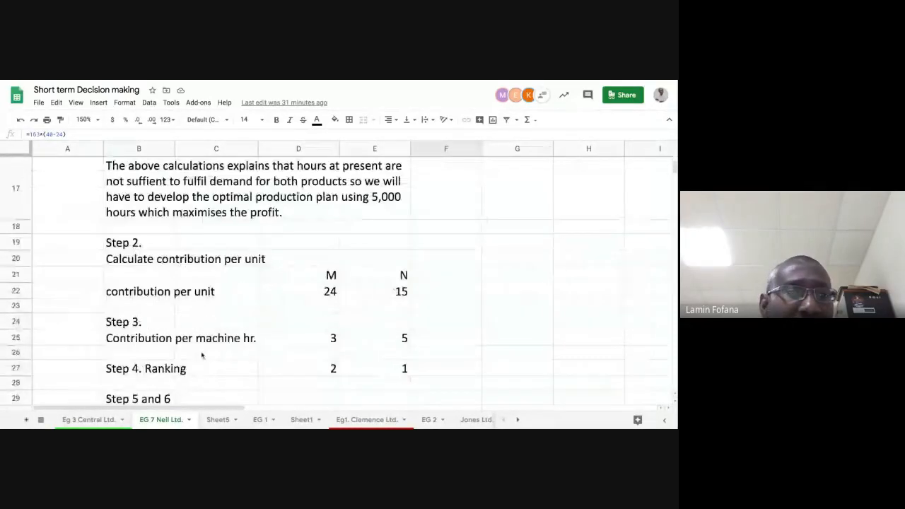
scroll(201, 356, "up", 4)
Add a new sheet after EG 7 Neil Ltd. and name it "EG 7 WXYZ LTD."
left_click(25, 420)
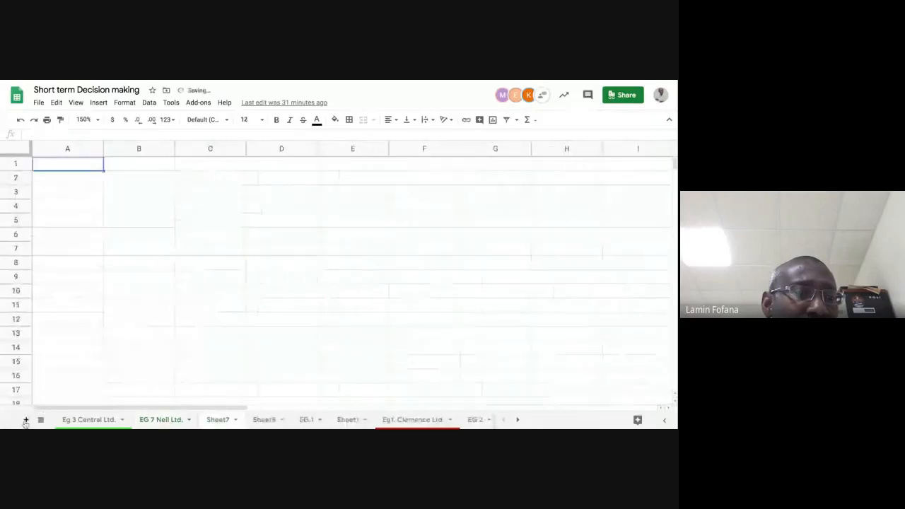
double_click(227, 422)
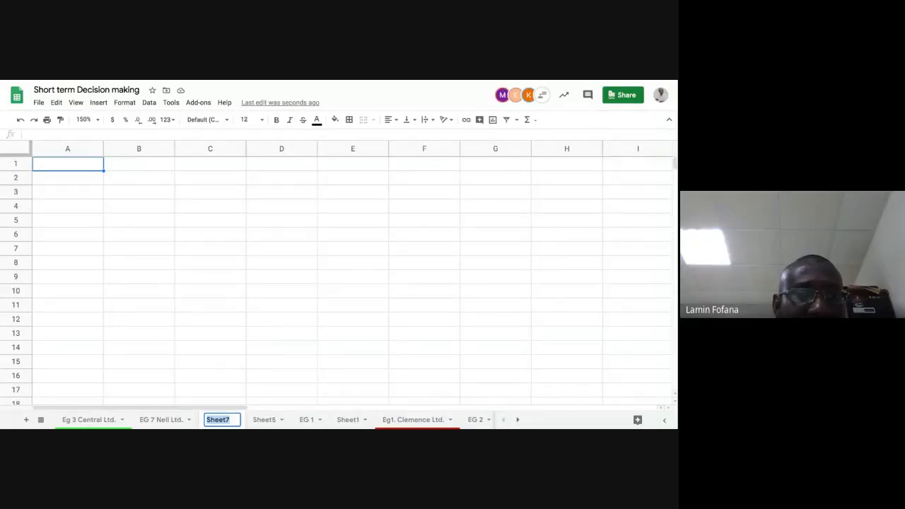
type("EG")
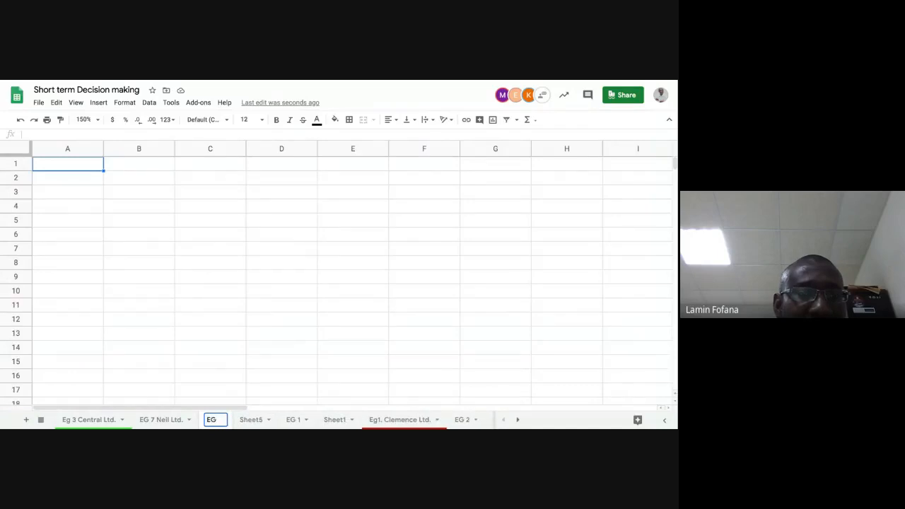
type(" 7")
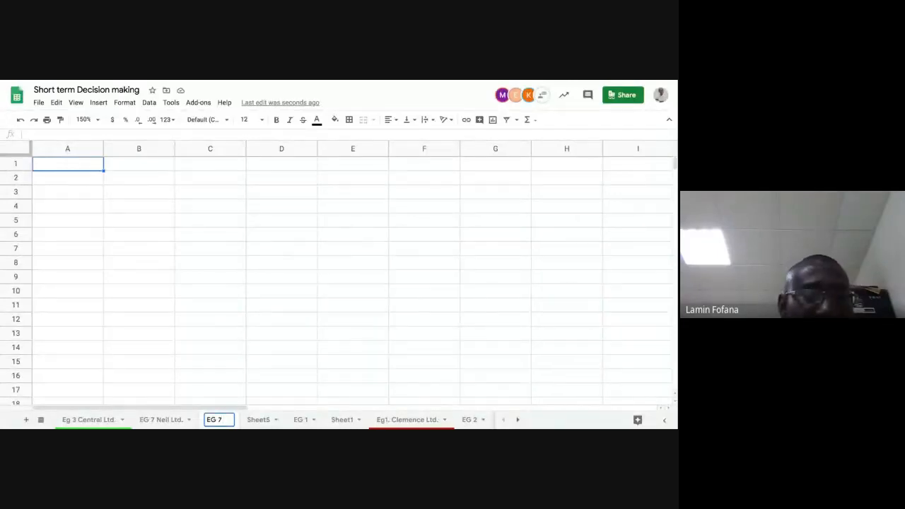
type(" WX")
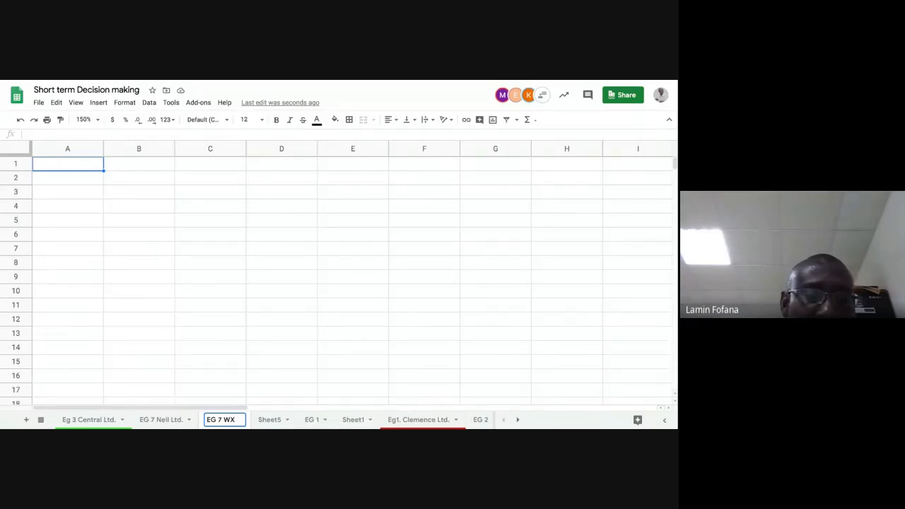
type("Z")
key("BackSpace")
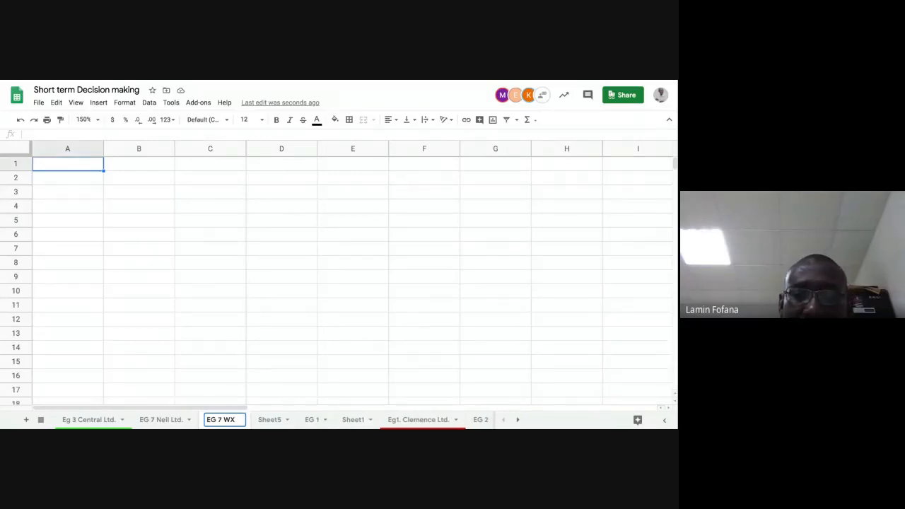
type("YZ")
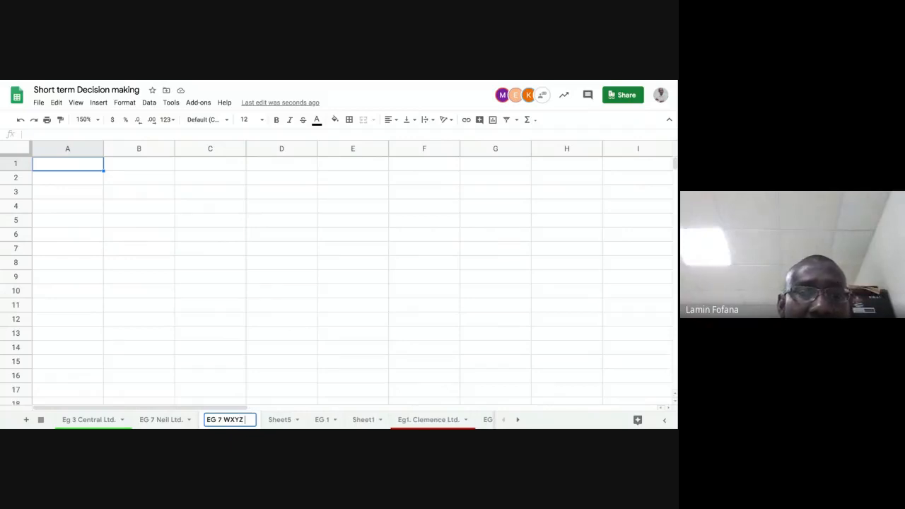
type(" LT")
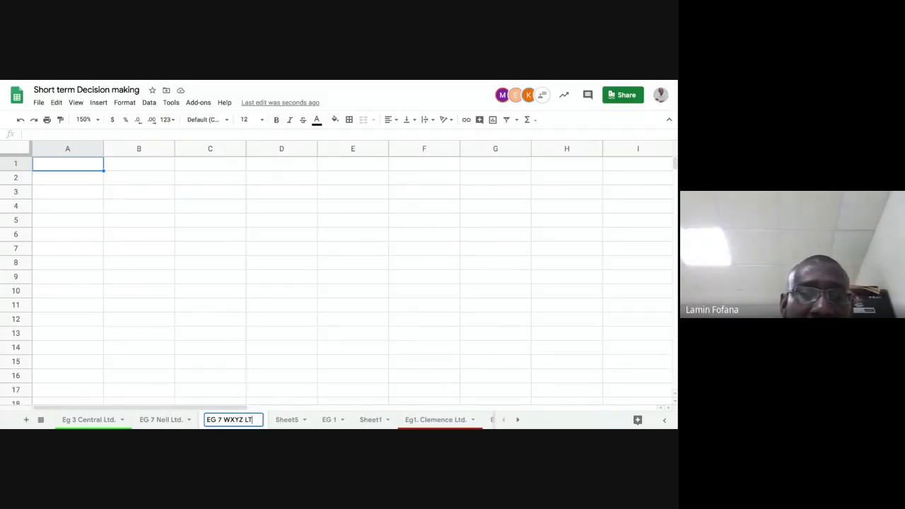
type("D.")
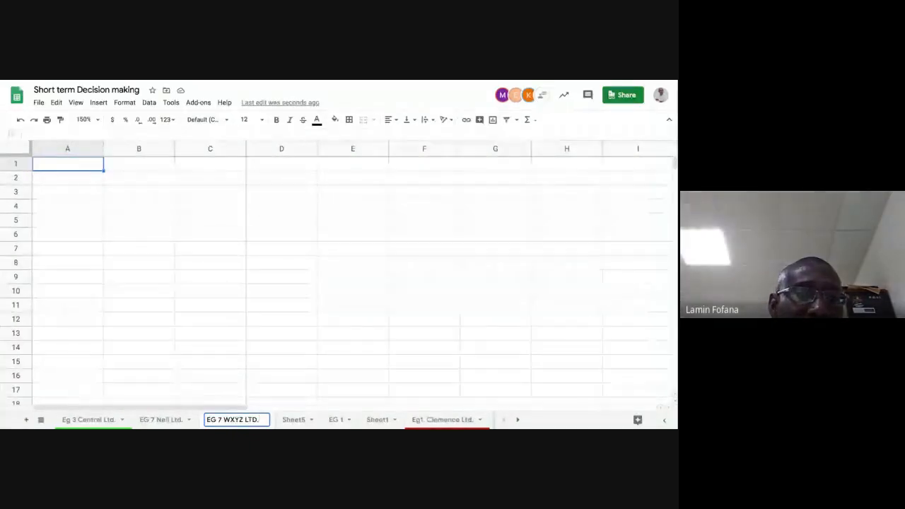
Rename the EG 7 Neil Ltd. sheet as "EG 6 Neil Ltd."
double_click(158, 422)
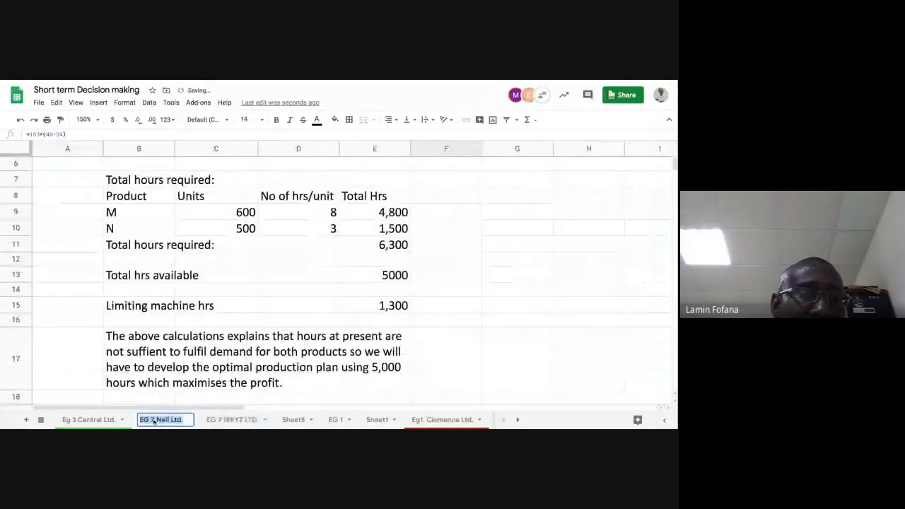
left_click(151, 420)
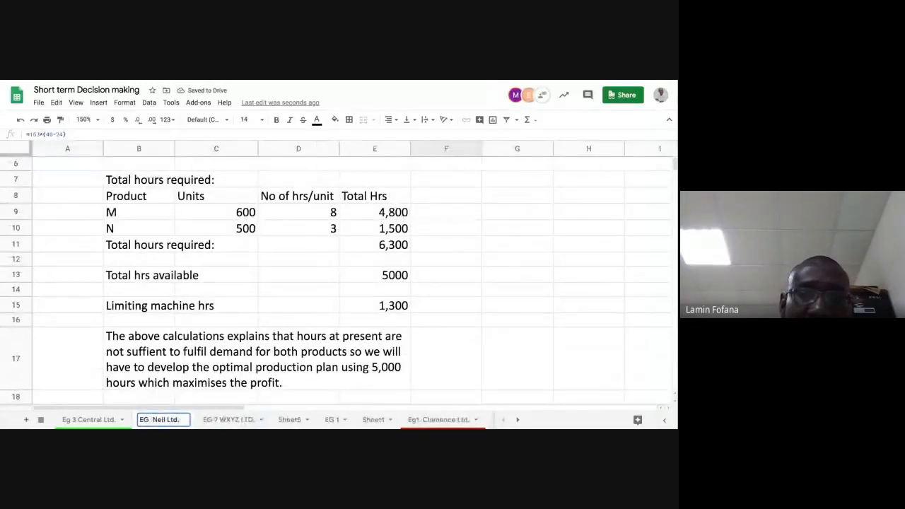
type("6")
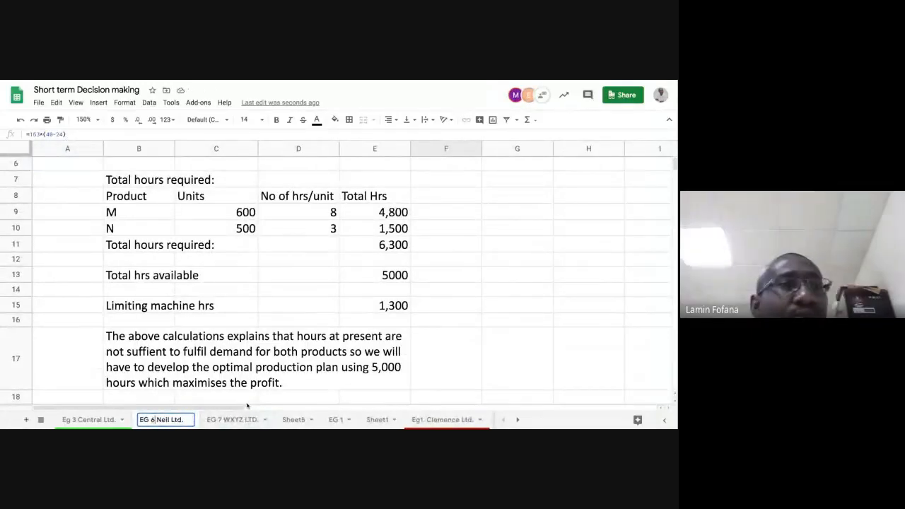
left_click(470, 368)
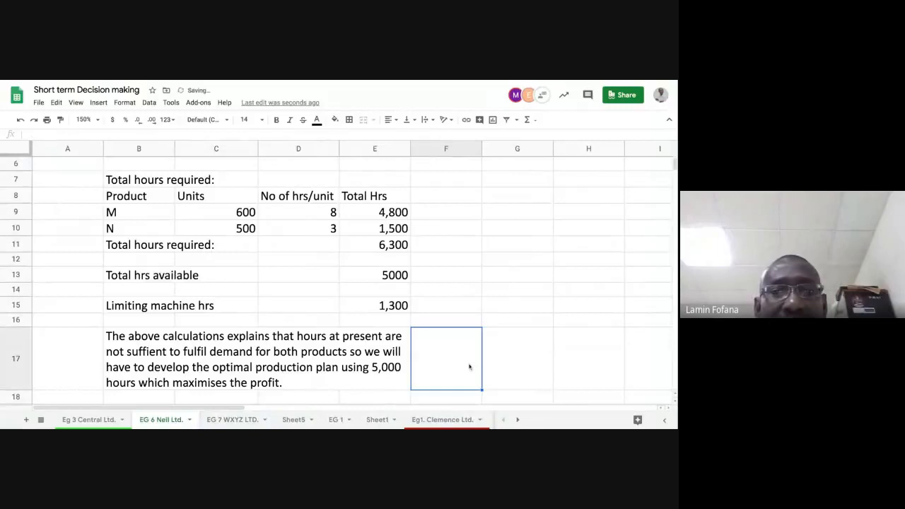
On the EG 7 WXYZ LTD. sheet, enter the company title "WXYZ LTD." in cell B2
left_click(225, 420)
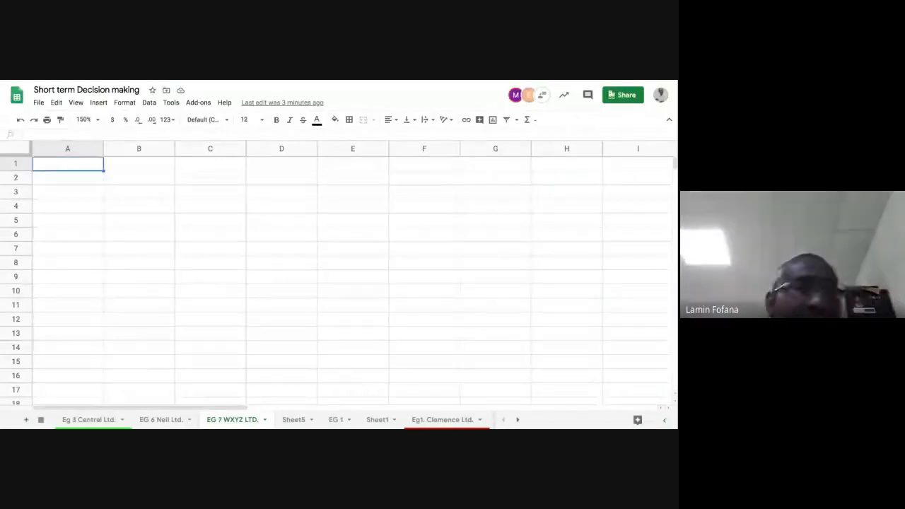
left_click(139, 177)
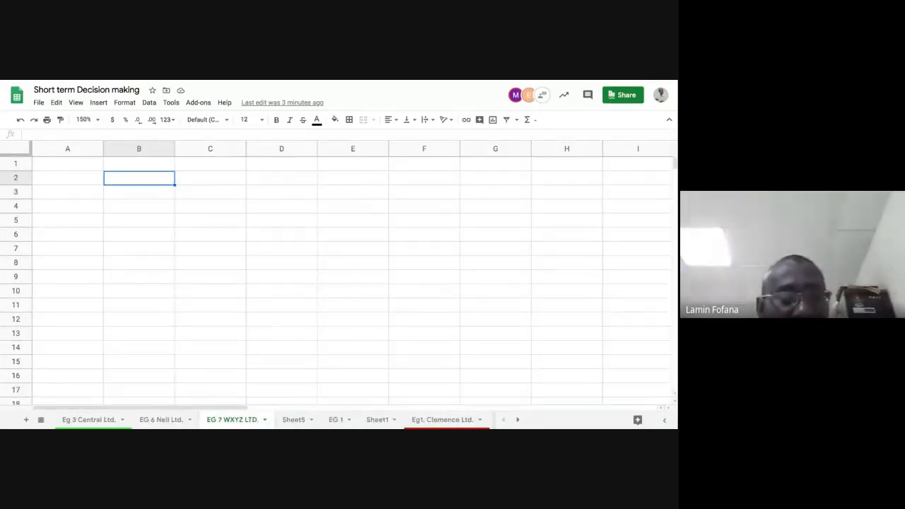
type("WX")
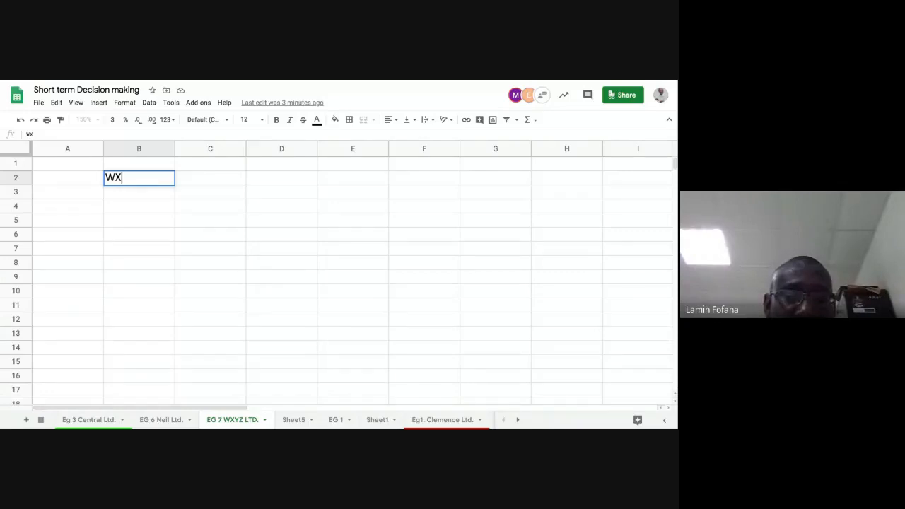
type("YZ ")
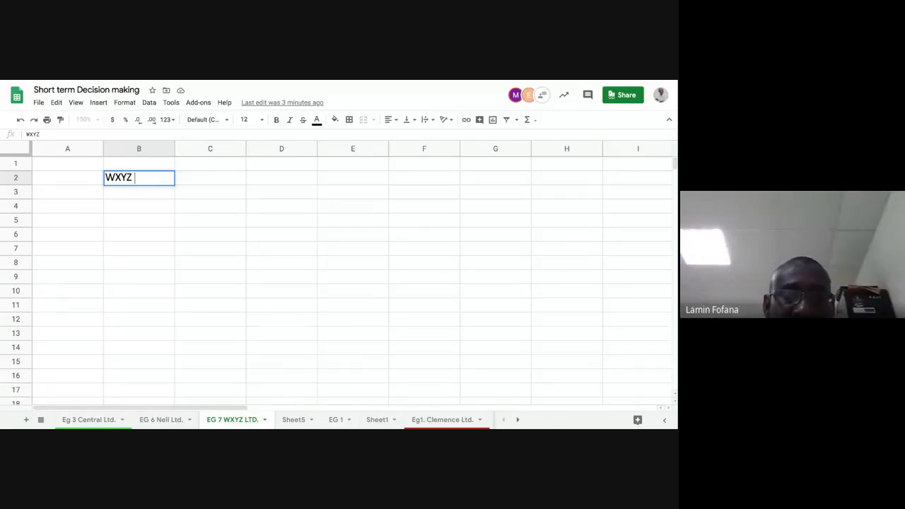
type("LTD.")
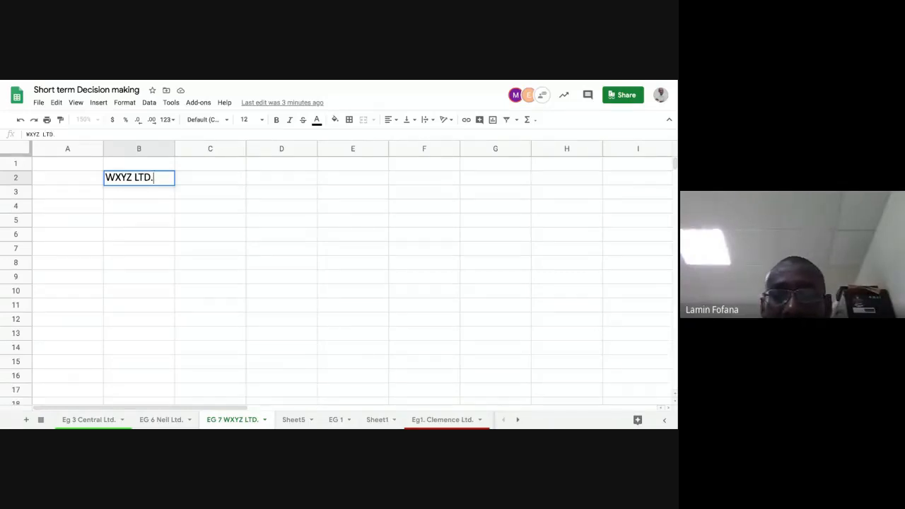
key("Return")
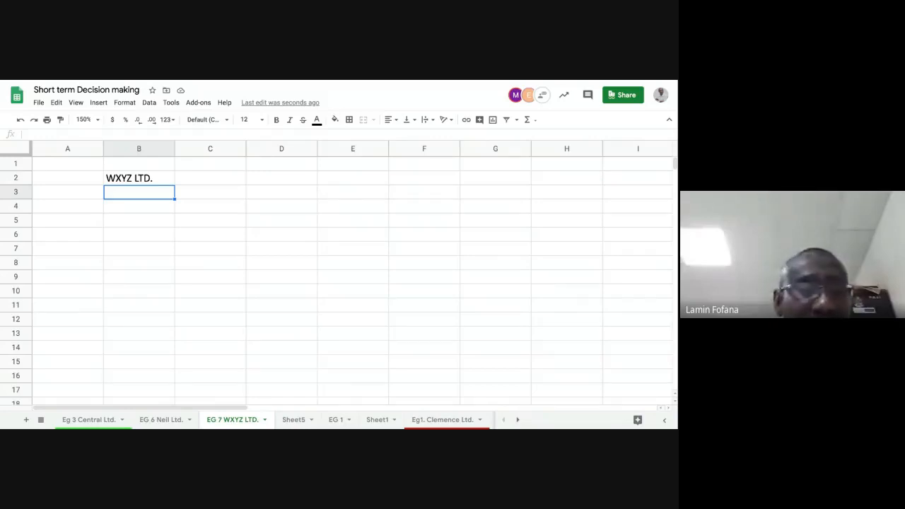
Enter the heading "STATEMENT OF MAKE/BUY DECISIONS" in cell B3, below the company title
type("STA")
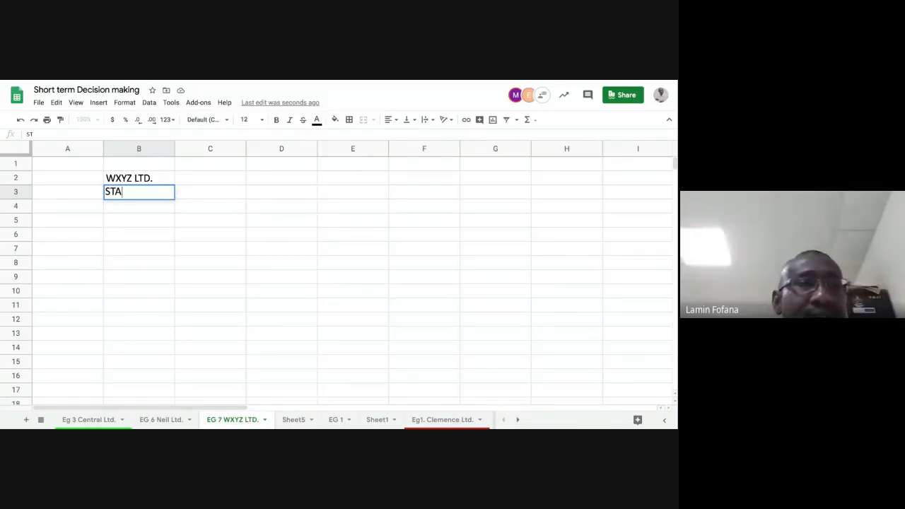
type("T")
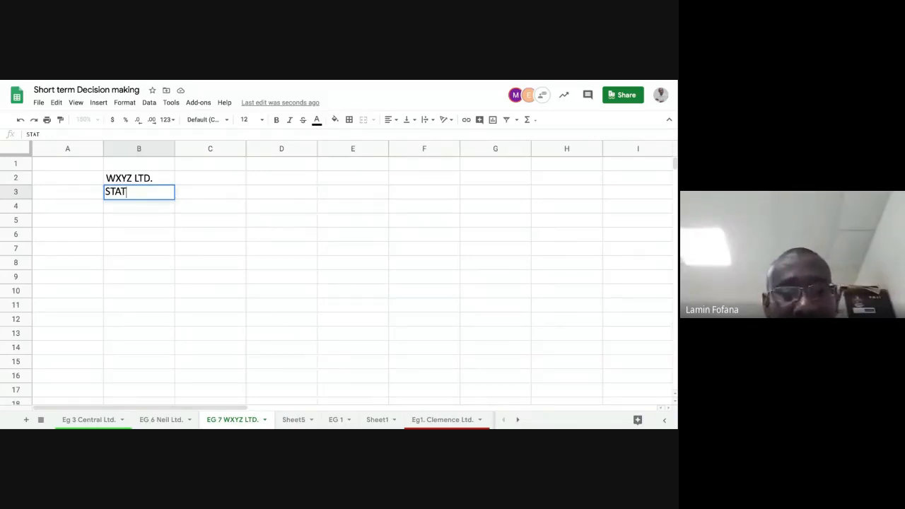
type("EMENT ")
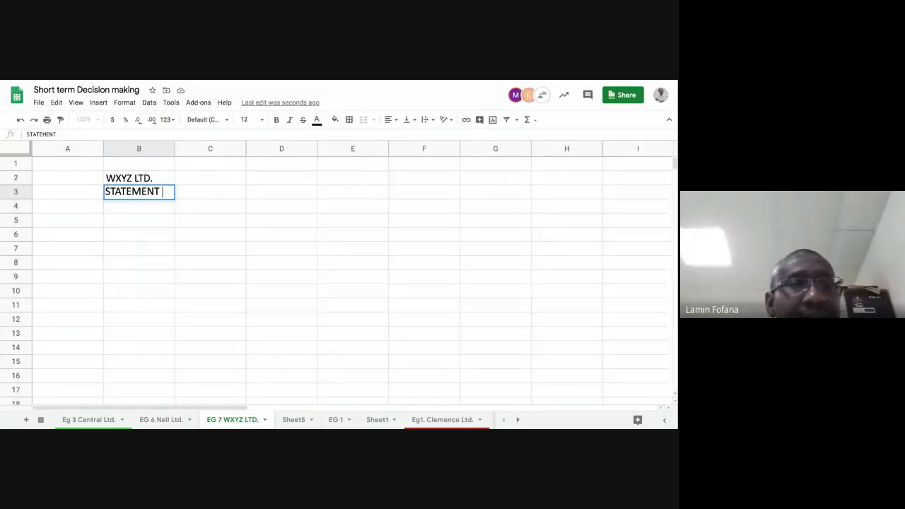
type("OF MAKE")
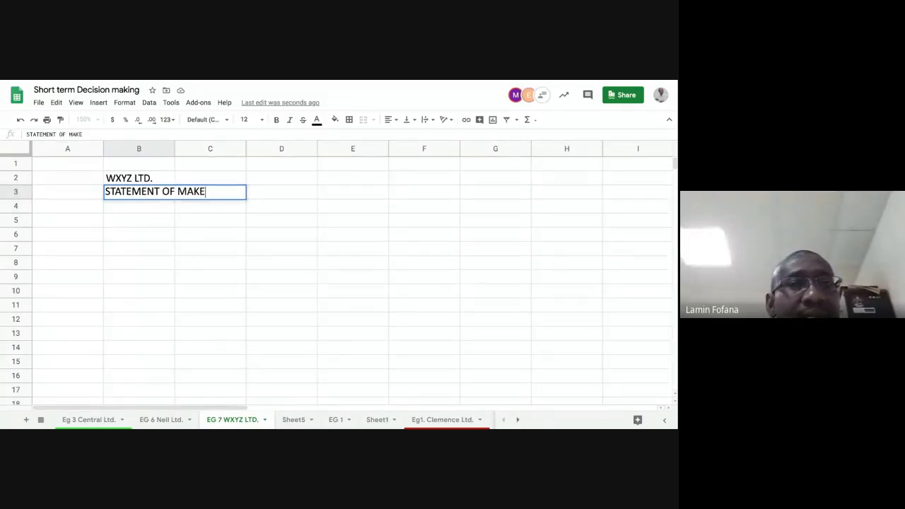
type("/BUY")
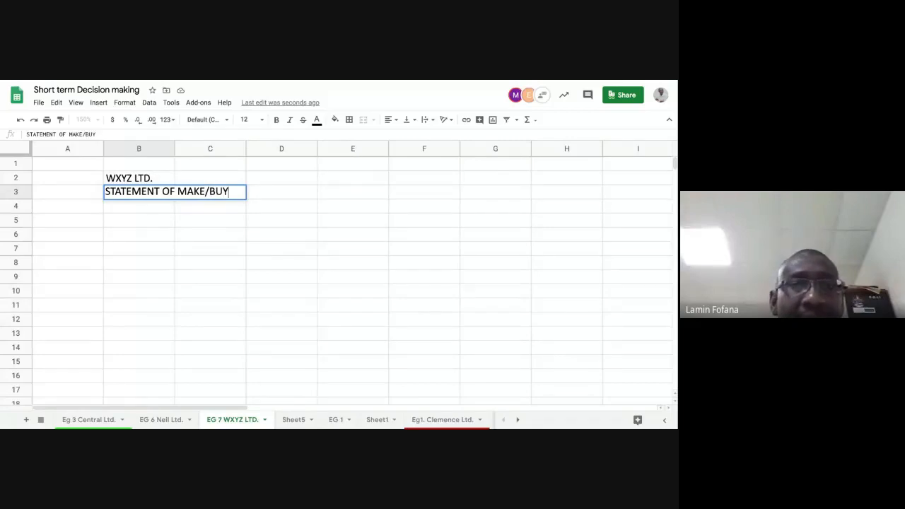
type(" DECIWI")
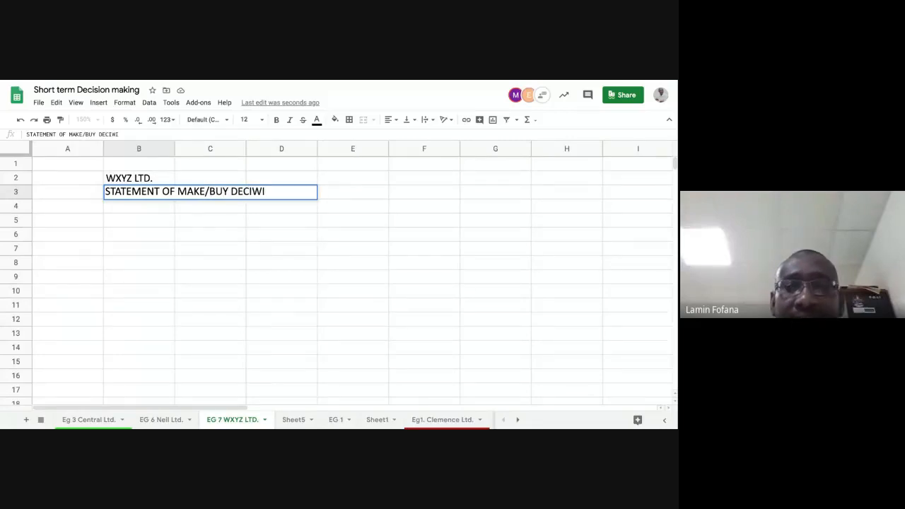
key("BackSpace")
key("BackSpace")
type("SIO")
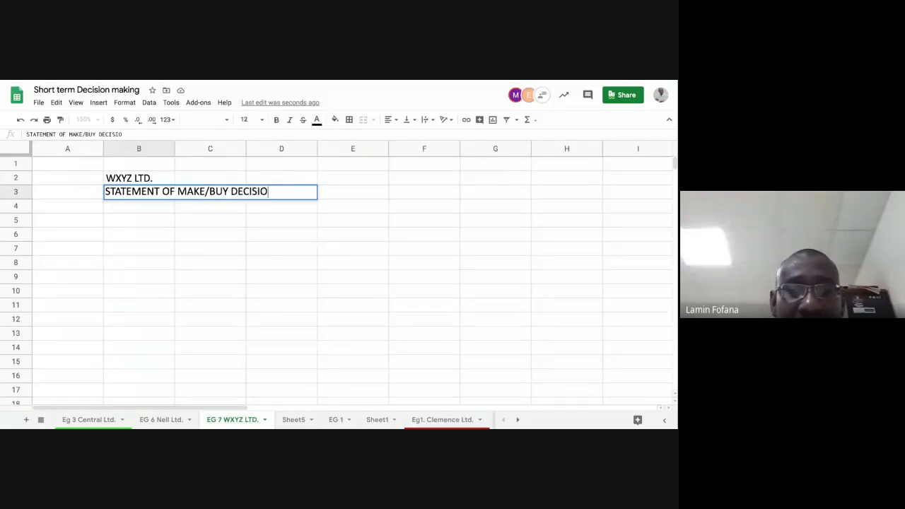
type("N")
type("S")
key("Return")
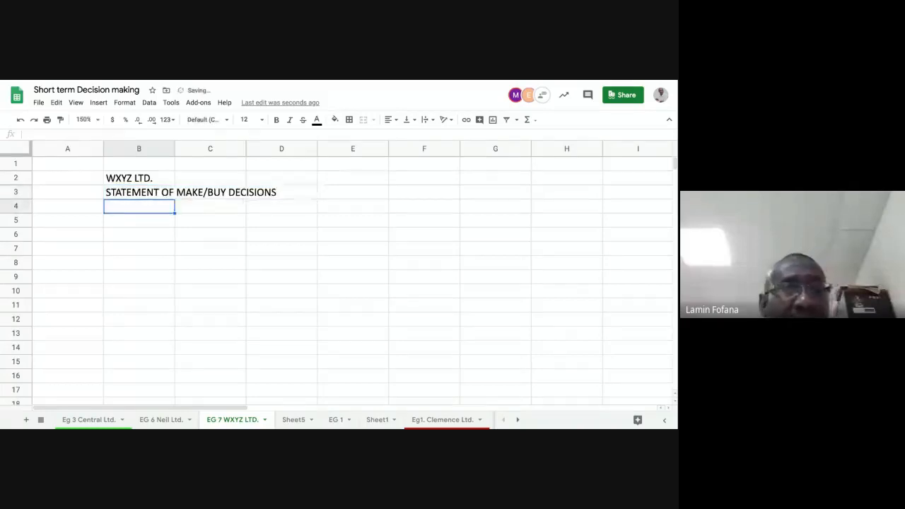
Enter the product headings W, X, Y and Z across cells C5 to F5
key("Return")
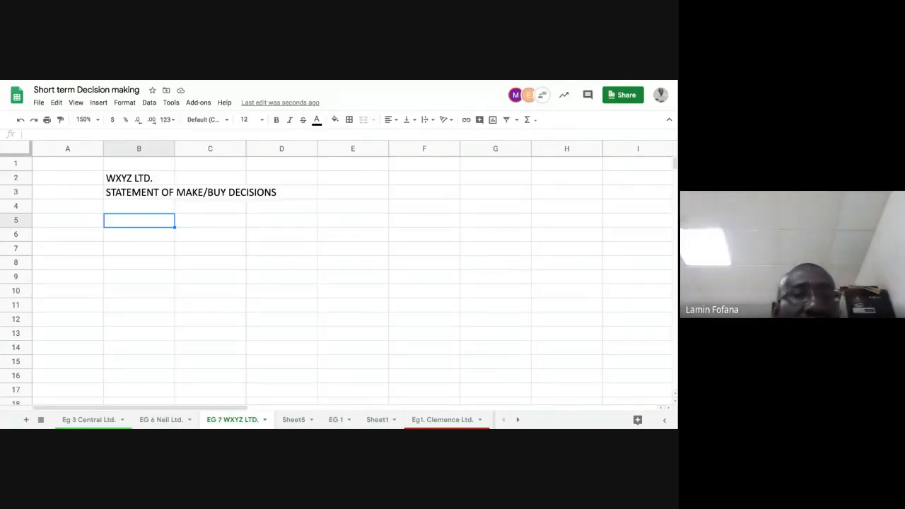
left_click(210, 220)
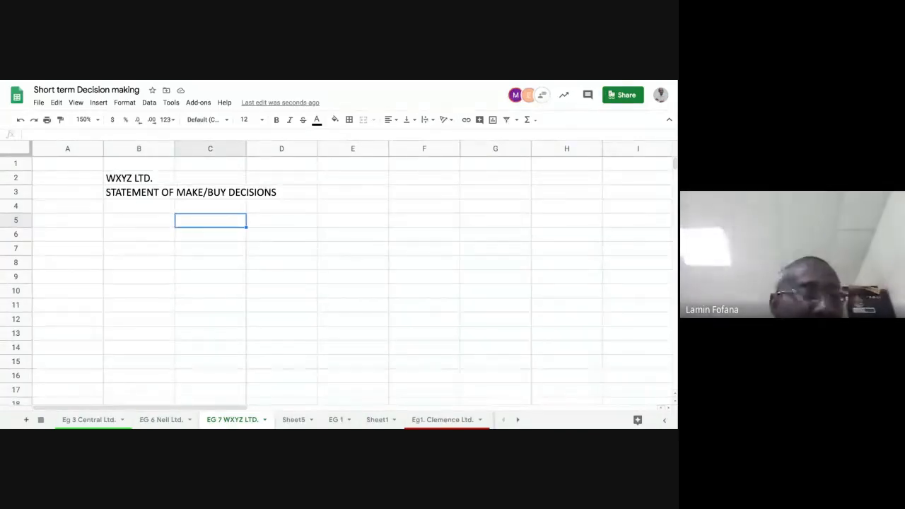
type("W")
key("Tab")
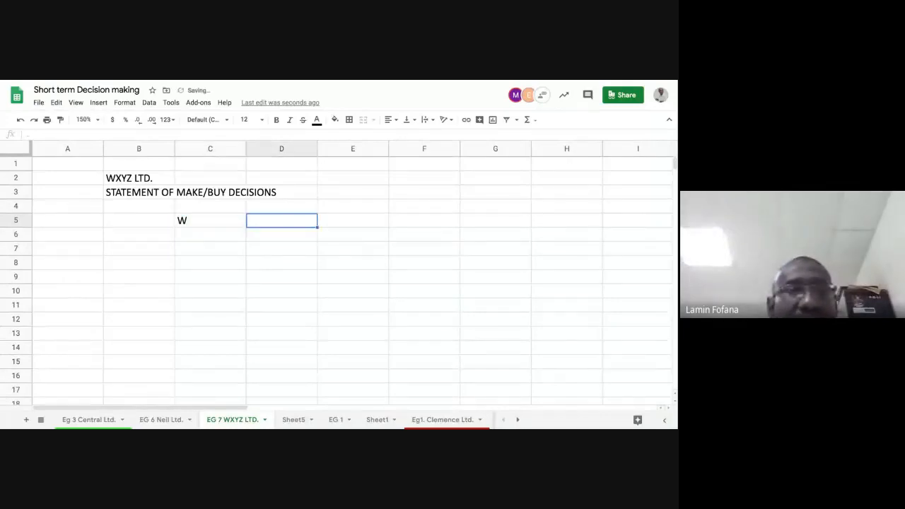
type("X")
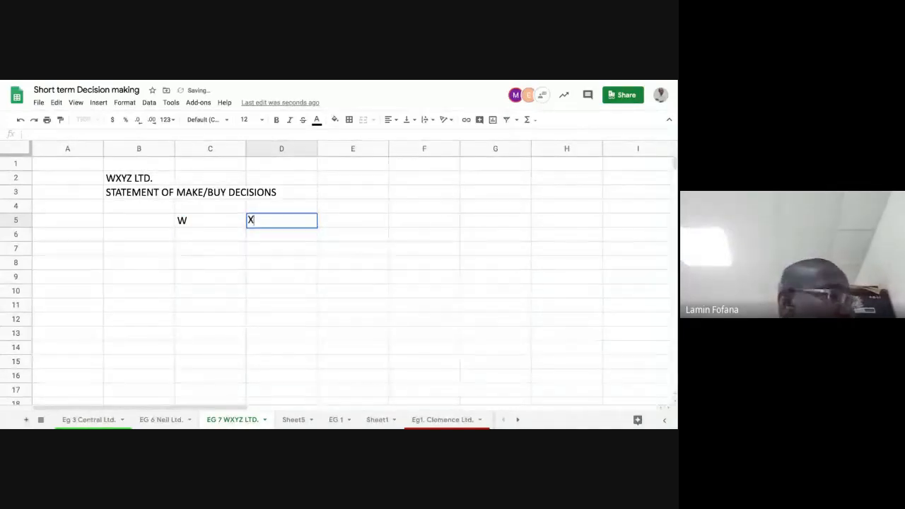
key("Tab")
type("Y")
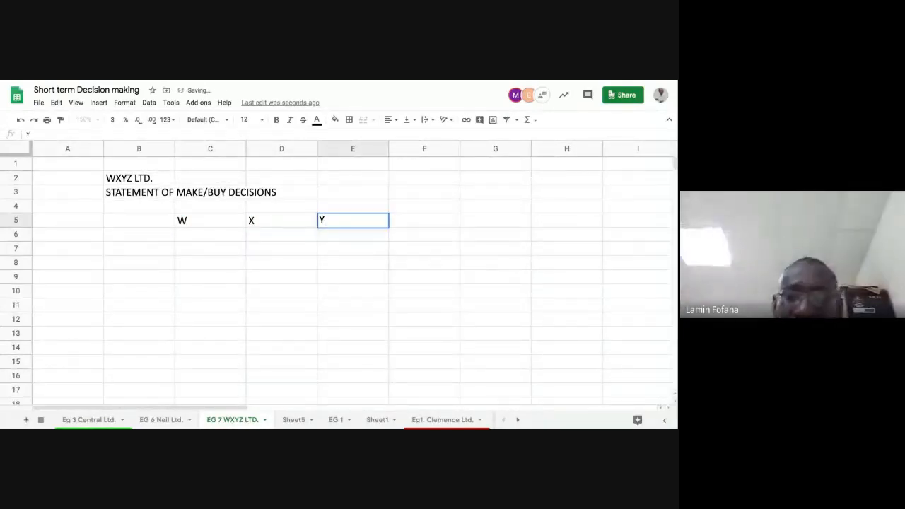
key("Tab")
type("Z")
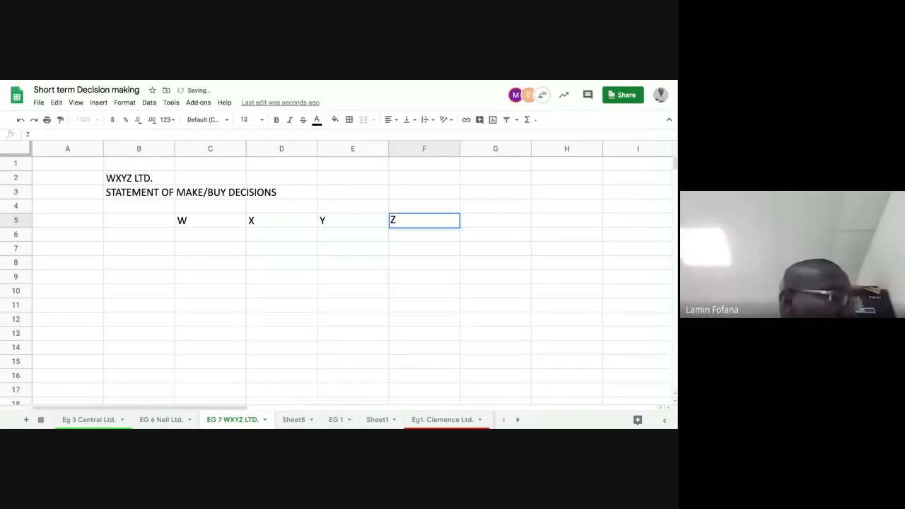
key("Return")
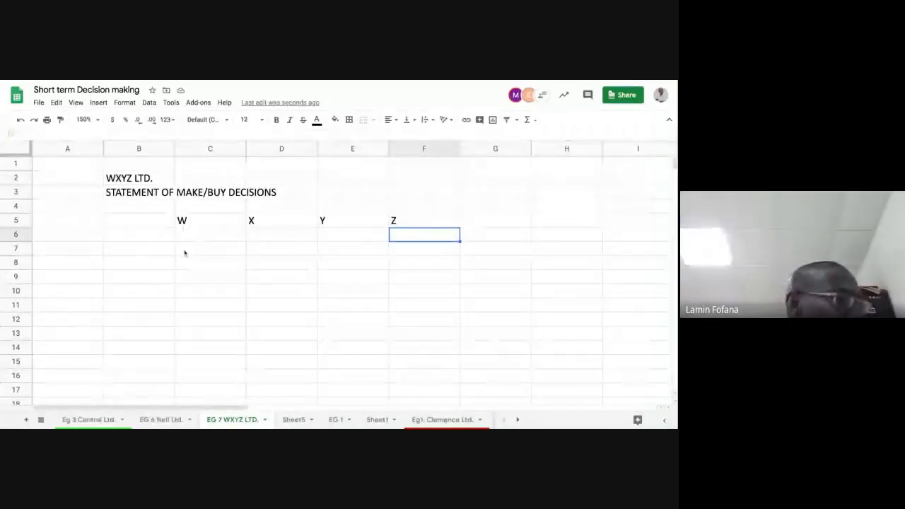
Right-align the contents of columns C to F
left_click(211, 149)
key("shift+Right")
key("shift+Right")
key("shift+Right")
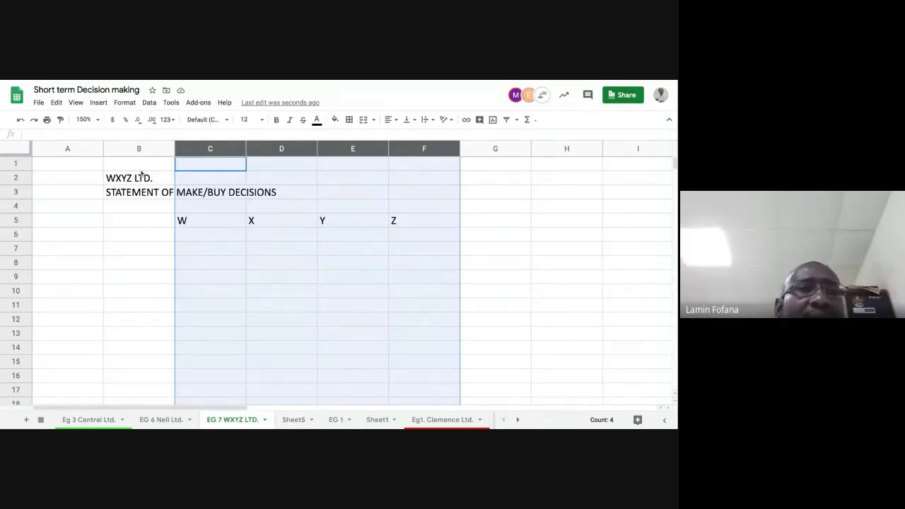
left_click(125, 102)
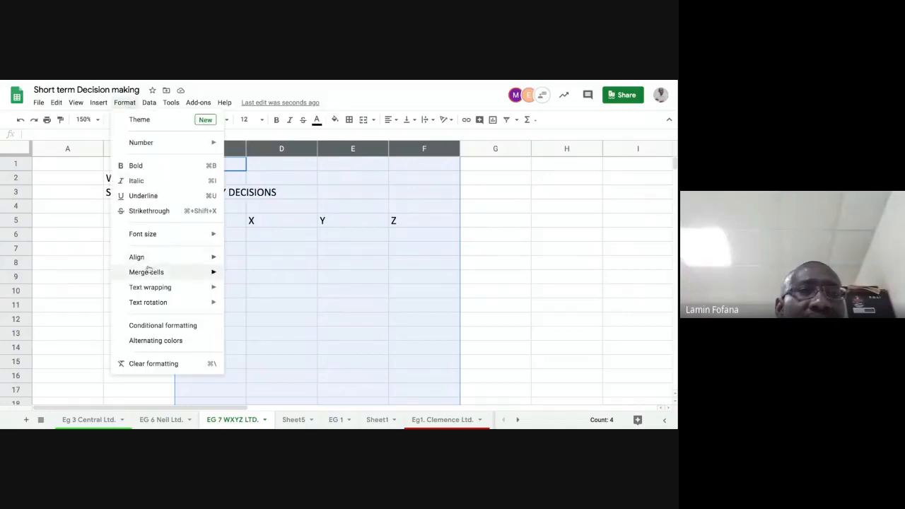
mouse_move(148, 255)
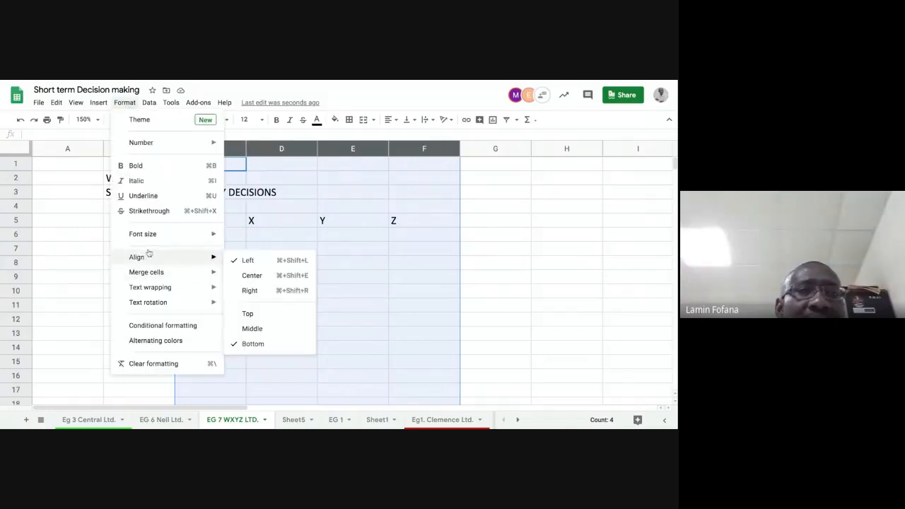
left_click(255, 290)
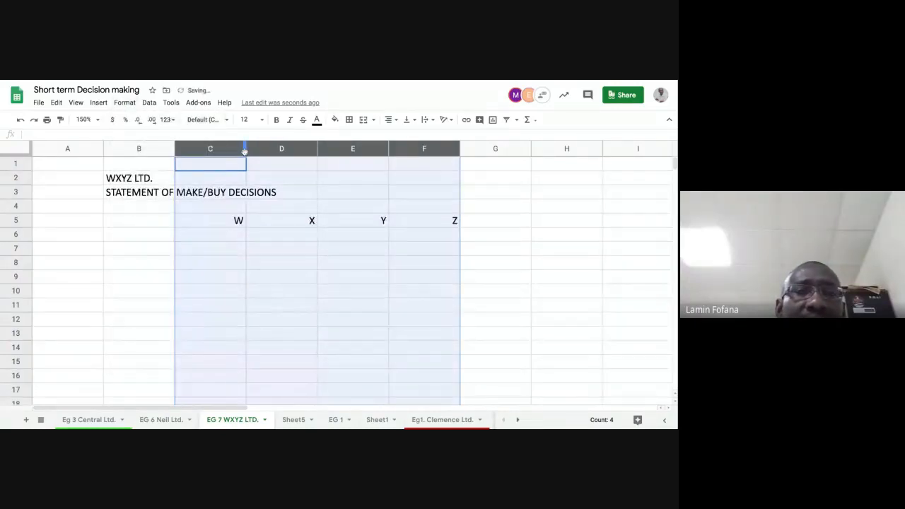
Narrow columns C to F equally and apply the Financial number format to them
left_click_drag(245, 148, 232, 149)
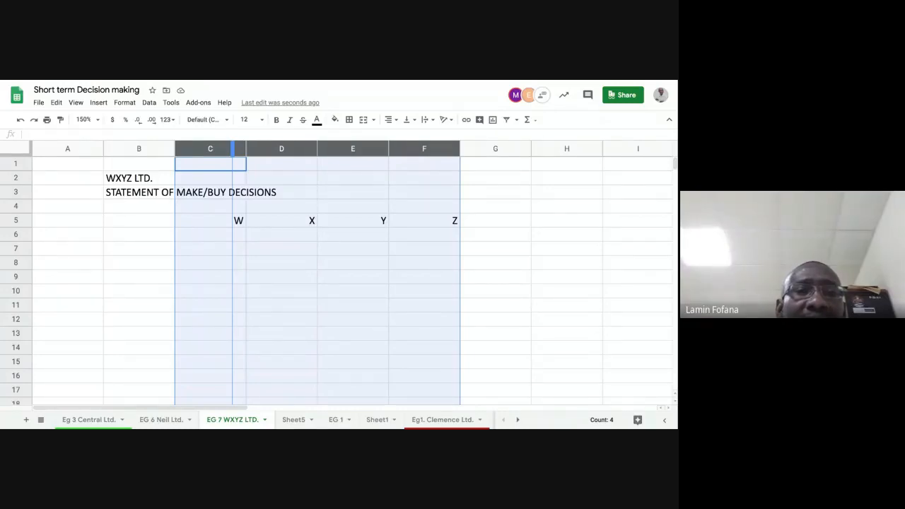
left_click_drag(233, 149, 233, 149)
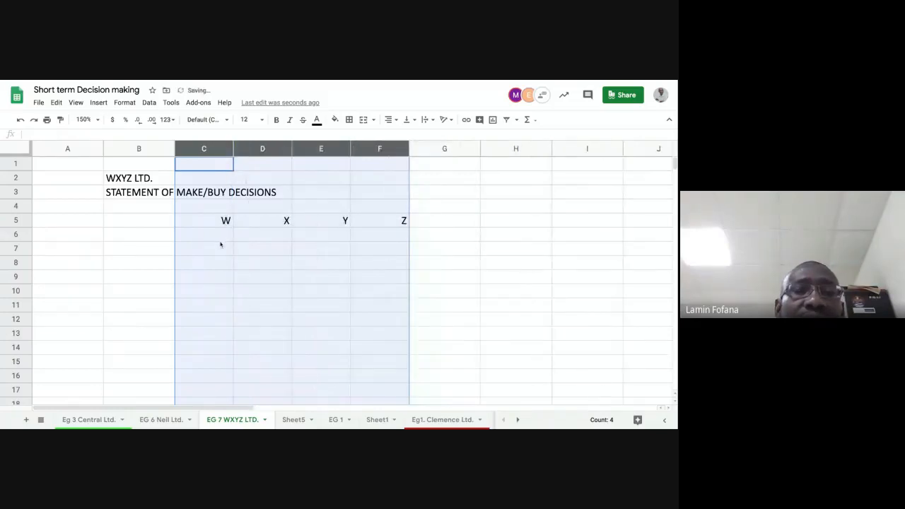
left_click(125, 102)
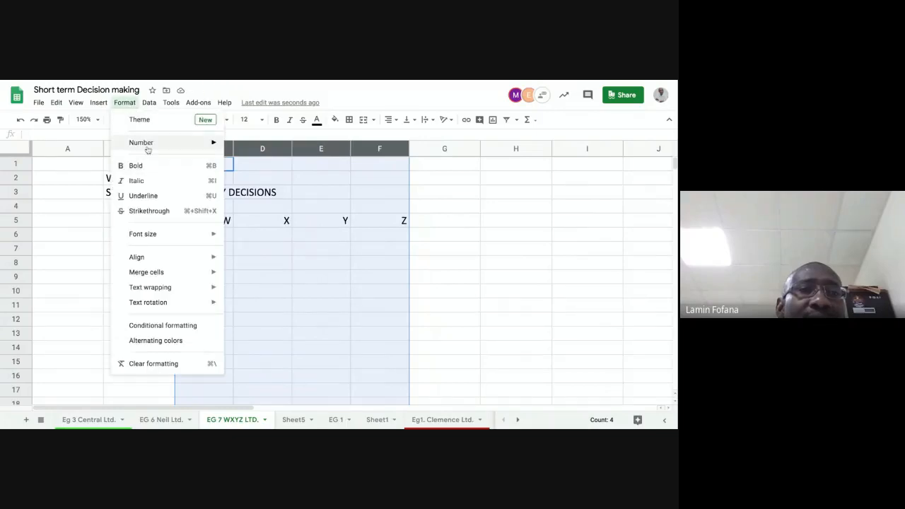
mouse_move(148, 149)
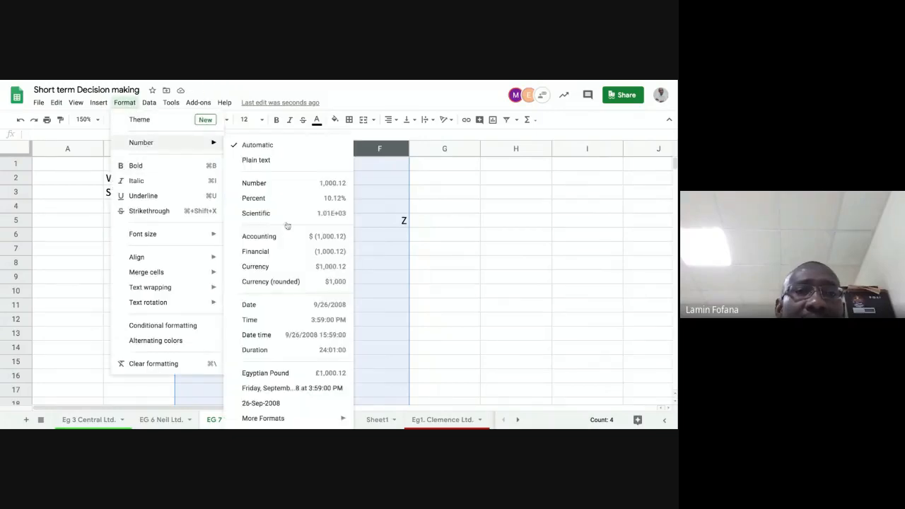
left_click(272, 259)
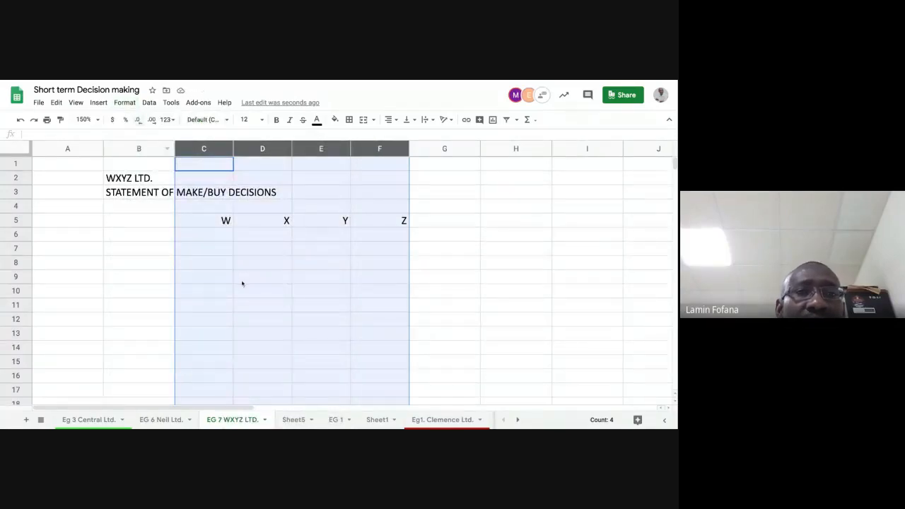
Enter the row label "Units" in cell B6
left_click(209, 234)
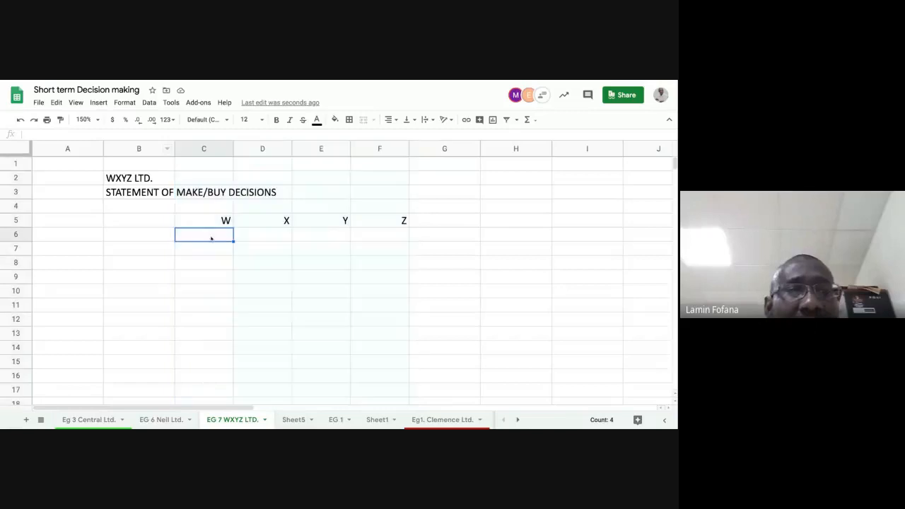
left_click(156, 238)
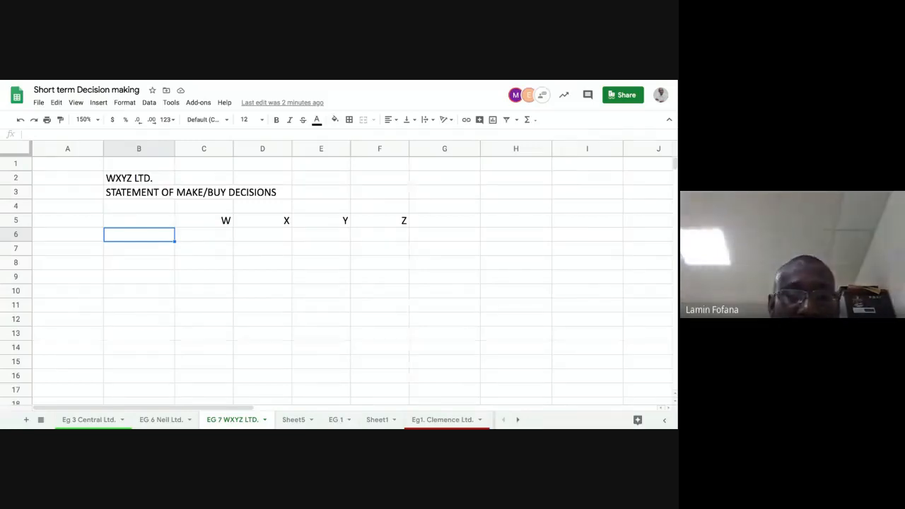
type("Un")
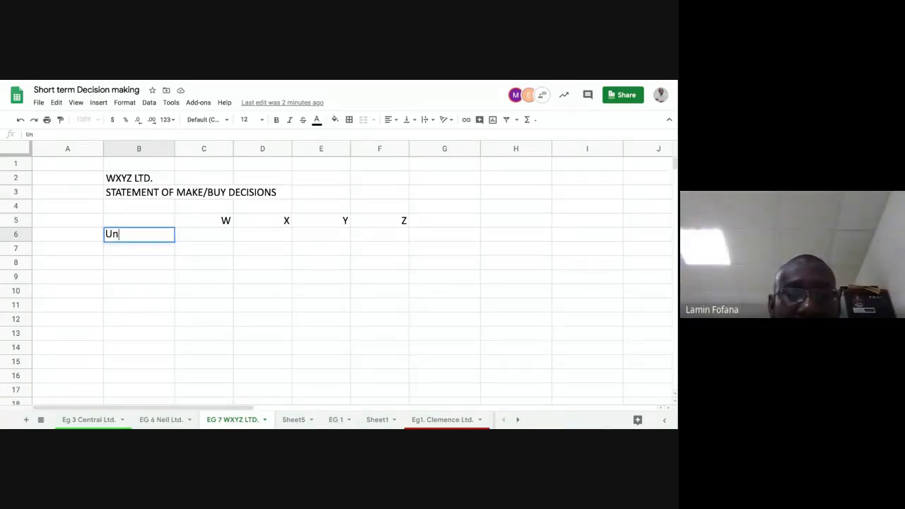
type("its")
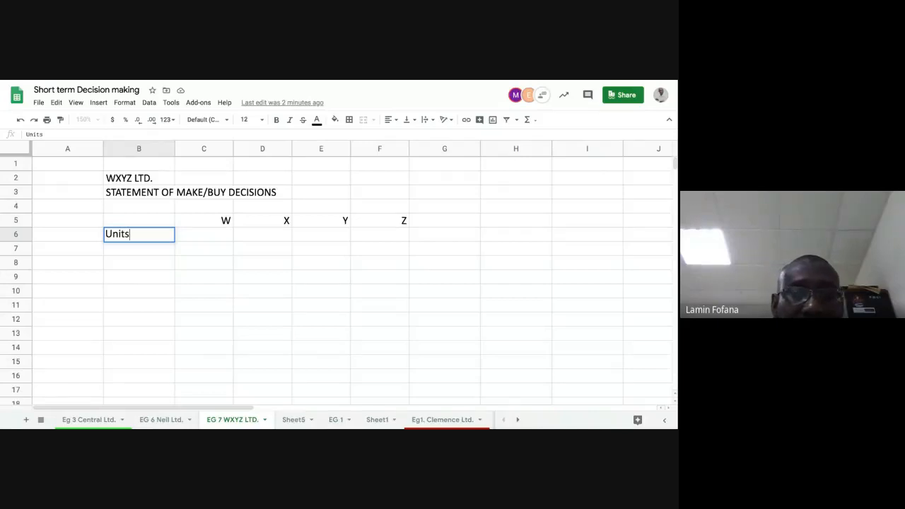
key("Tab")
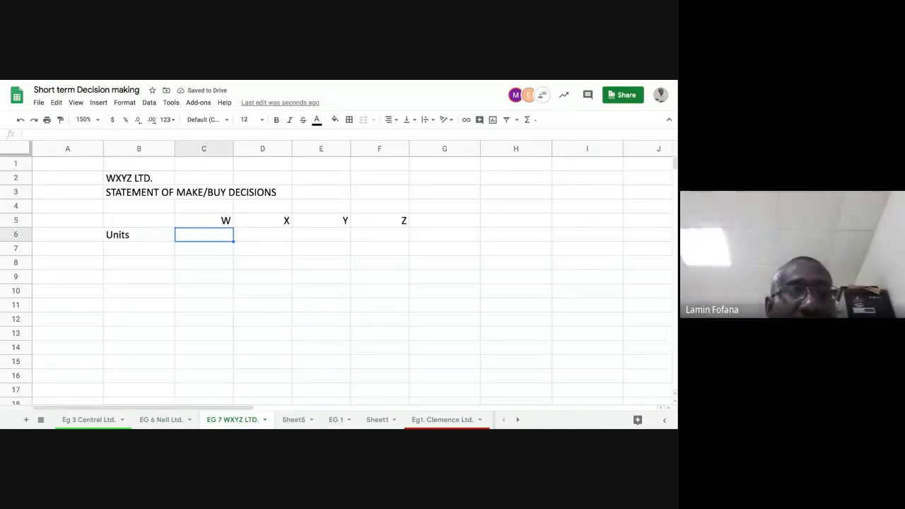
Fill the Units row with 2000 for W, 4000 for X, 3000 for Y and 1000 for Z
type("2000")
key("Tab")
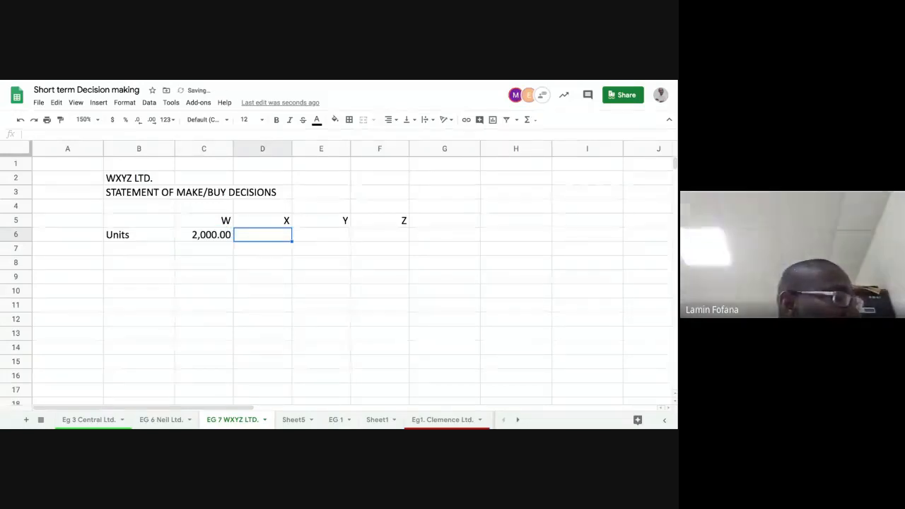
type("4000")
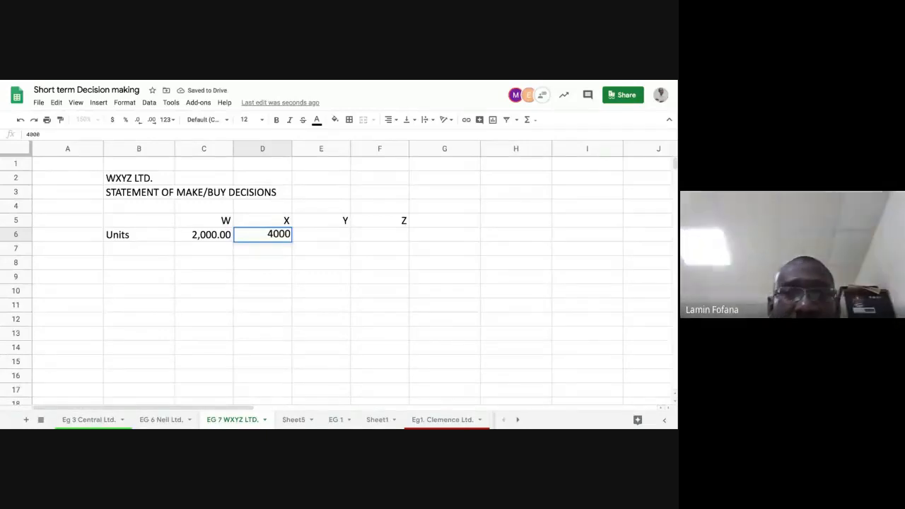
key("Tab")
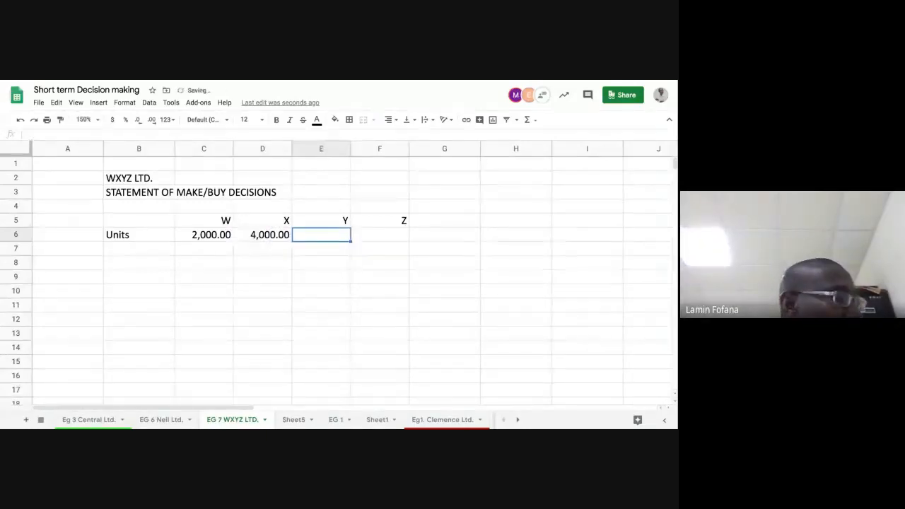
type("3,000")
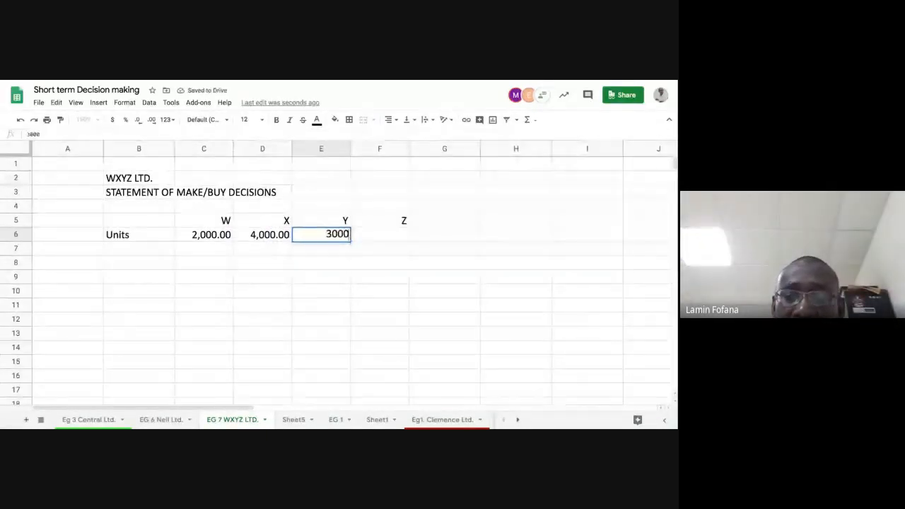
key("Tab")
type("1000")
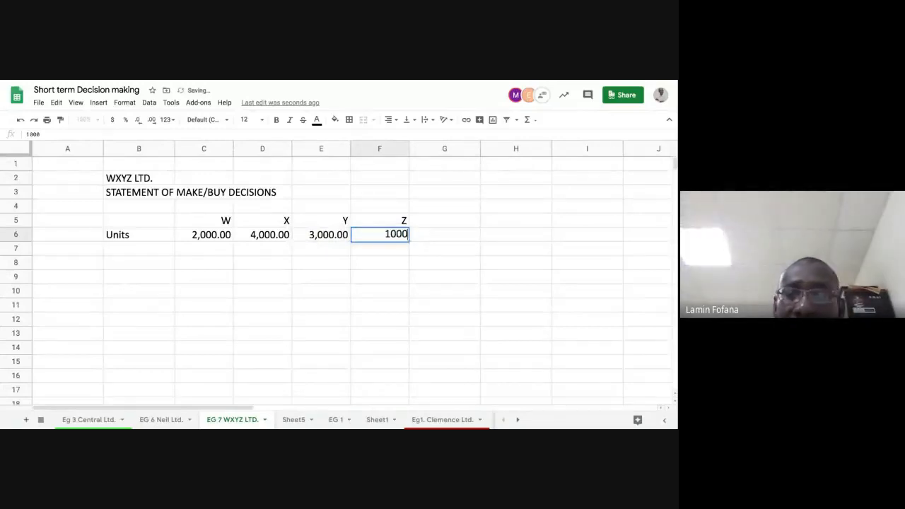
key("Return")
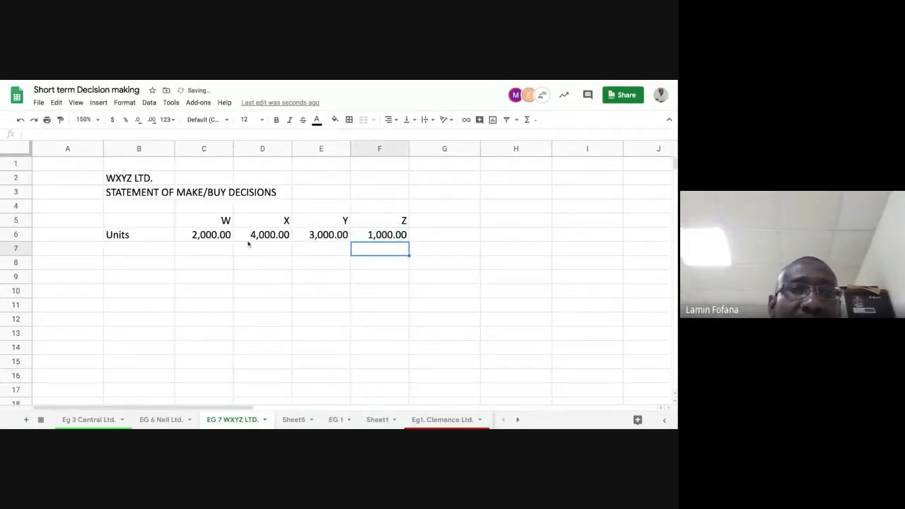
Reduce the number format of columns C to F to zero decimal places
left_click(201, 149)
key("shift+Right")
key("shift+Right")
key("shift+Right")
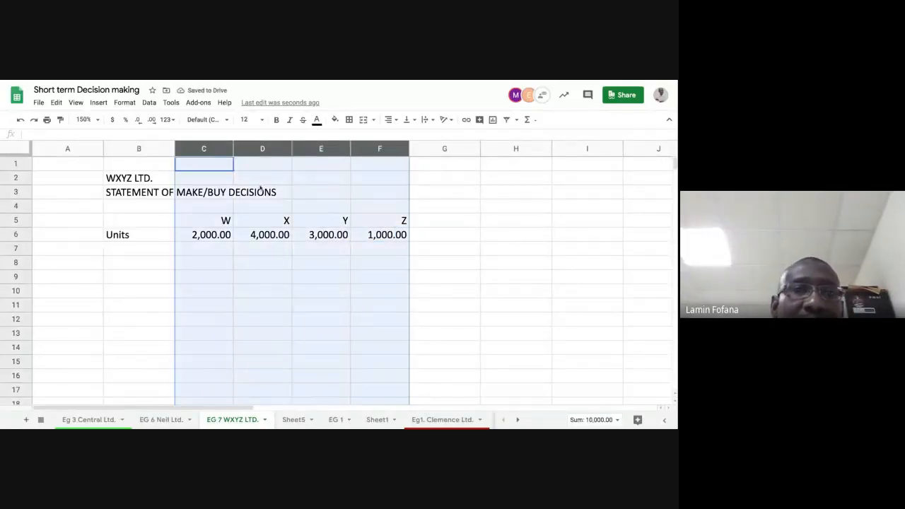
left_click(138, 122)
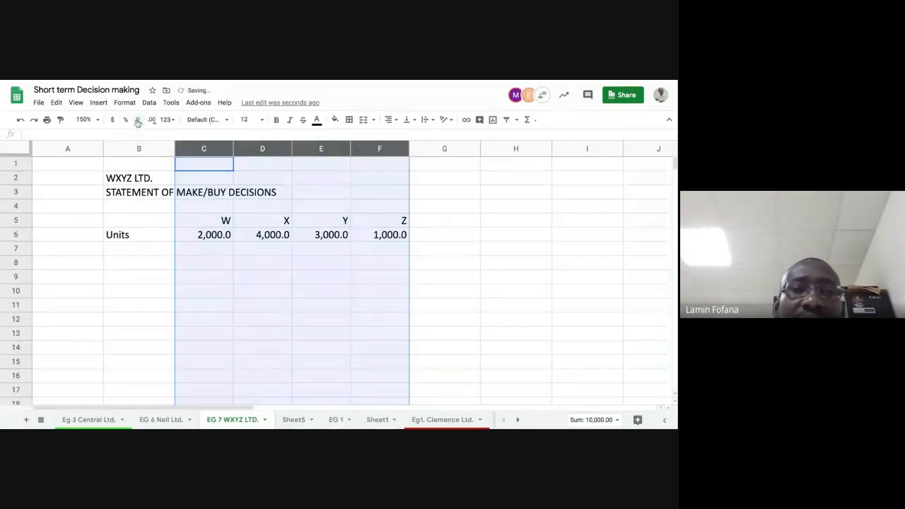
left_click(138, 122)
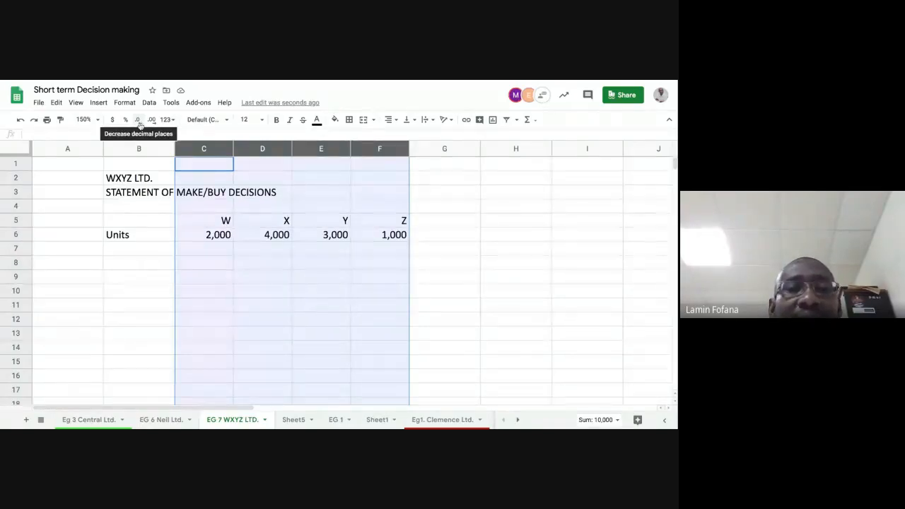
Enter the row label "Material KG/unit" in cell B7 and widen column B to fit it
left_click(197, 238)
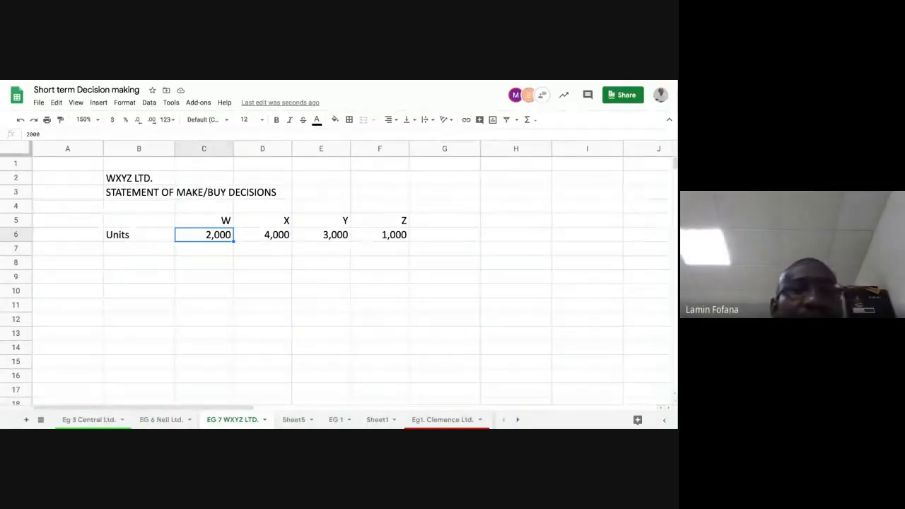
left_click(204, 249)
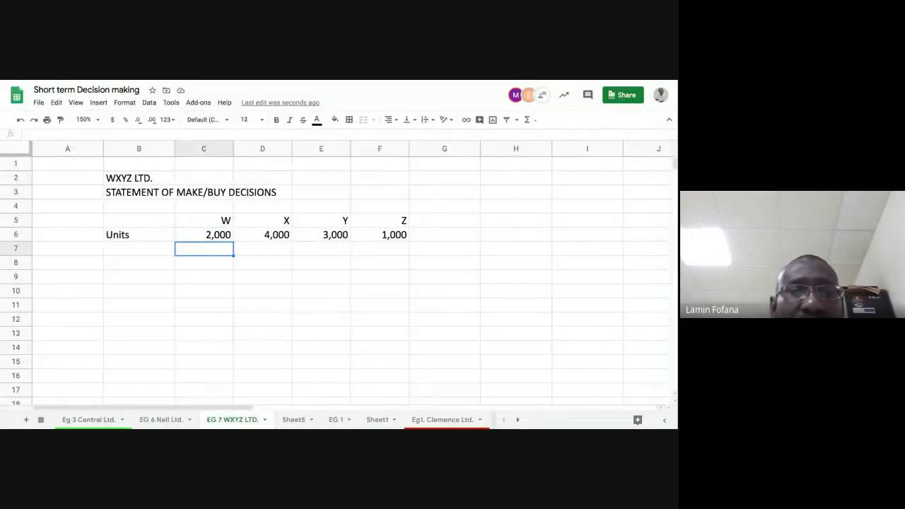
left_click(138, 249)
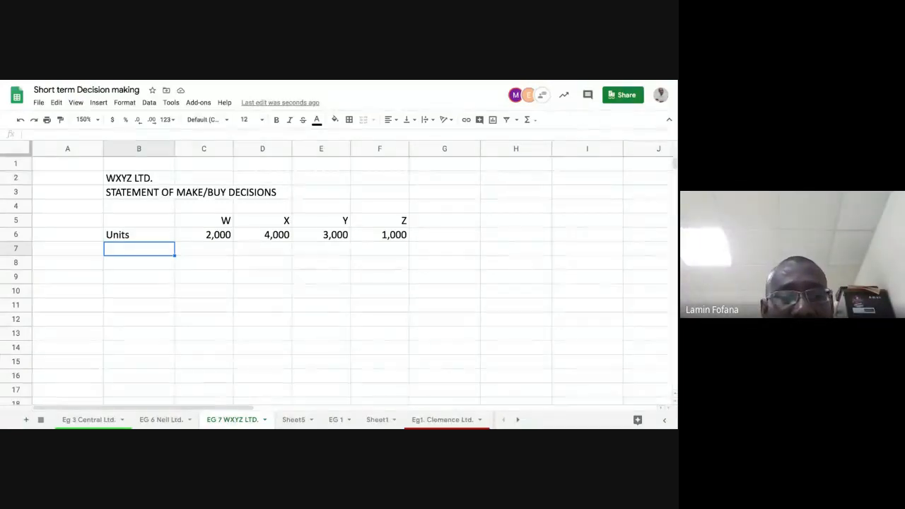
type("Mat")
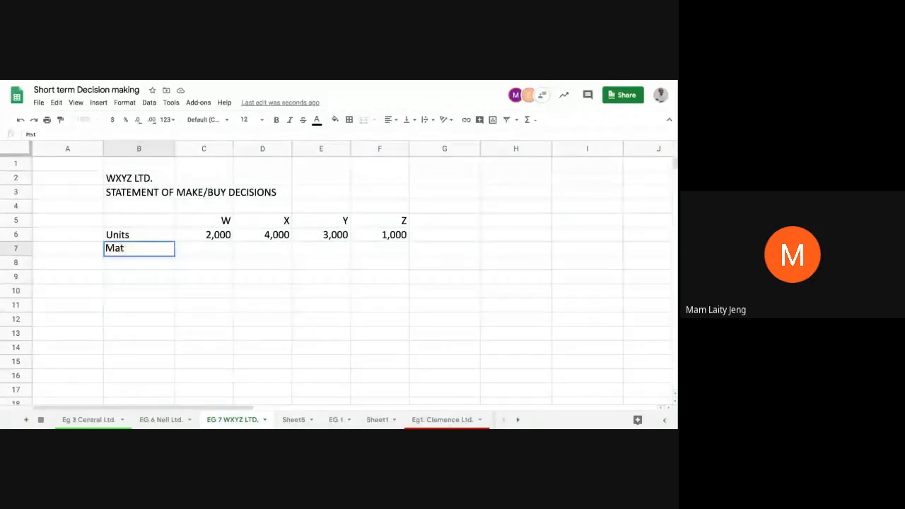
type("er")
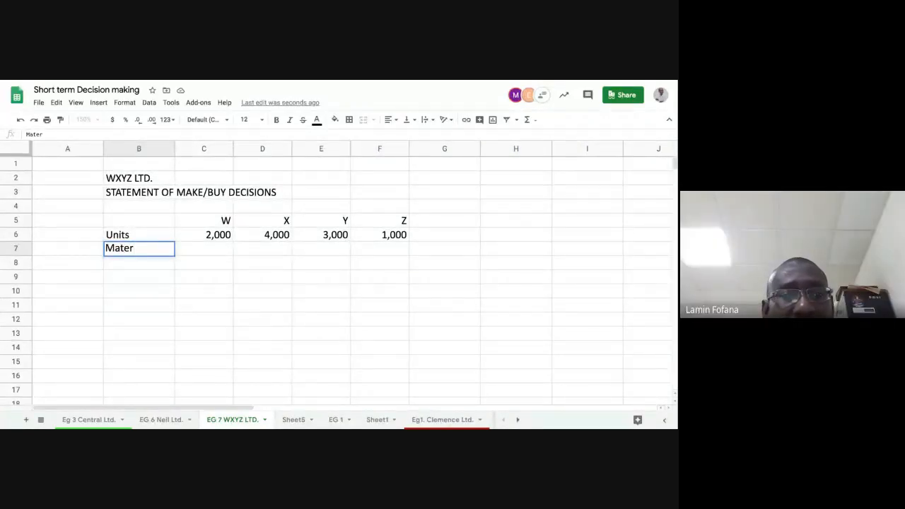
type("ial")
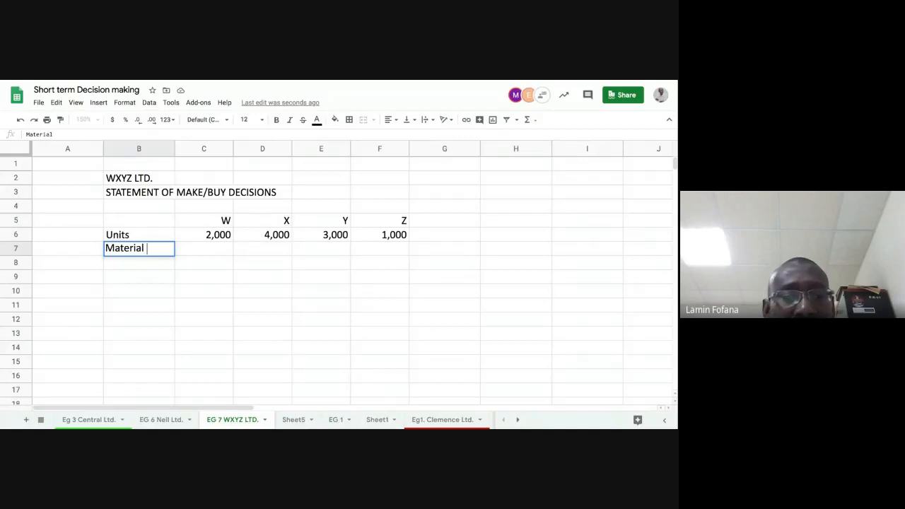
type(" KG")
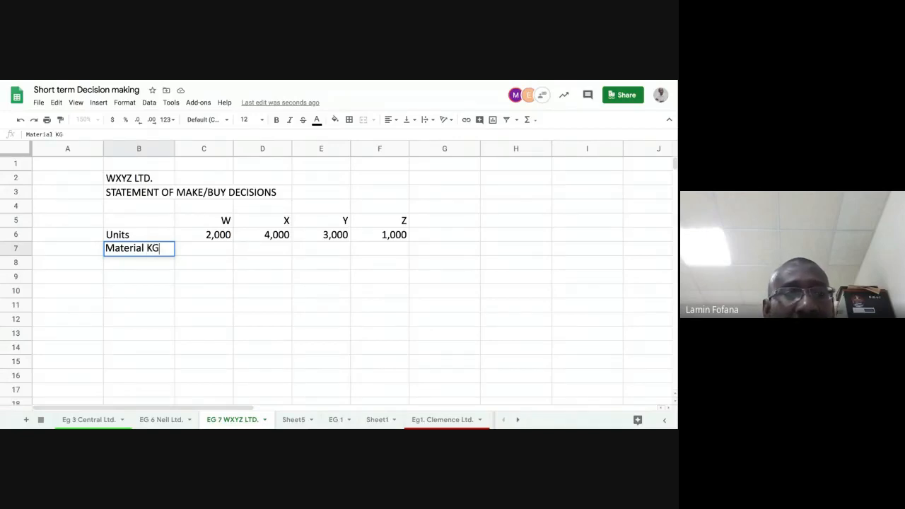
type("/")
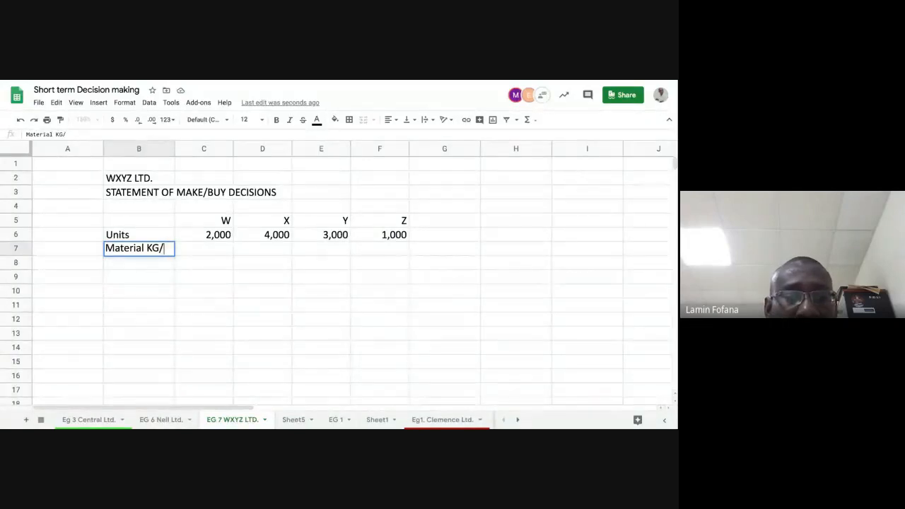
type("unit")
key("Return")
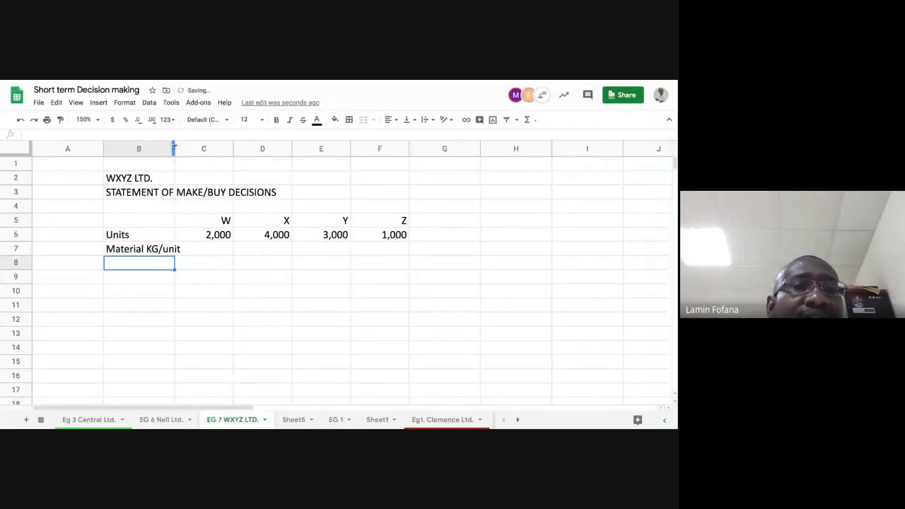
left_click_drag(173, 148, 200, 149)
left_click(226, 253)
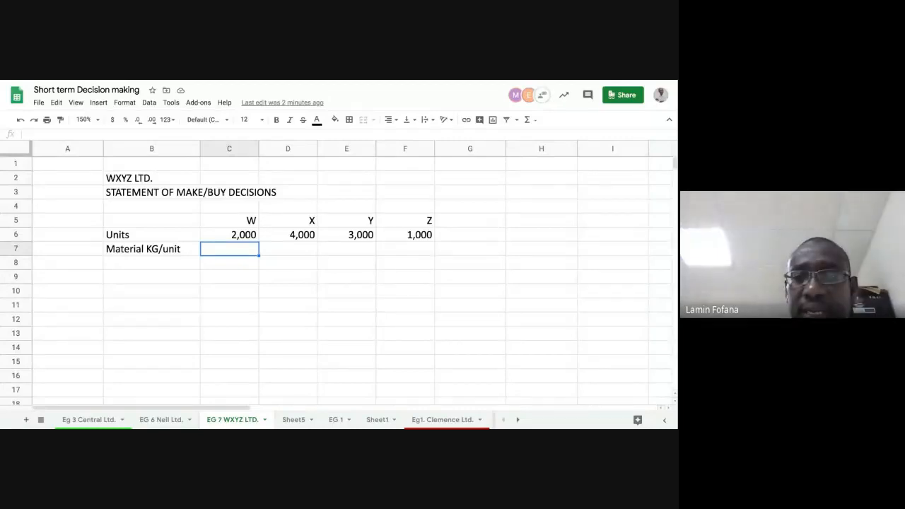
type("=10")
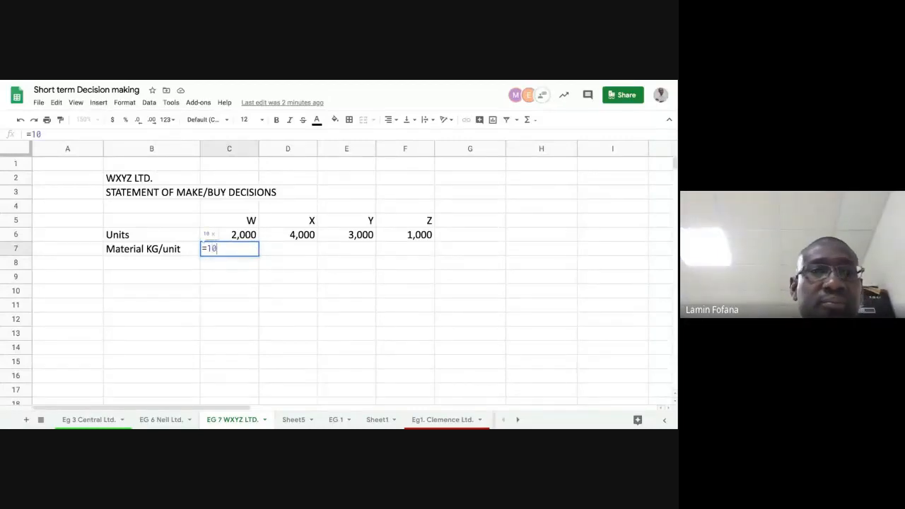
type("/")
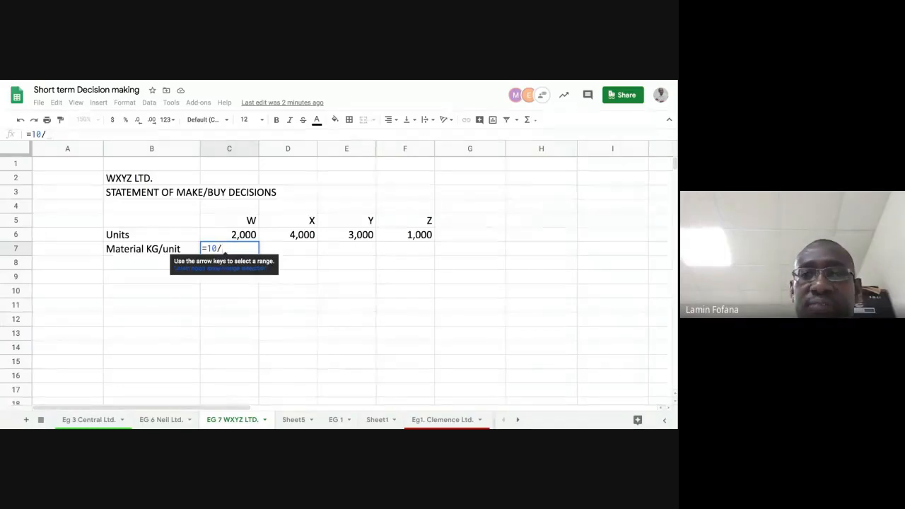
key("BackSpace")
key("BackSpace")
key("BackSpace")
key("BackSpace")
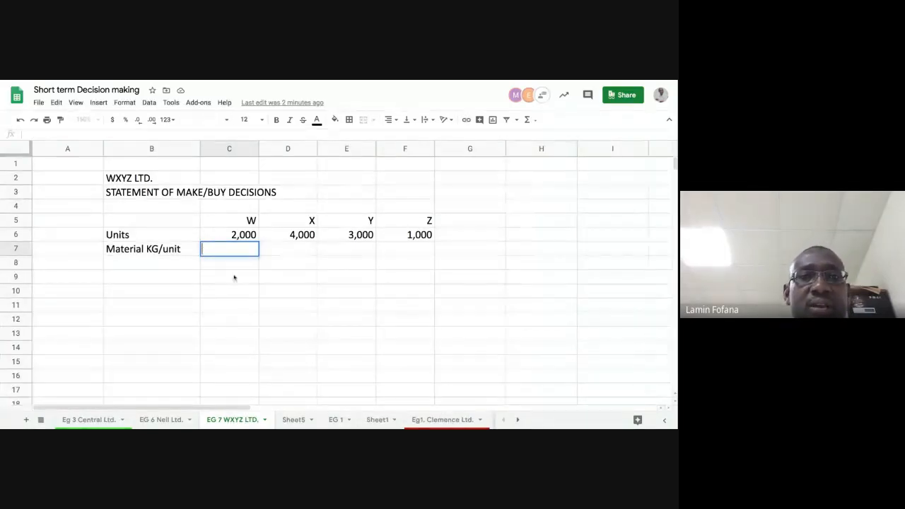
left_click(172, 263)
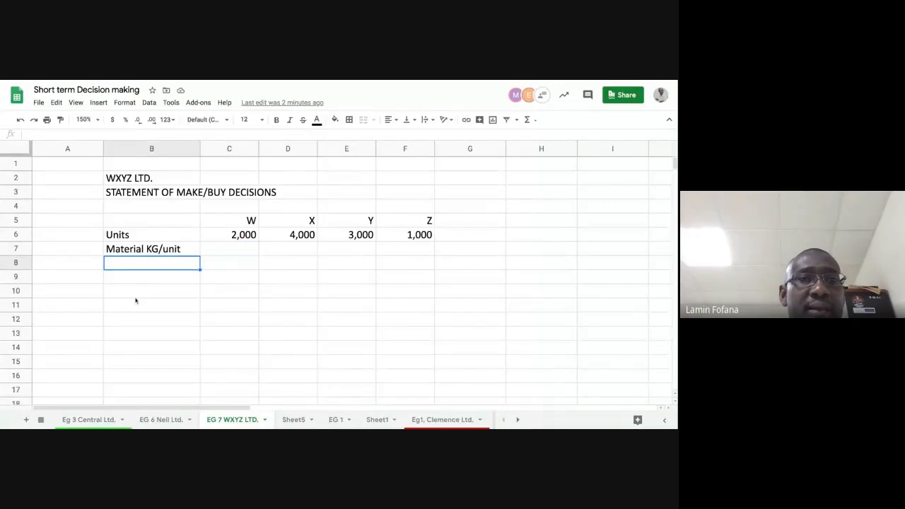
Insert one blank column between the row labels and the W column
left_click(229, 149)
right_click(229, 150)
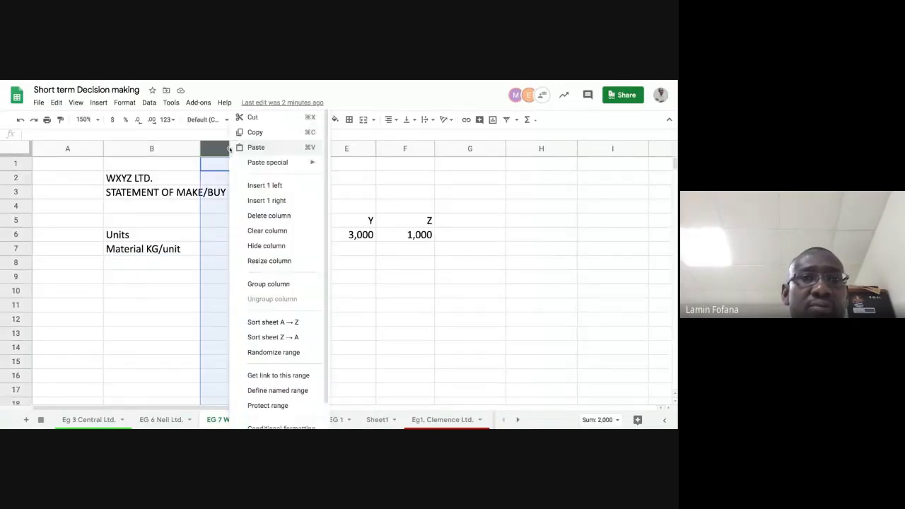
left_click(251, 187)
Enter 5 in cell C7 of the new column, in the Material KG/unit row
left_click(216, 250)
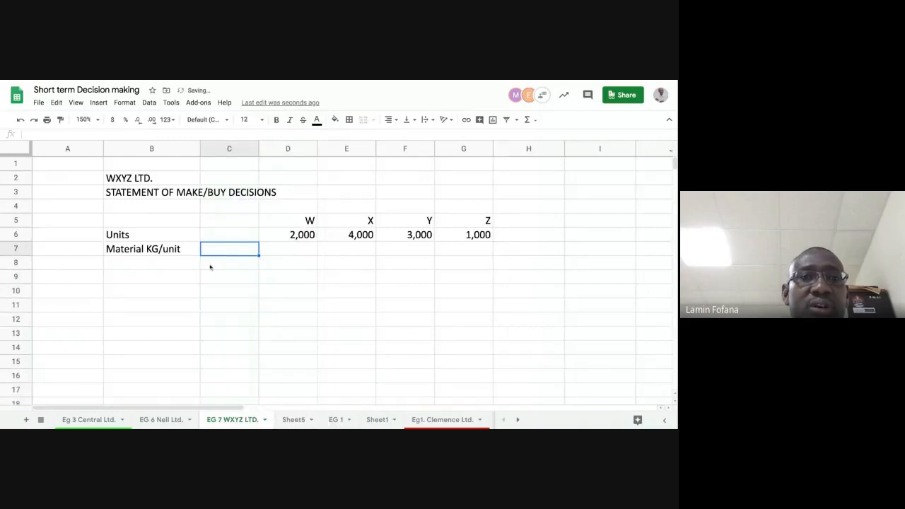
left_click(211, 265)
left_click(186, 255)
left_click(212, 248)
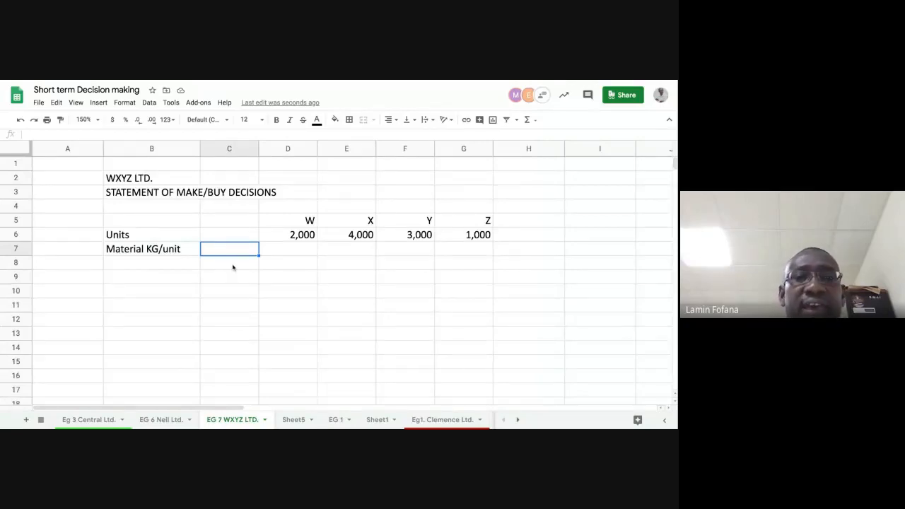
type("5")
key("Tab")
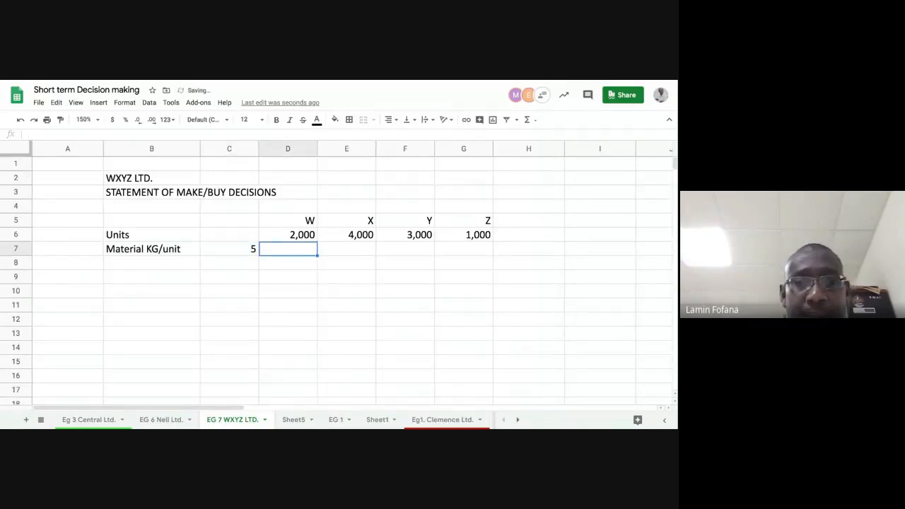
left_click(241, 252)
left_click(279, 251)
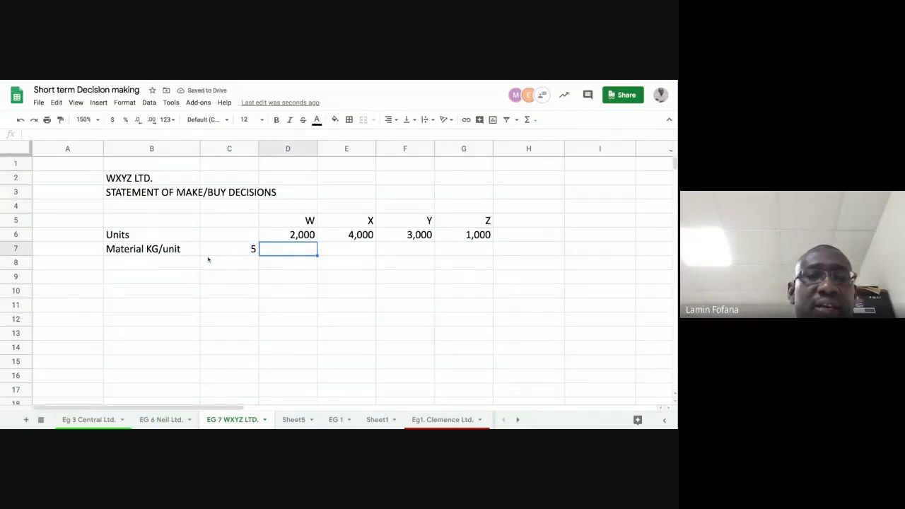
left_click(170, 252)
left_click(272, 251)
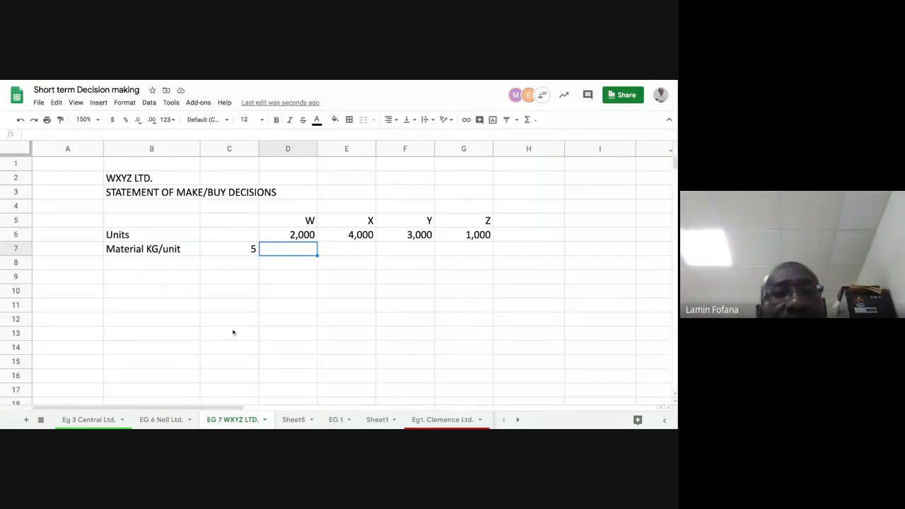
Enter the column heading "Workings" in cell C5
left_click(237, 219)
type("W")
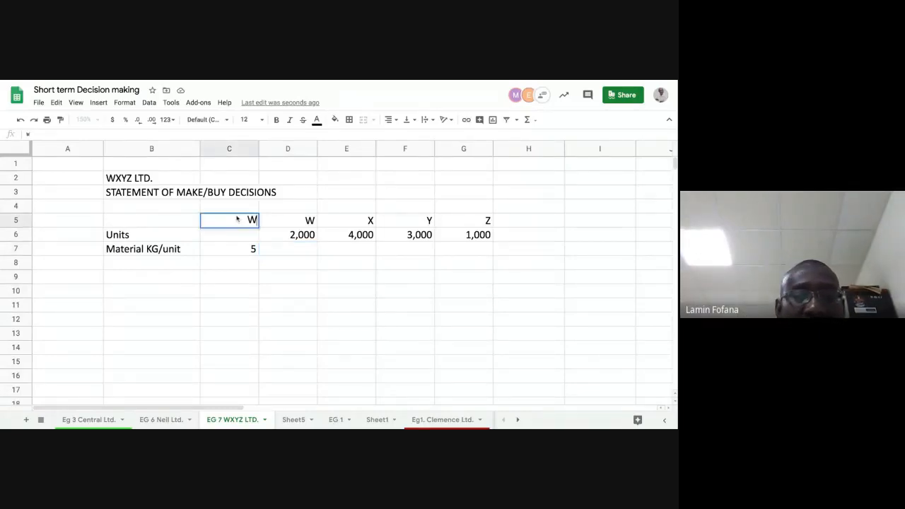
type("orkings")
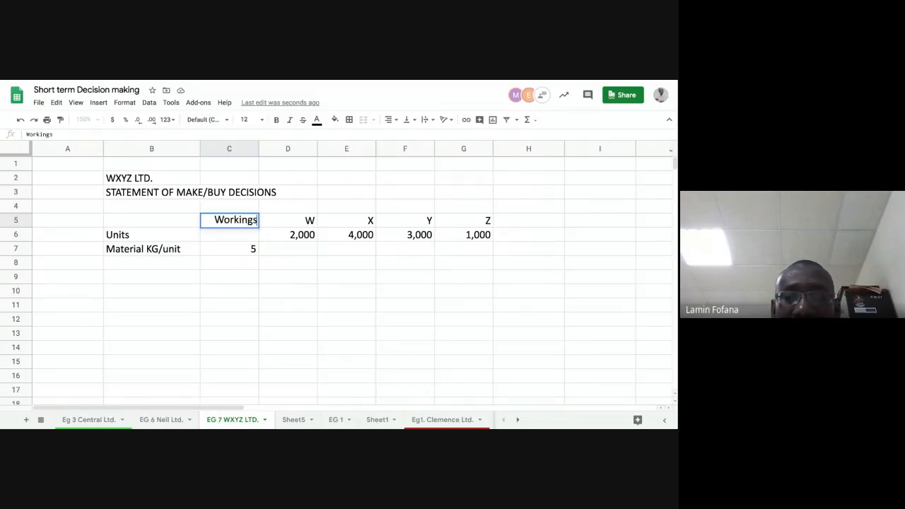
key("Return")
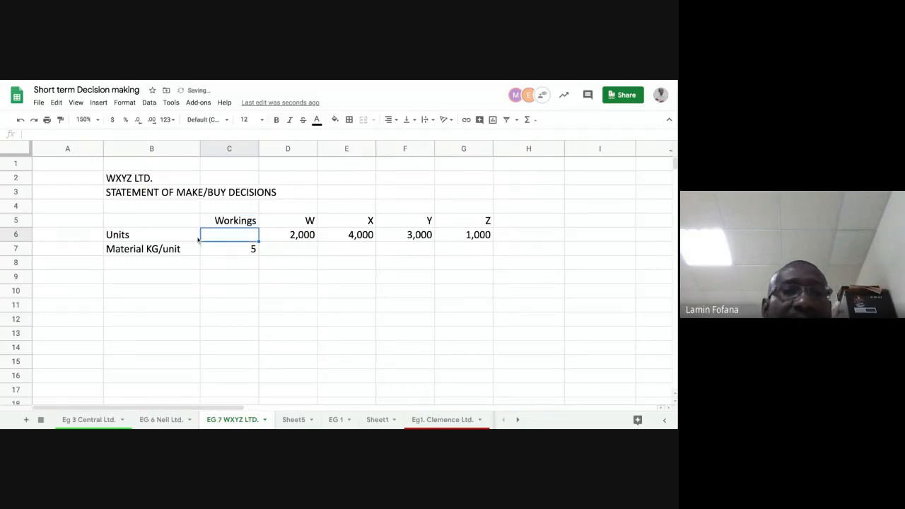
Calculate W's material KG per unit in cell D7 with the formula =10/$C$7, using an absolute reference
left_click(213, 253)
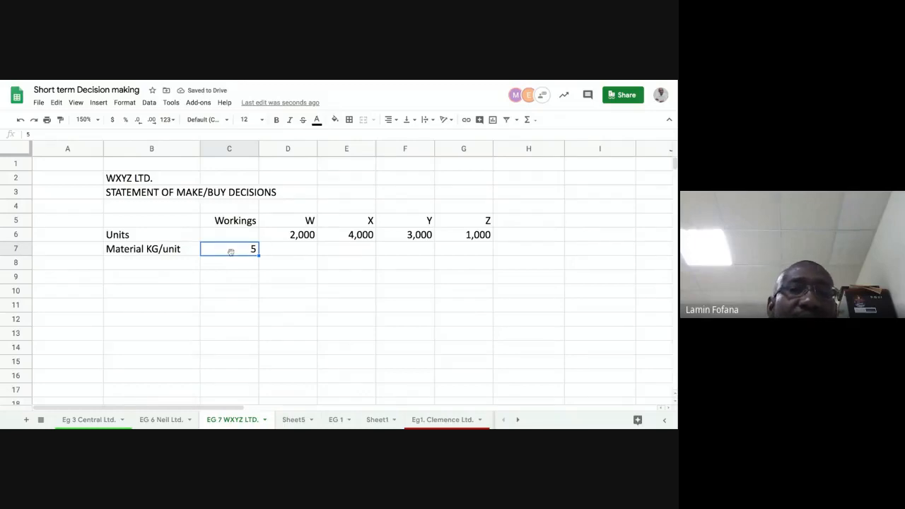
left_click(279, 251)
type("=")
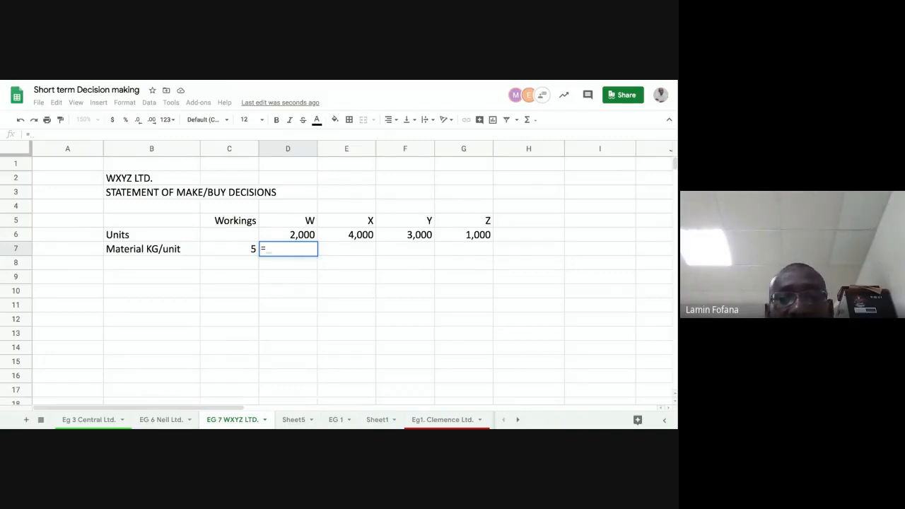
type("10")
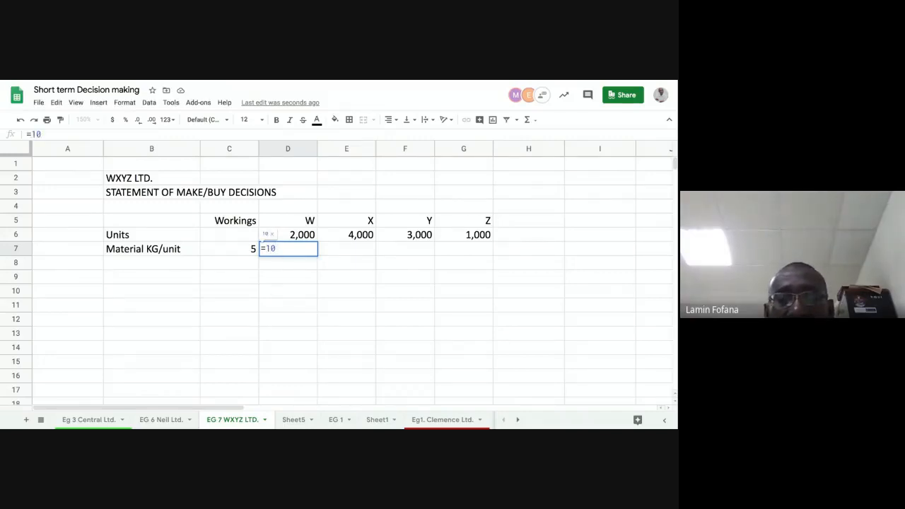
type("/")
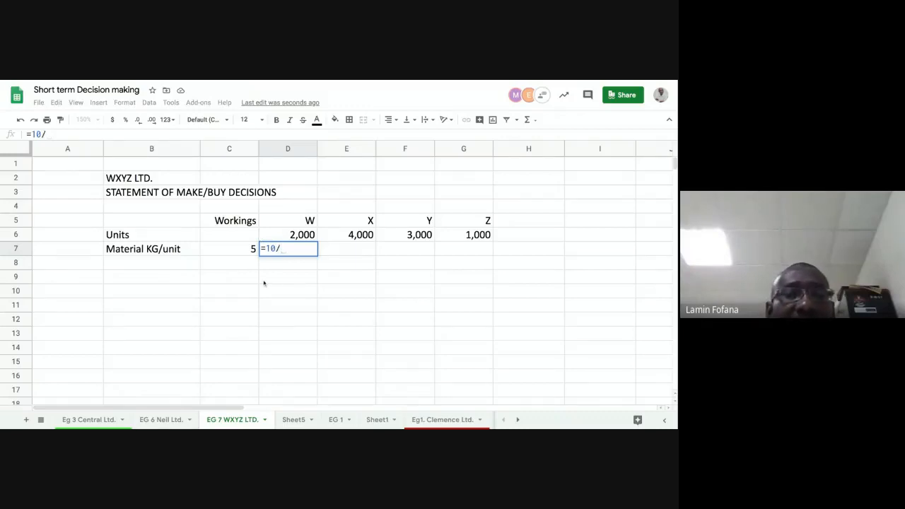
left_click(241, 254)
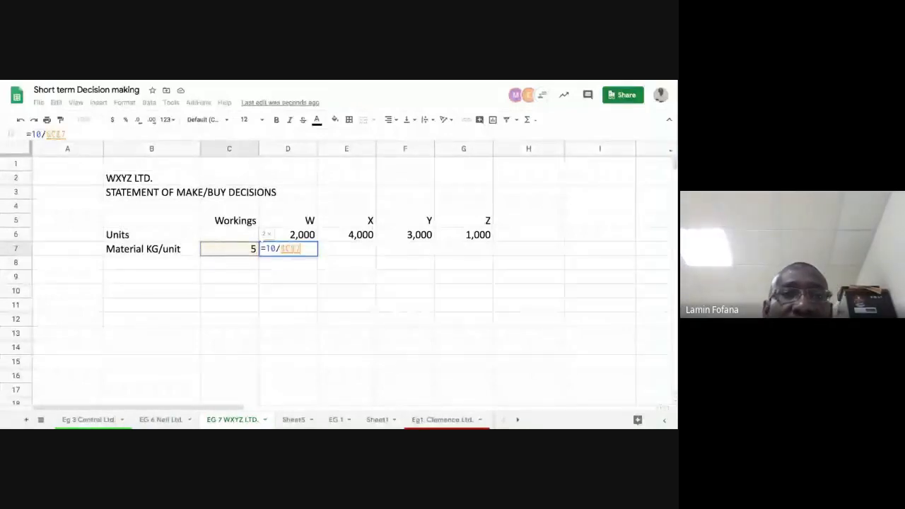
key("Return")
Copy the formula in D7 across to products X, Y and Z, up to cell G7
left_click(277, 248)
left_click_drag(317, 255, 490, 254)
left_click(428, 293)
Examine the Material KG/unit formulas in D7 to G7 and their absolute reference to the working value in C7
left_click(311, 252)
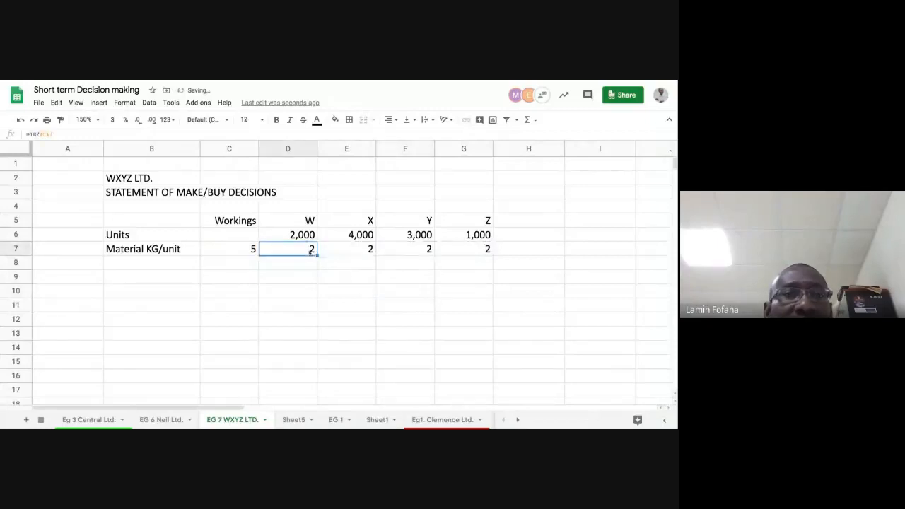
left_click(246, 251)
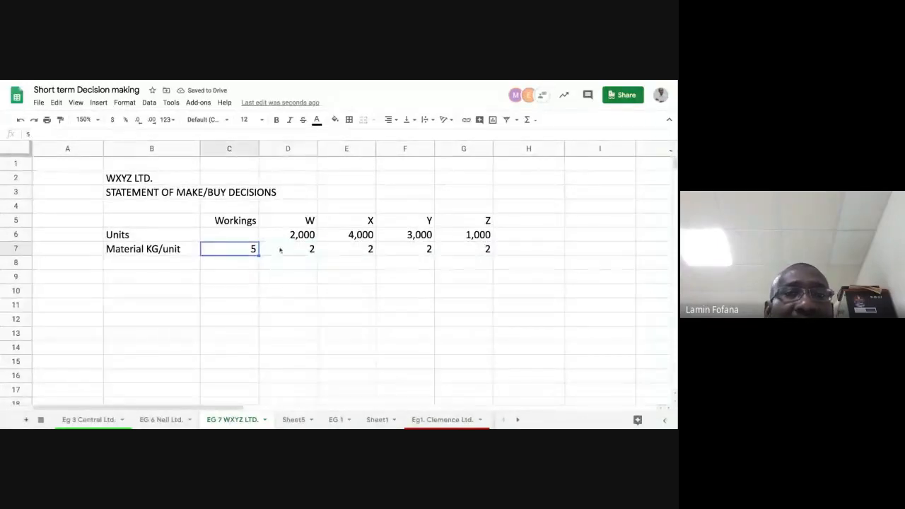
left_click(277, 251)
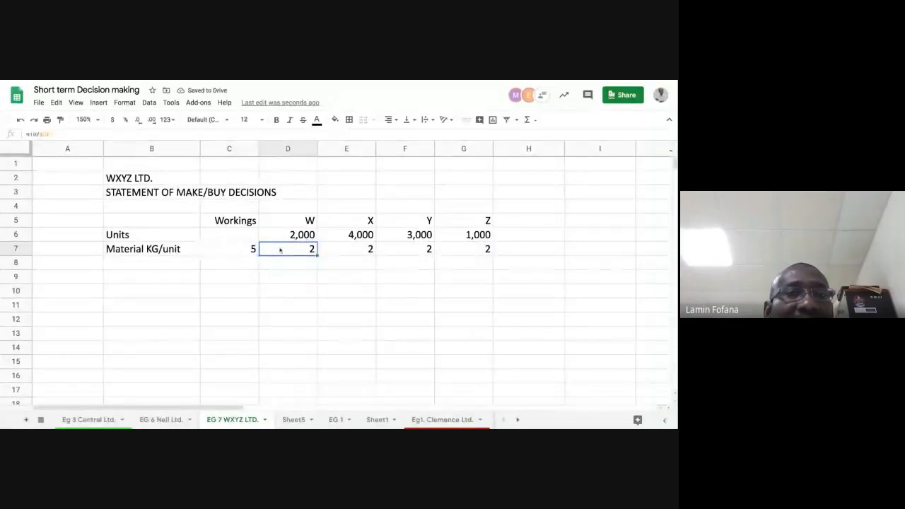
left_click(351, 252)
left_click(415, 255)
left_click(461, 252)
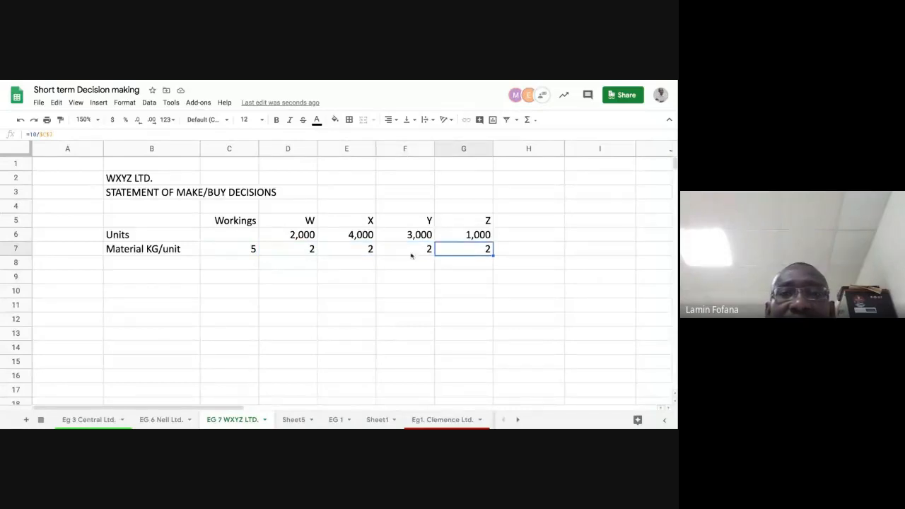
left_click(296, 252)
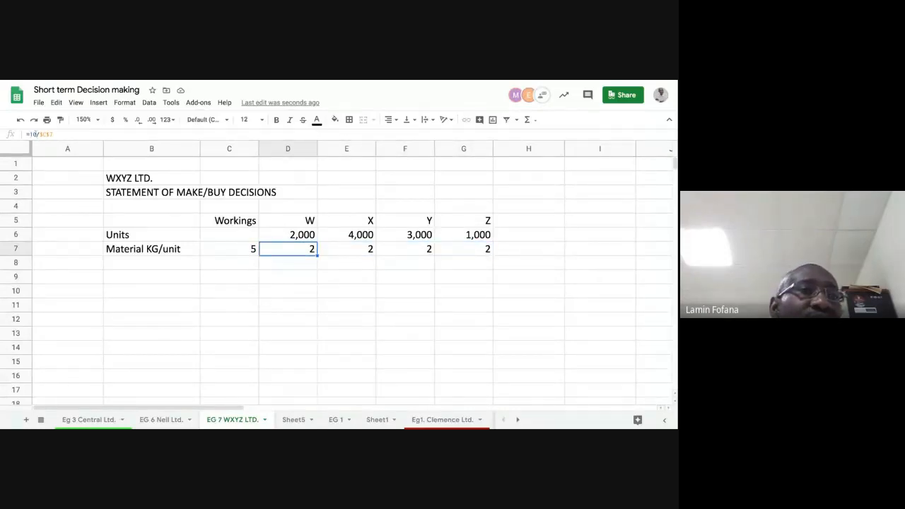
left_click(236, 253)
left_click(282, 251)
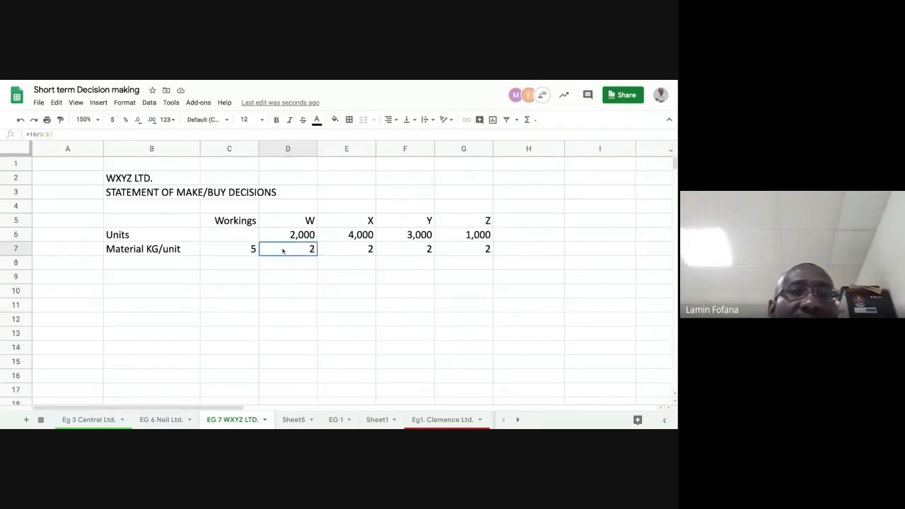
left_click(348, 251)
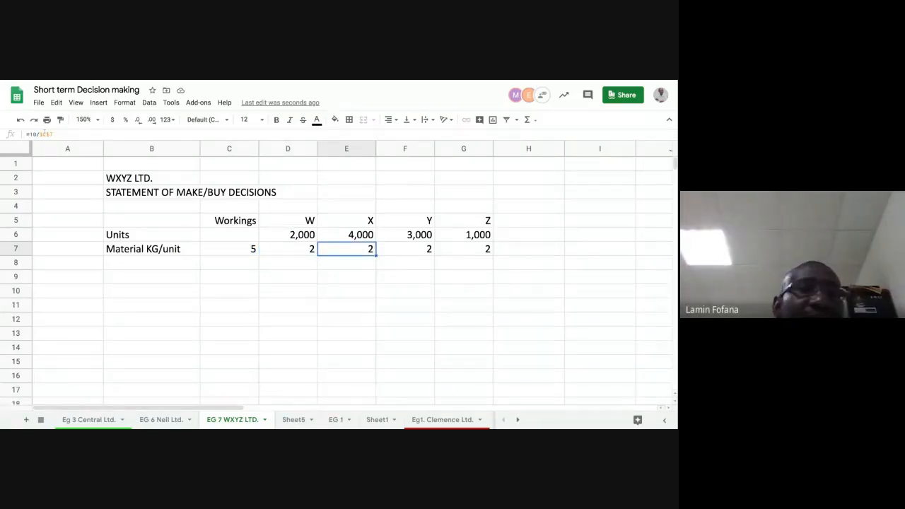
Change product X's material KG per unit formula in E7 to =5/$C$7
left_click(37, 134)
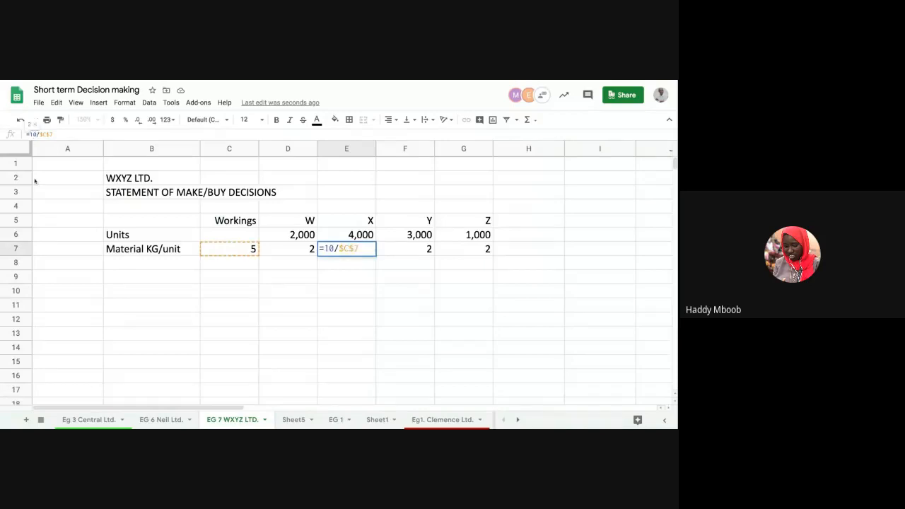
key("BackSpace")
key("BackSpace")
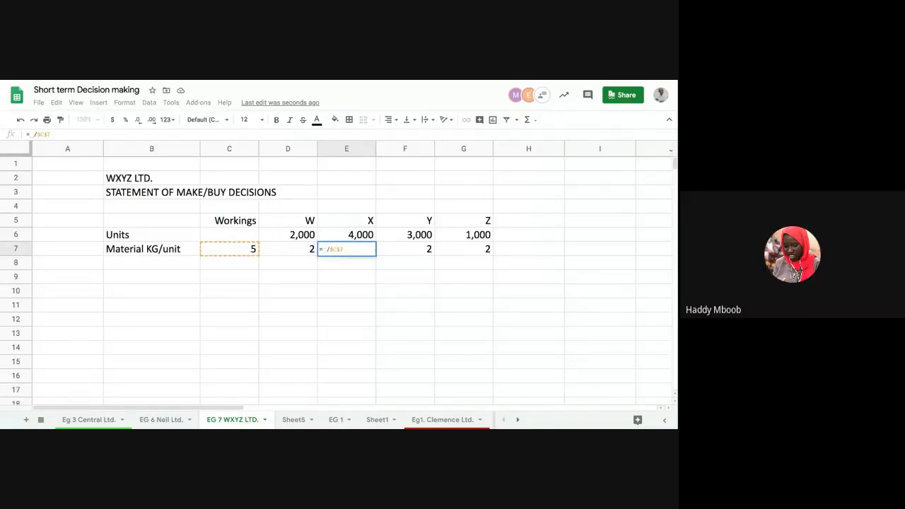
type("5")
key("Return")
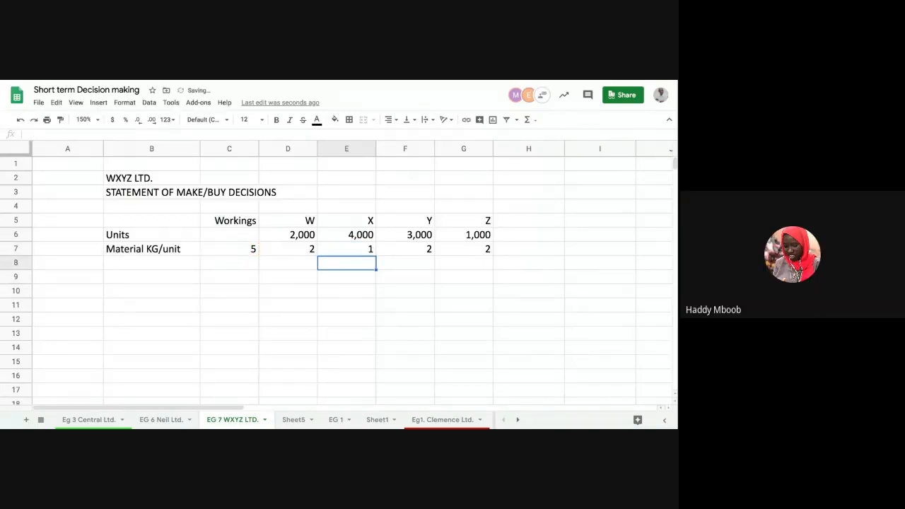
Change product Y's material KG per unit formula in F7 to =7.5/$C$7
left_click(410, 251)
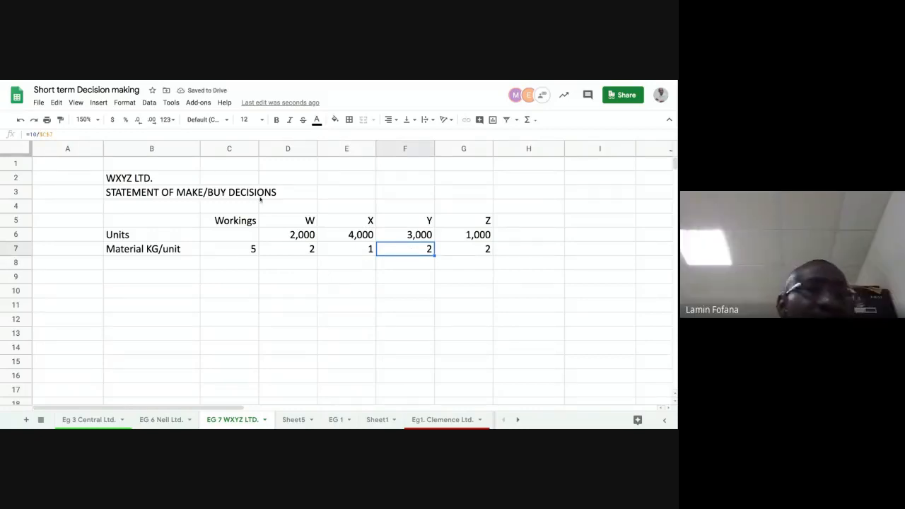
key("Return")
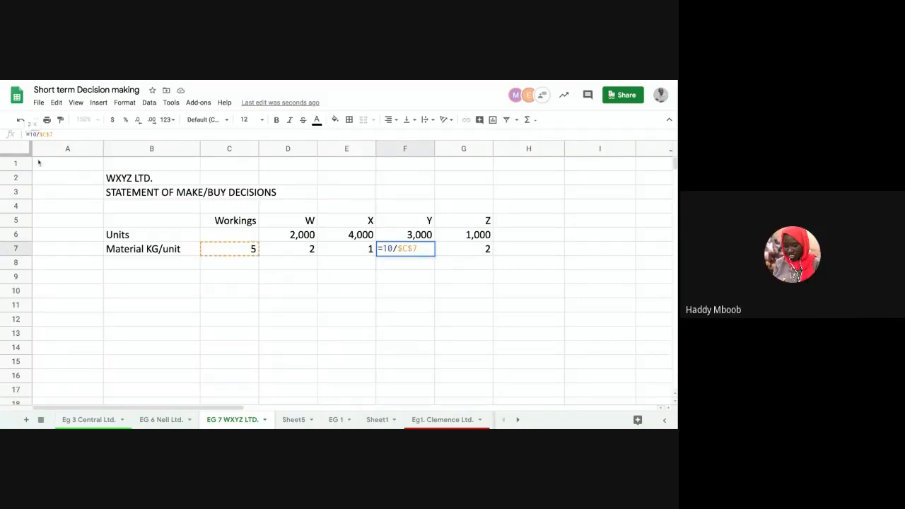
key("BackSpace")
key("BackSpace")
type("8")
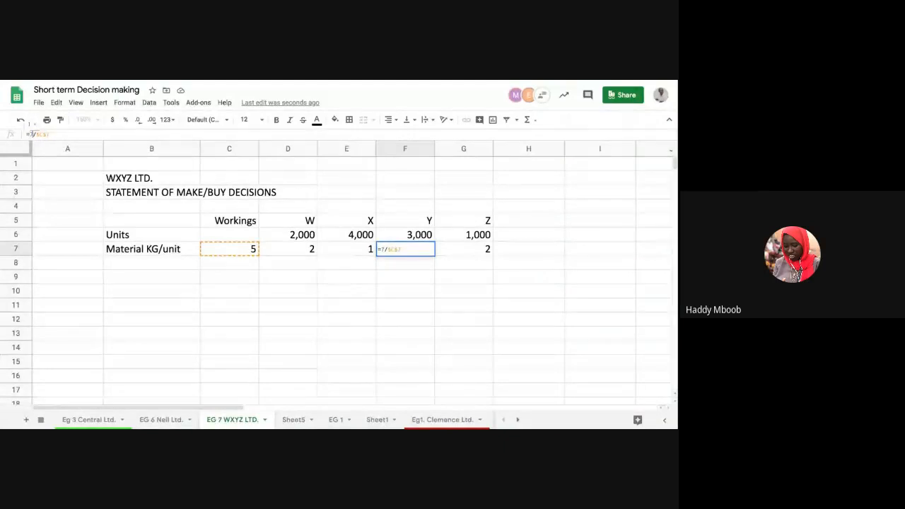
key("Return")
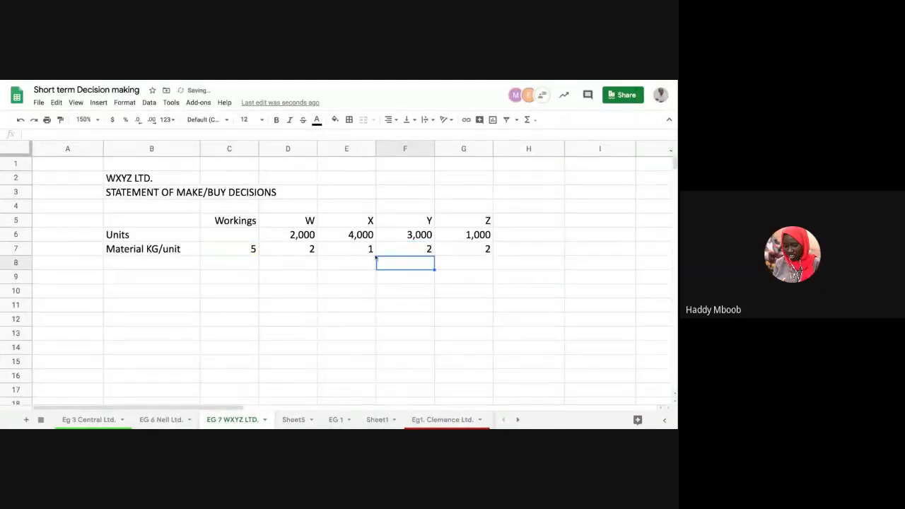
left_click(420, 250)
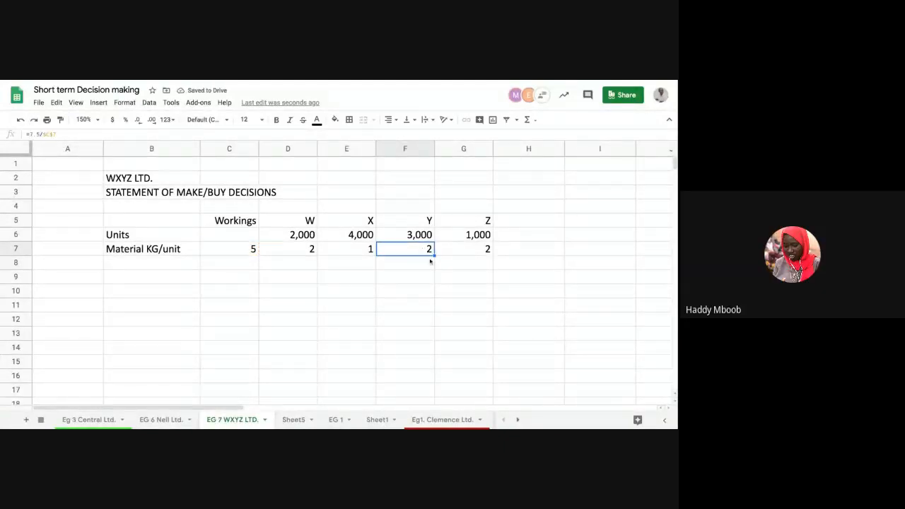
Change product Z's material KG per unit formula in G7 to =12.5/$C$7
left_click(466, 250)
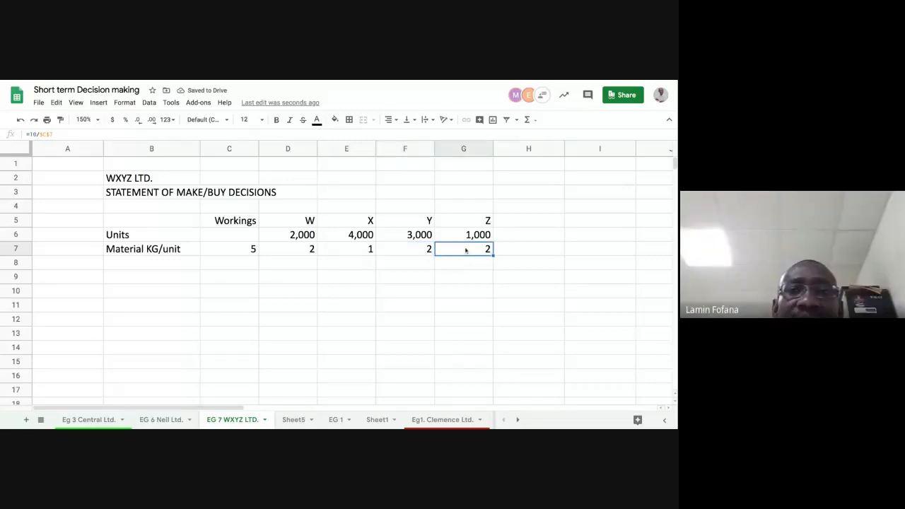
left_click(40, 135)
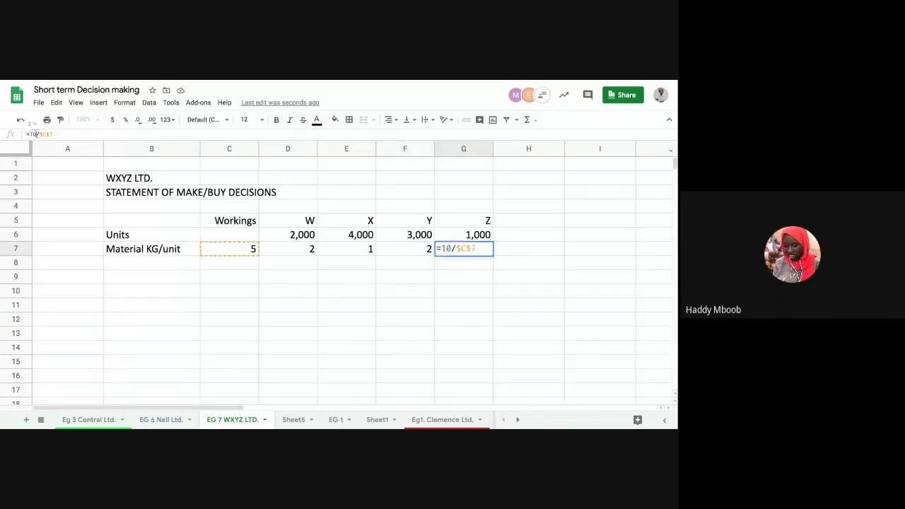
key("BackSpace")
type("2.5")
key("Return")
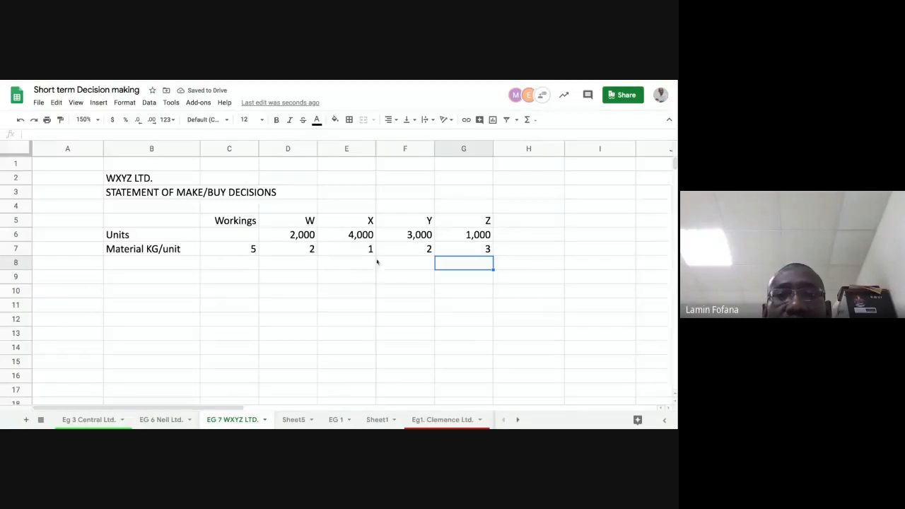
Display the material KG per unit values in D7 to G7 with one decimal place
left_click(290, 251)
key("shift+Right")
key("shift+Right")
key("shift+Right")
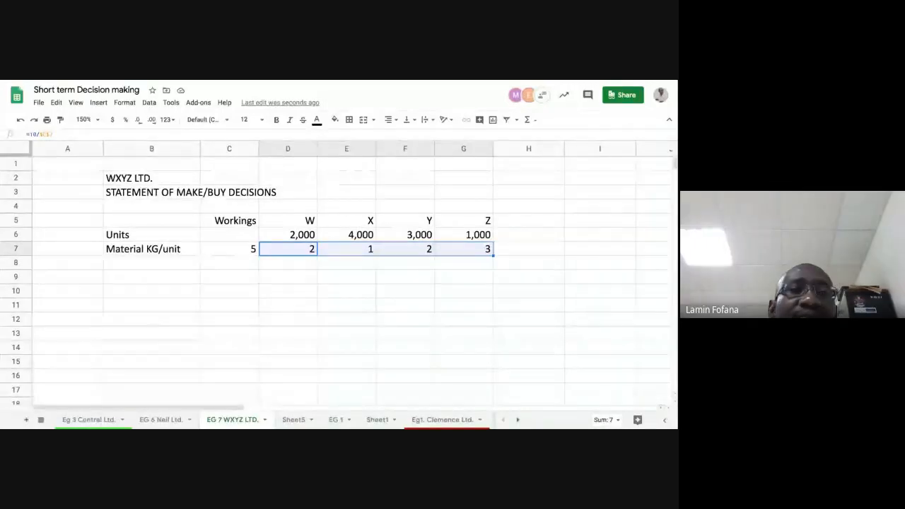
left_click(152, 120)
left_click(333, 307)
left_click(303, 254)
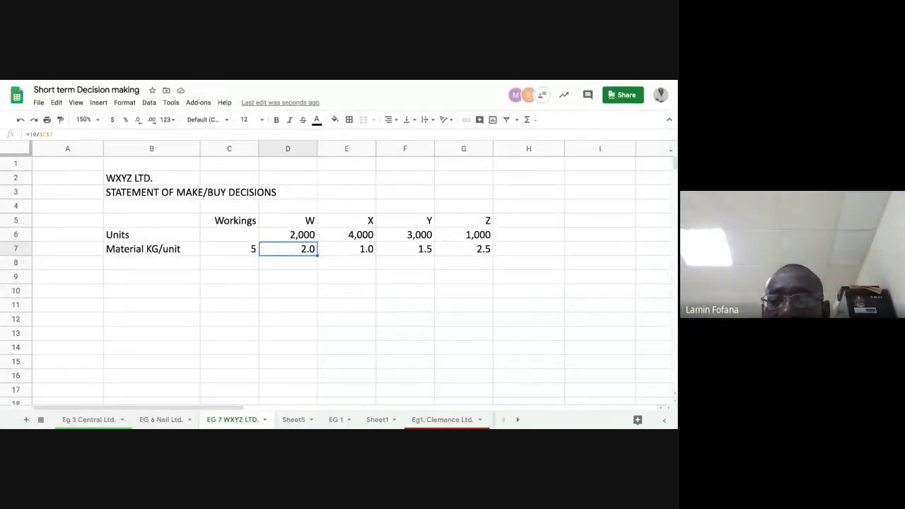
left_click(346, 249)
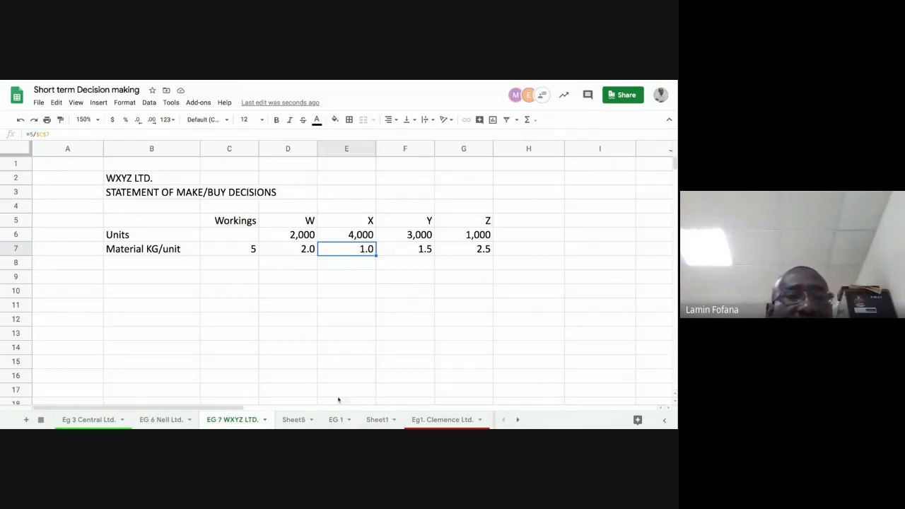
Enter the row label "Total Kg" in cell B8, below Material KG/unit
left_click(153, 267)
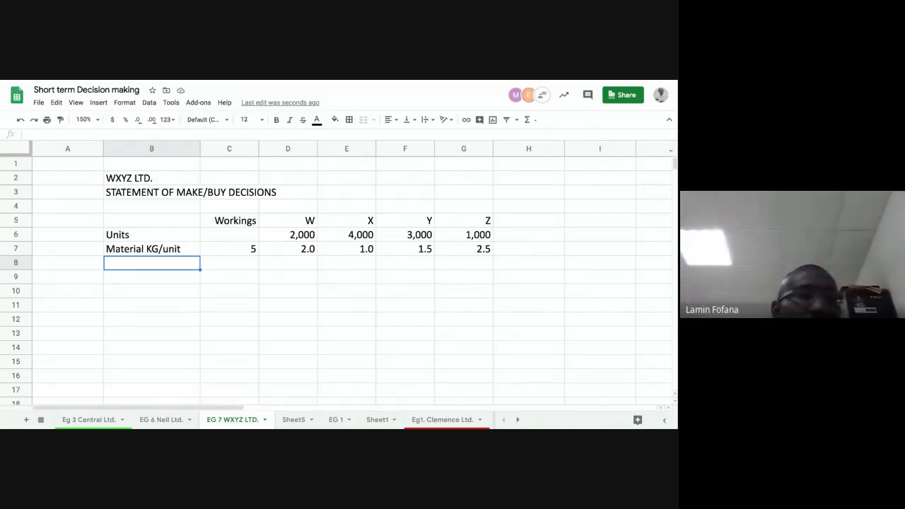
type("T")
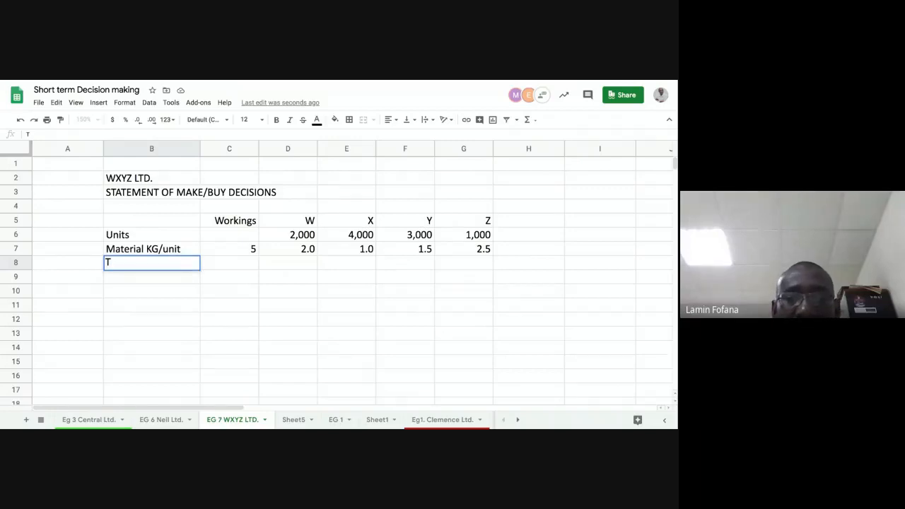
type("otal K")
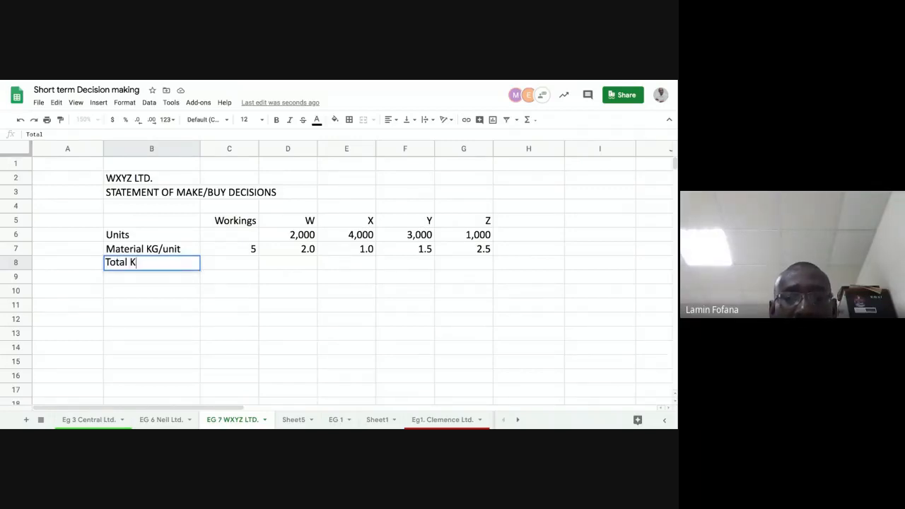
type("g")
key("Tab")
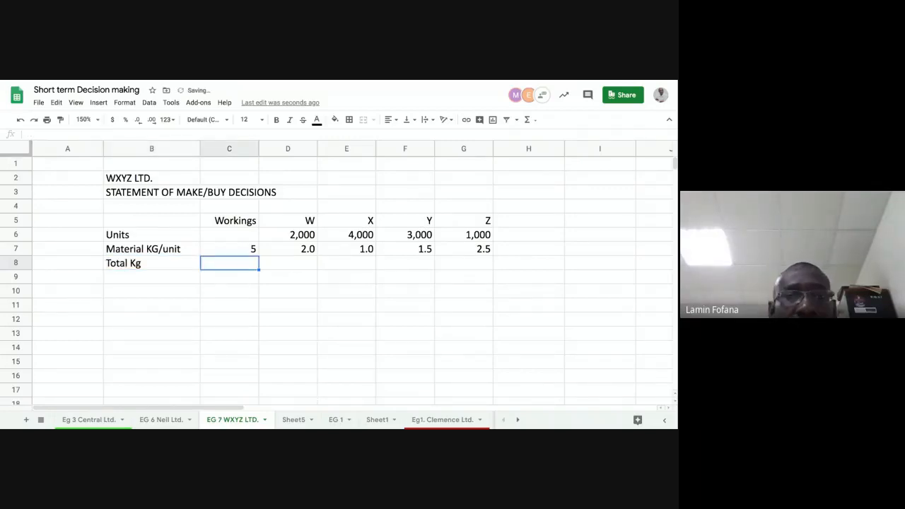
Calculate W's total kilograms in D8 by multiplying its units by its material KG per unit, =D6*D7
key("Tab")
type("=")
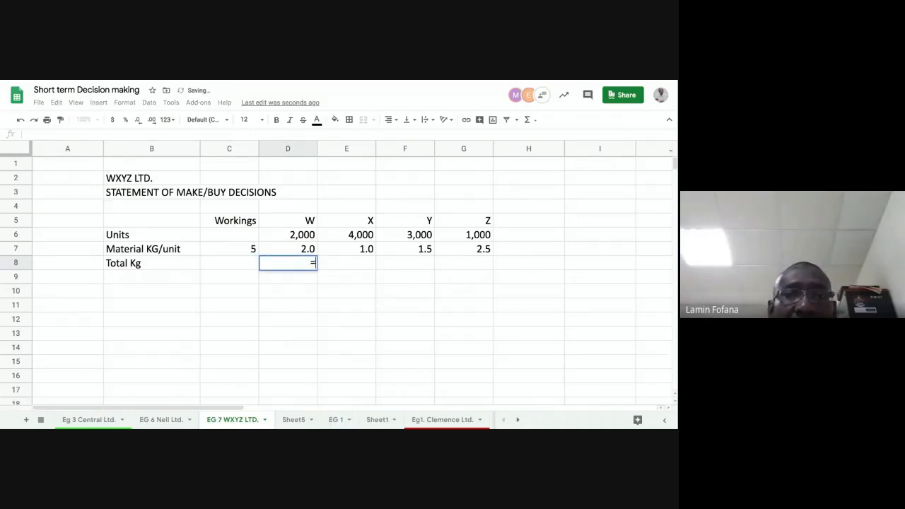
left_click(294, 238)
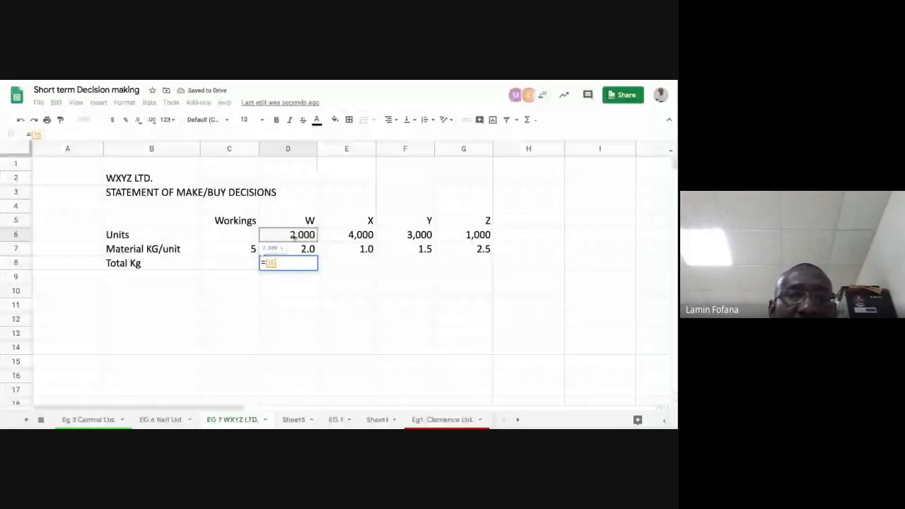
type("*")
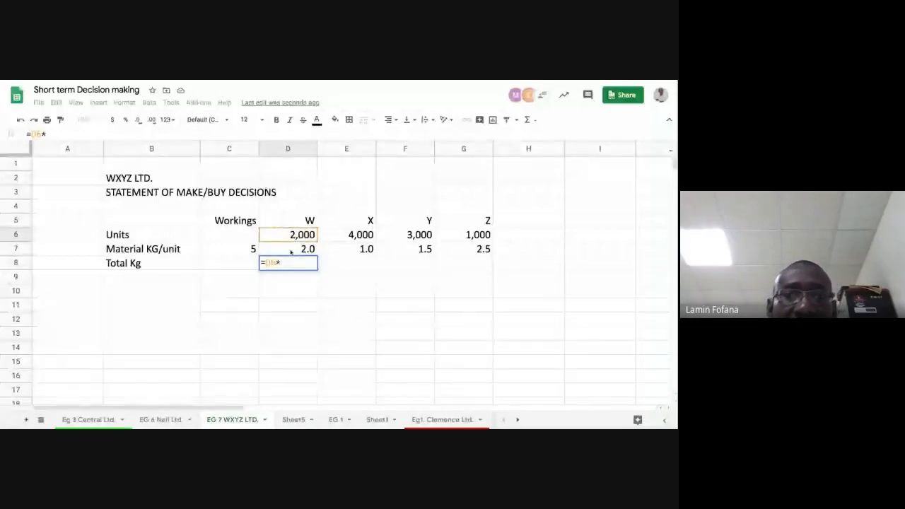
left_click(283, 251)
key("Return")
Copy the Total Kg formula in D8 across to products X, Y and Z, up to cell G8
left_click(299, 262)
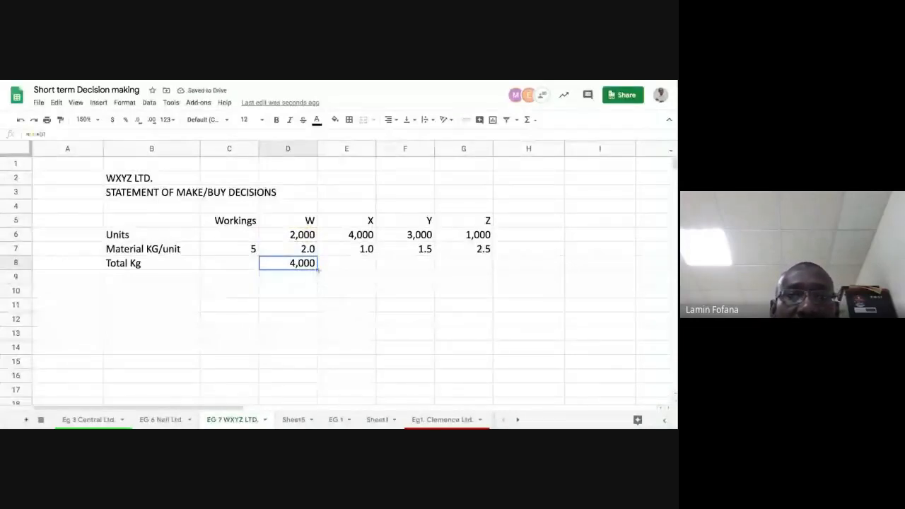
left_click_drag(318, 270, 473, 268)
left_click(451, 291)
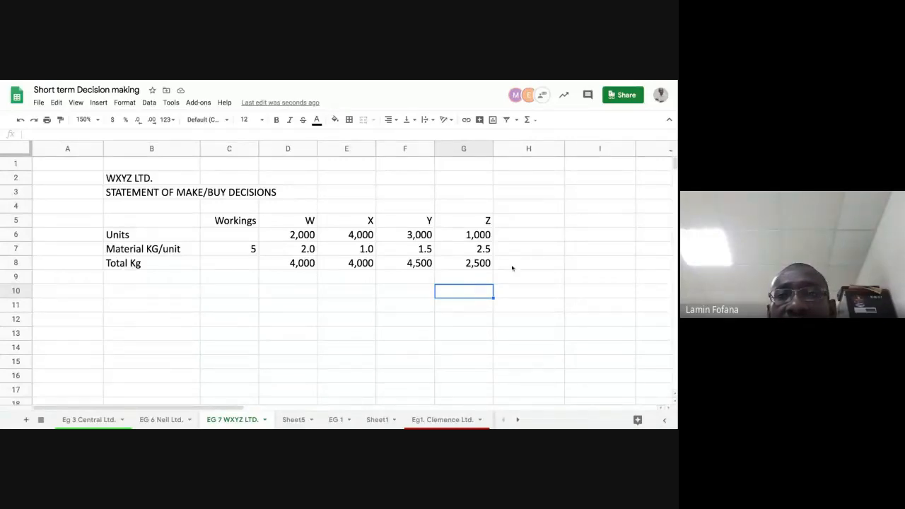
Enter the column heading "TOTAL" in cell H5, beside product Z
left_click(523, 222)
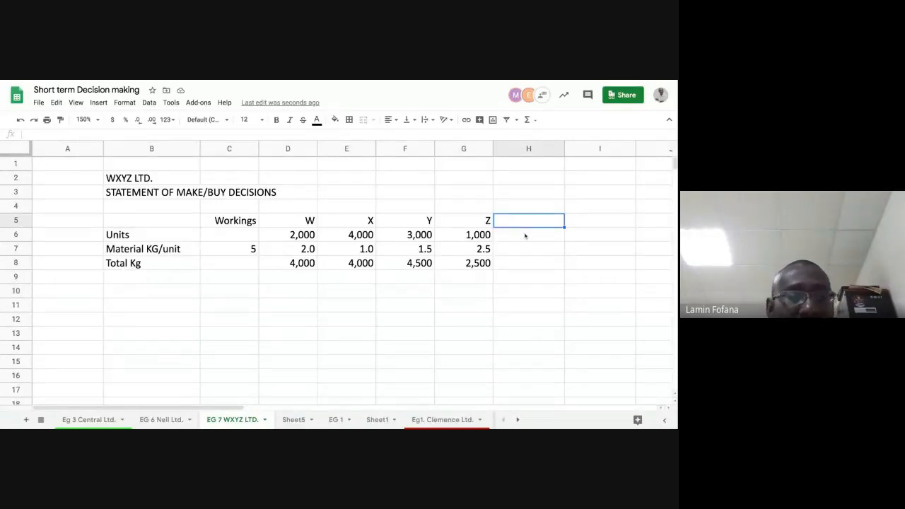
type("TOTAL")
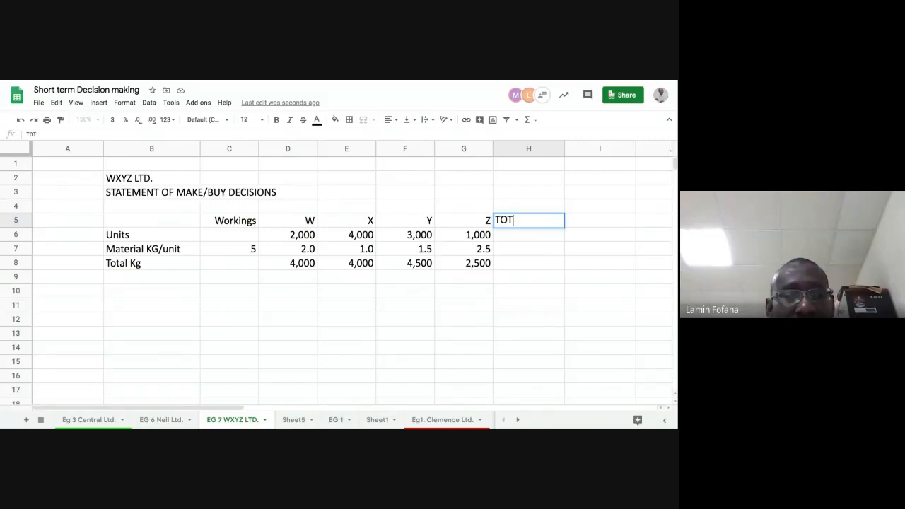
key("Return")
Add up the Total Kg of all four products in cell H8 with the formula =sum(D8:G8)
key("Down")
key("Down")
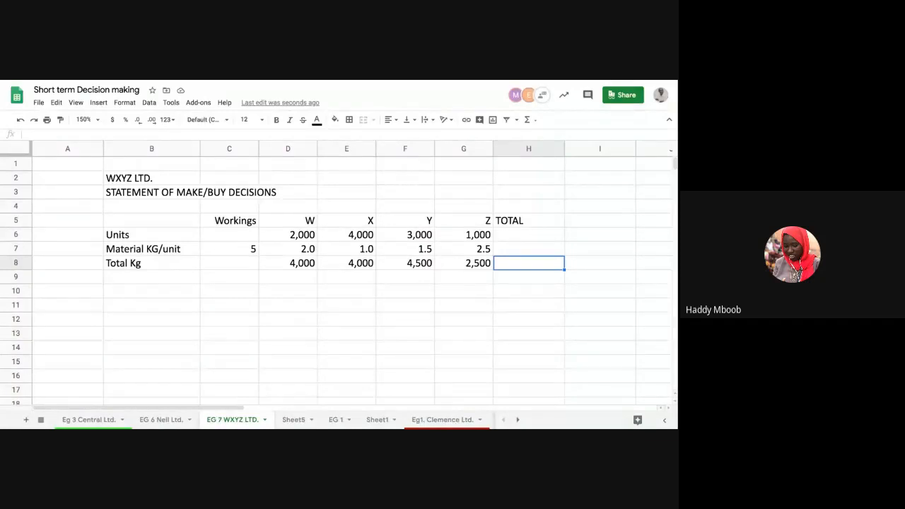
type("=")
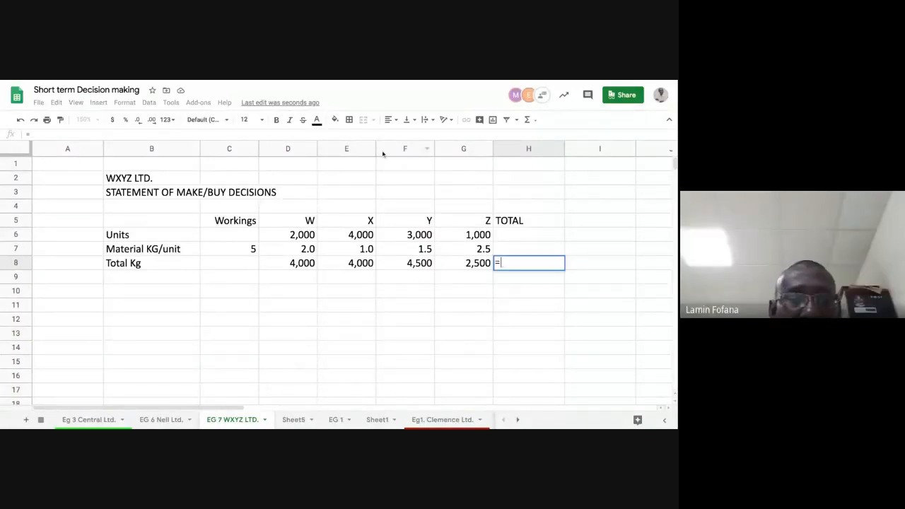
type("sum(")
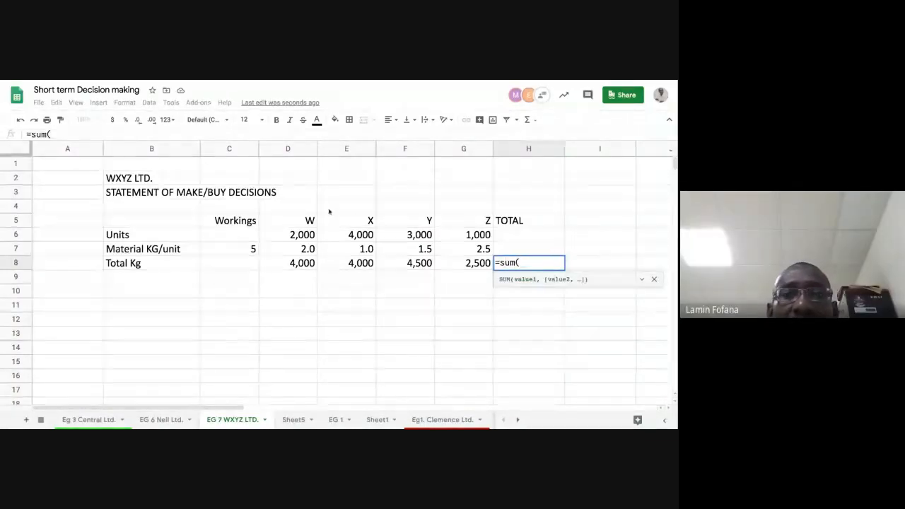
left_click(280, 265)
key("shift+Right")
key("shift+Right")
key("shift+Right")
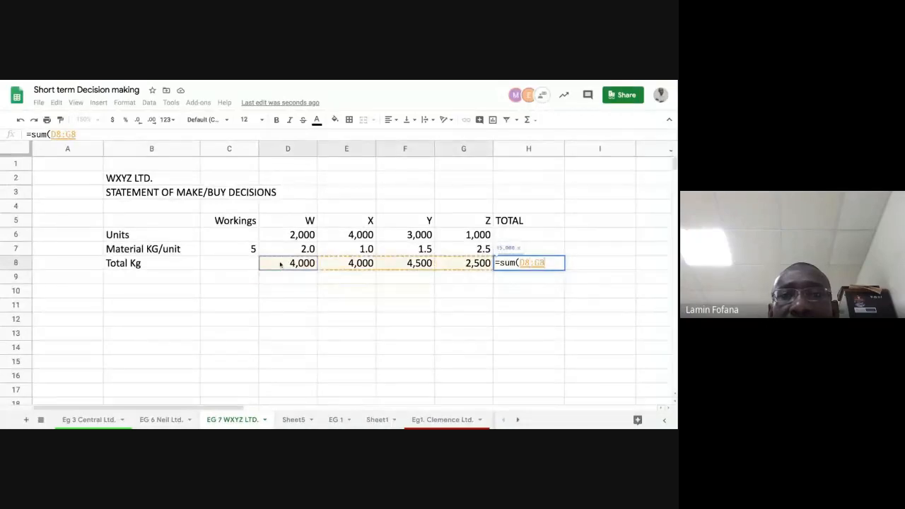
type(")")
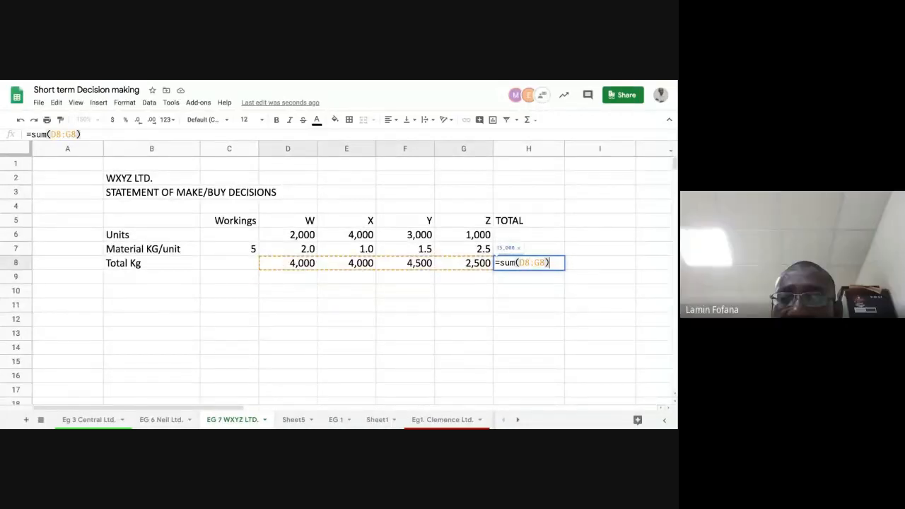
key("Return")
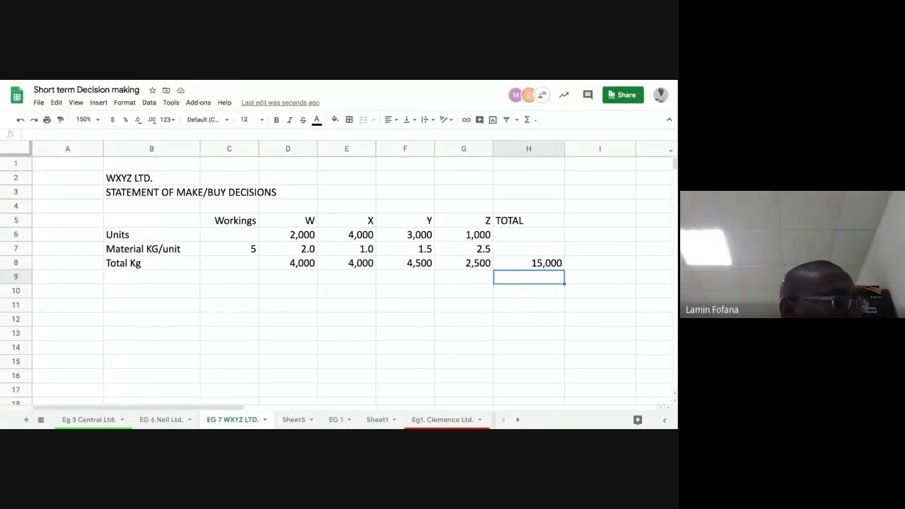
Enter the row label "Total Kg available" in cell B9, below Total Kg
left_click(153, 278)
type("T")
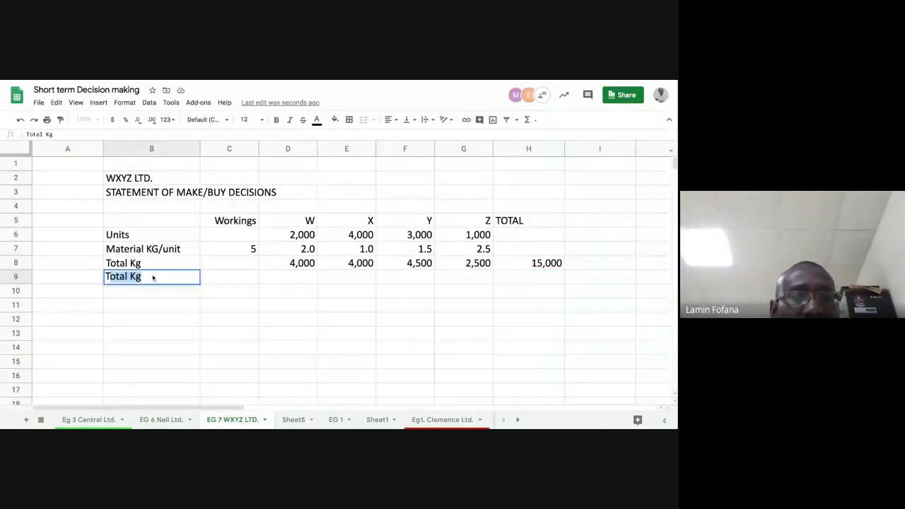
type("OTA")
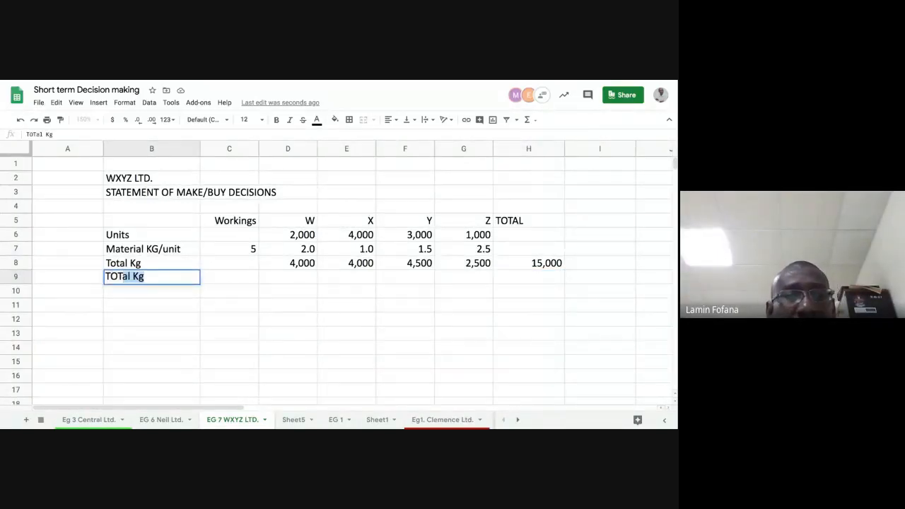
key("BackSpace")
key("BackSpace")
key("BackSpace")
key("BackSpace")
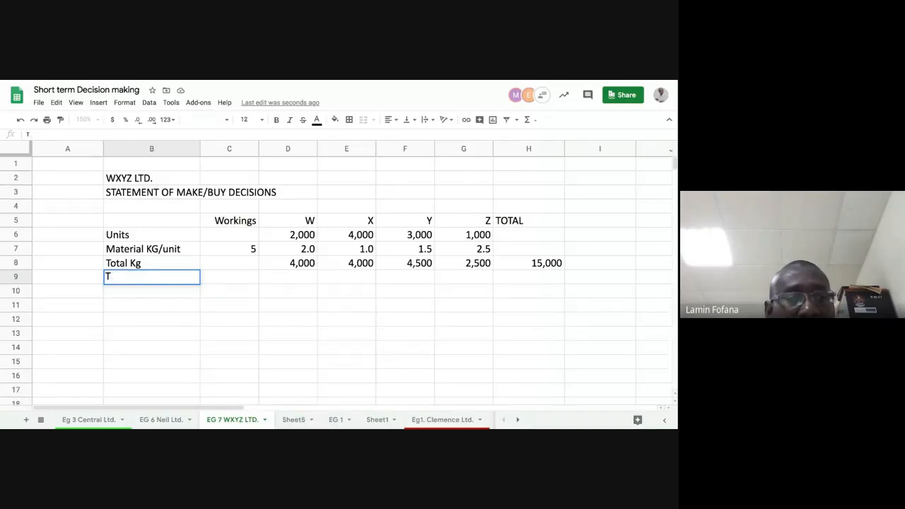
type("otal ")
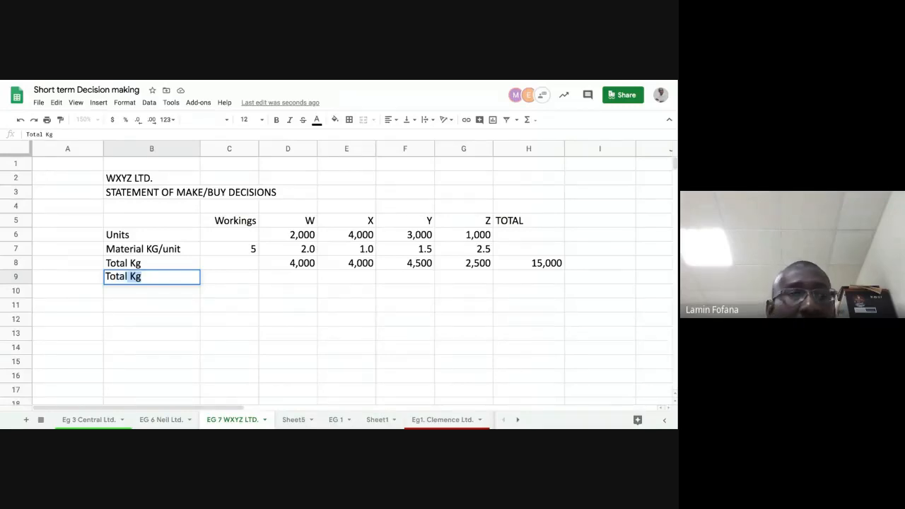
type("Kg")
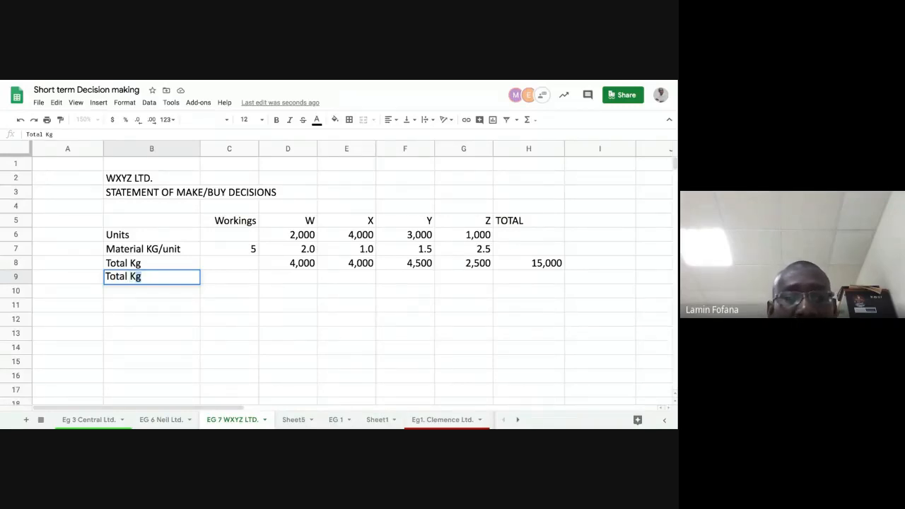
type(" avai")
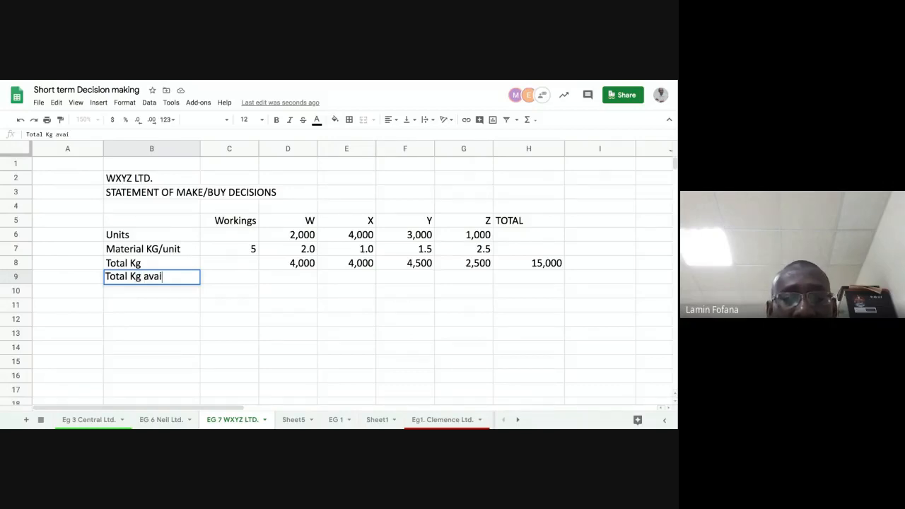
type("lable")
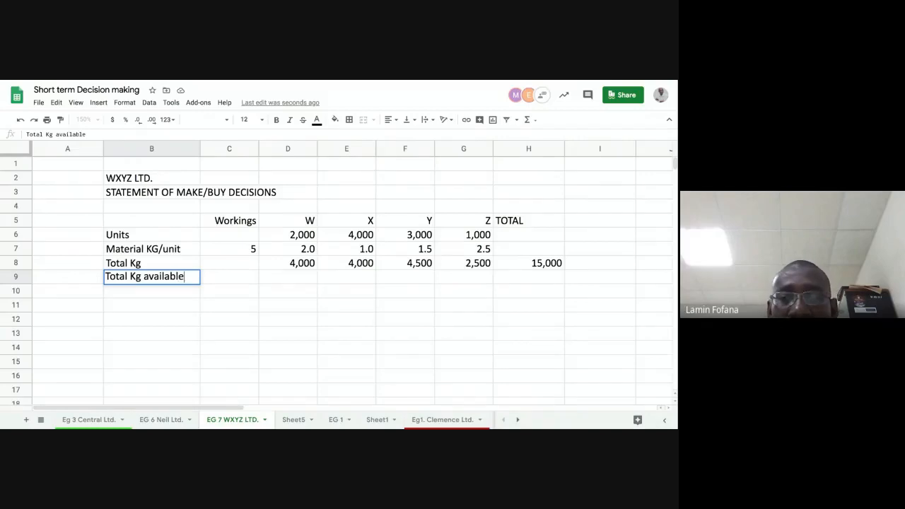
Enter 11000 as the total kilograms available in the TOTAL column, cell H9
key("Right")
key("Right")
key("Right")
key("Right")
key("Right")
key("Right")
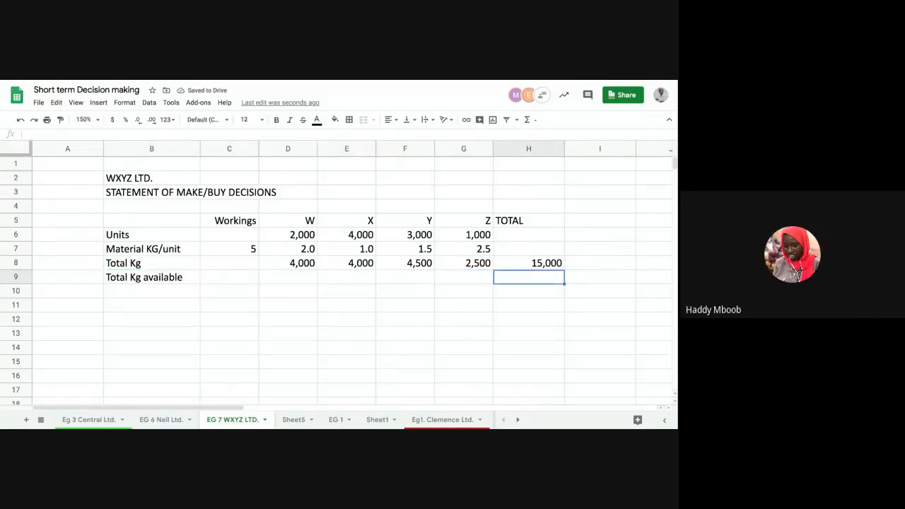
type("11000")
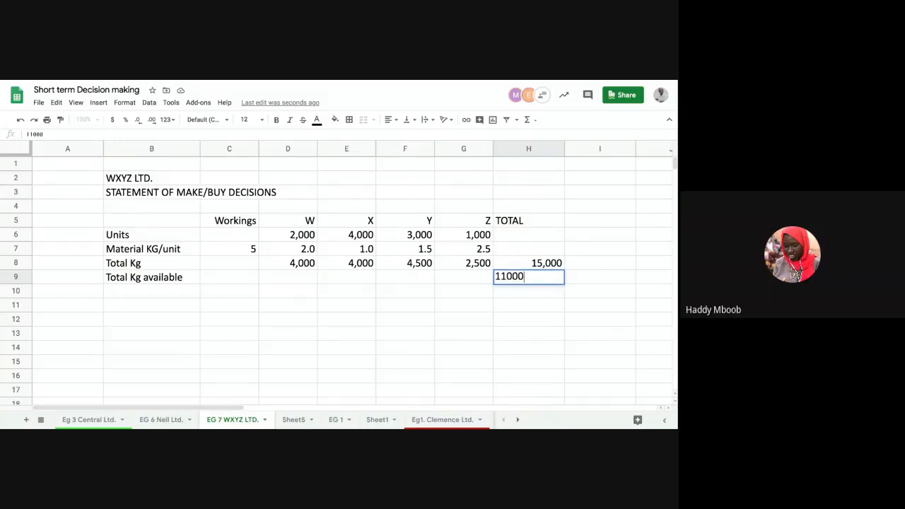
key("Return")
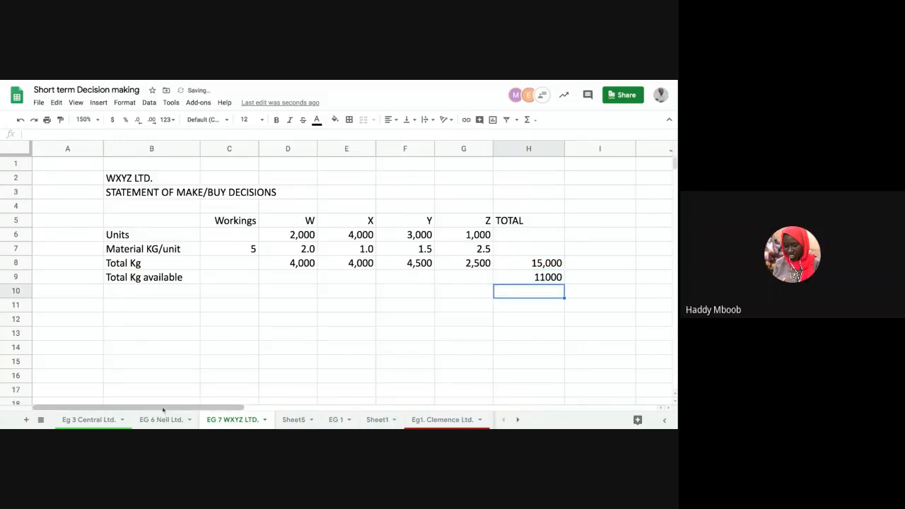
Enter the row label "Limiting factor" in cell B11, leaving row 10 blank
left_click(142, 306)
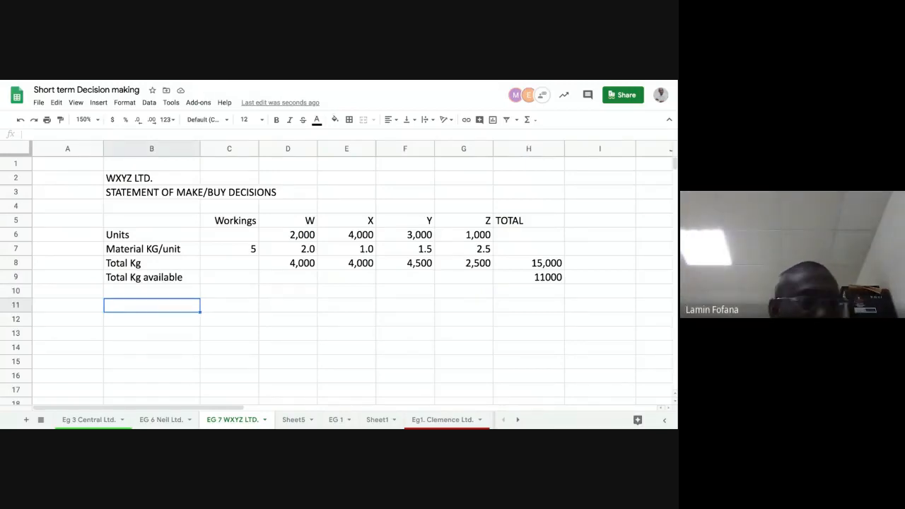
type("Limi")
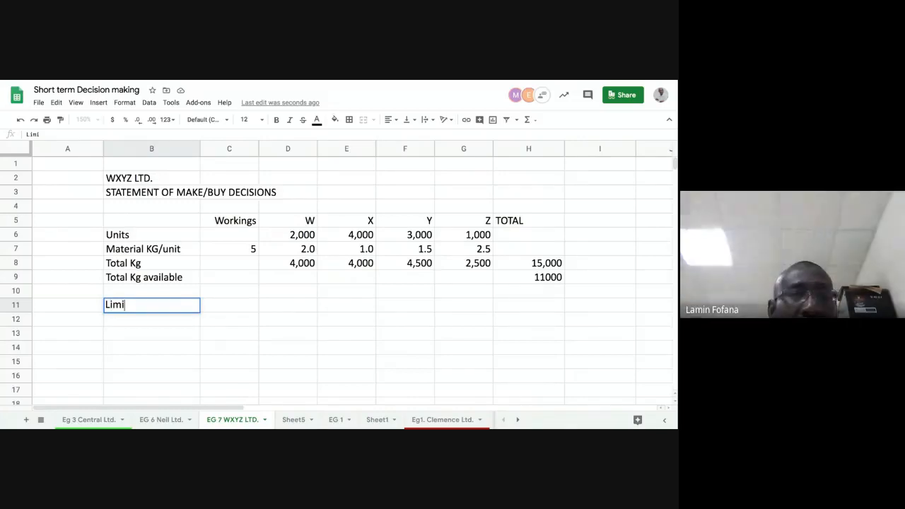
type("ting f")
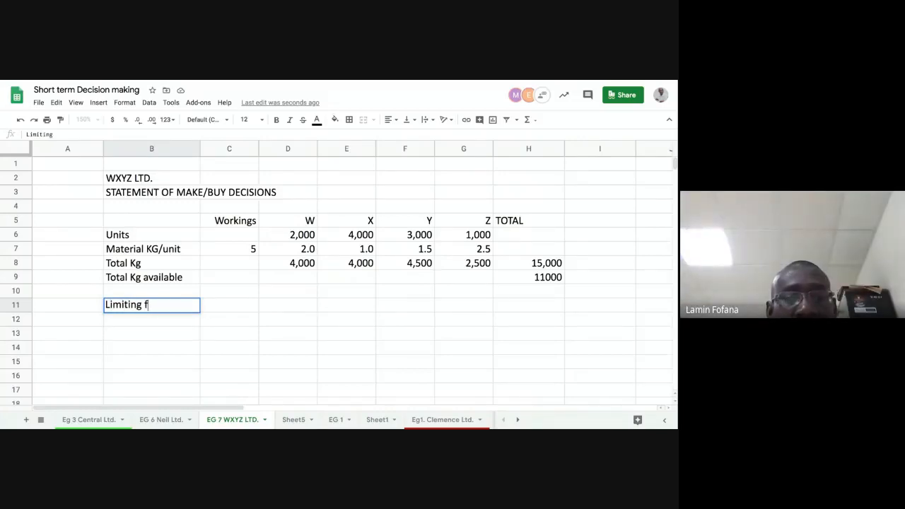
type("actor")
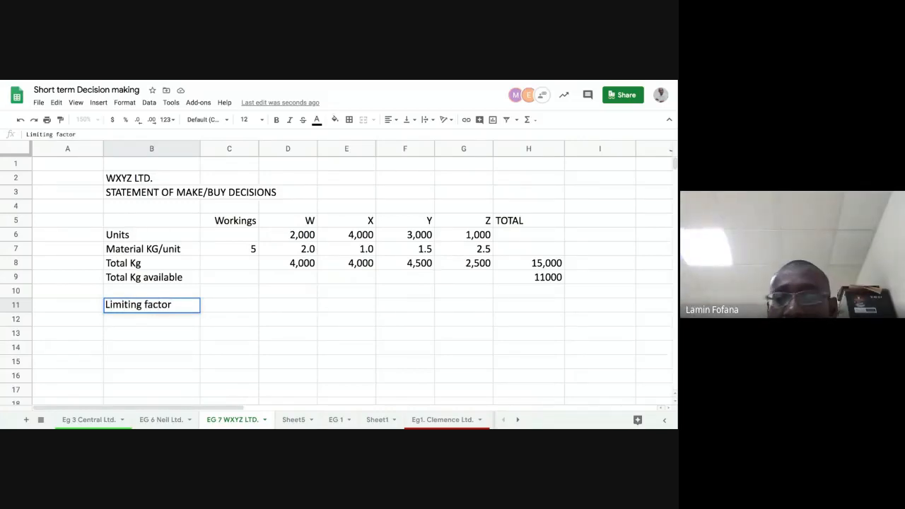
Calculate the limiting factor in H11 by subtracting the available kilograms from the total kilograms, =H8-H9
key("Tab")
key("Tab")
key("Tab")
key("Tab")
key("Tab")
key("Tab")
type("=")
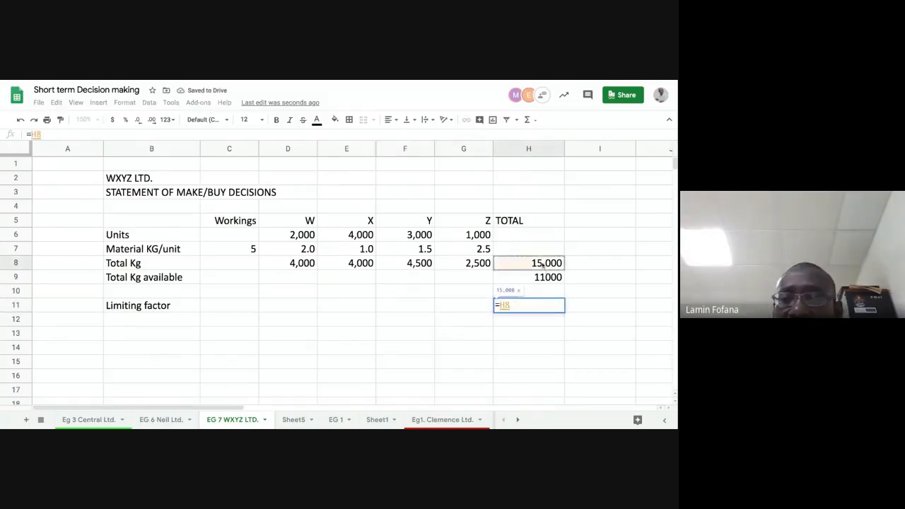
type("-")
left_click(521, 281)
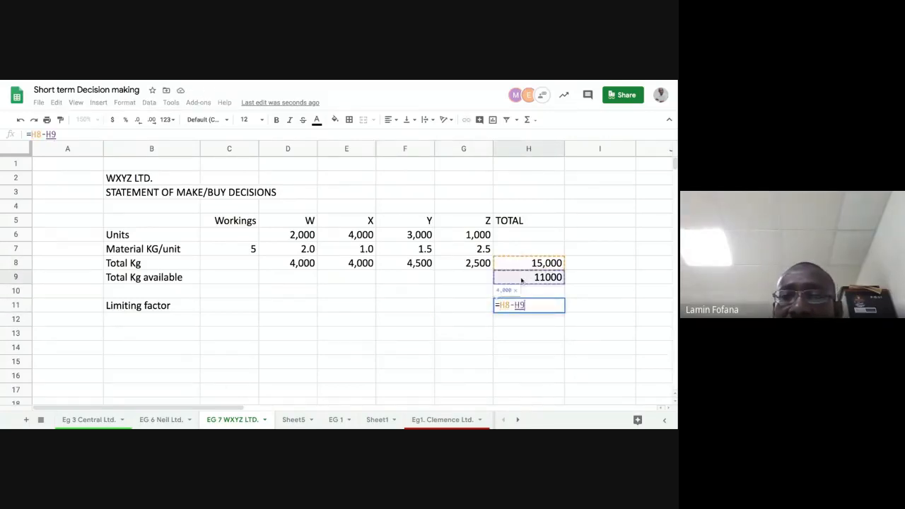
key("Return")
Apply the Financial number format to all of column H and reduce it to zero decimal places
left_click(528, 148)
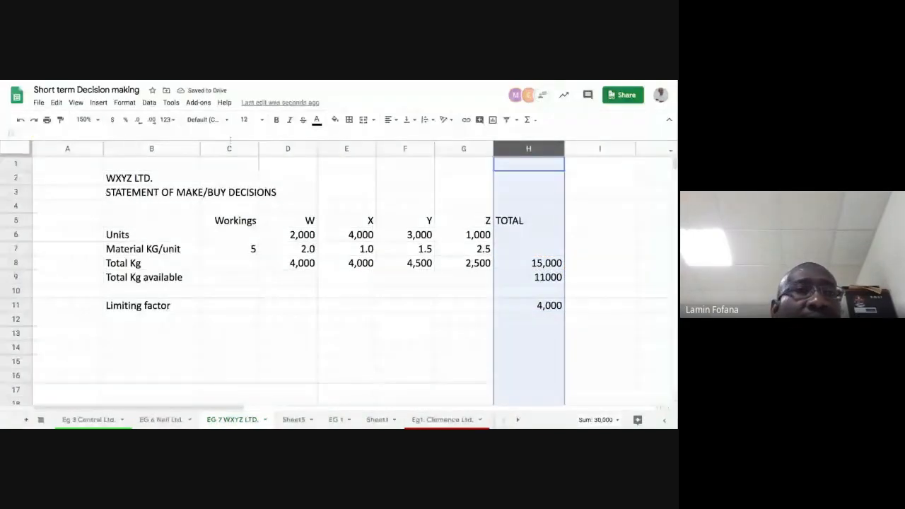
left_click(124, 104)
mouse_move(205, 142)
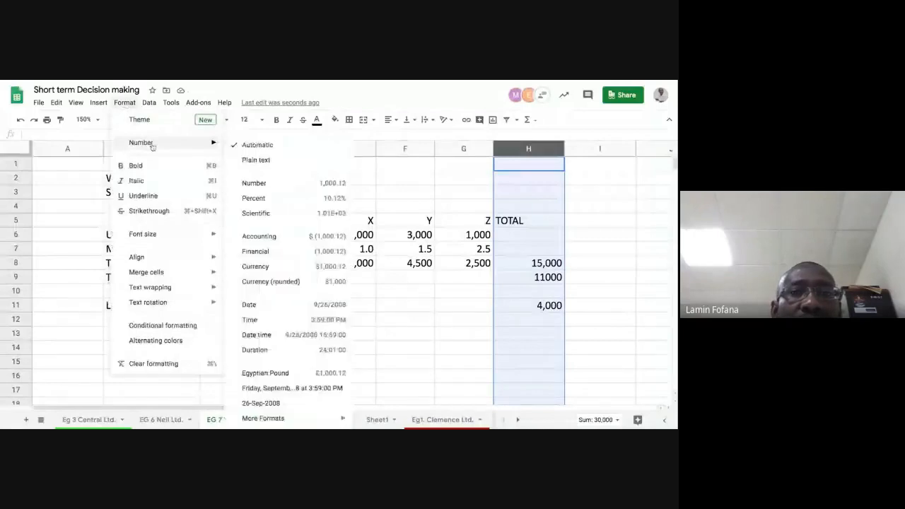
left_click(268, 252)
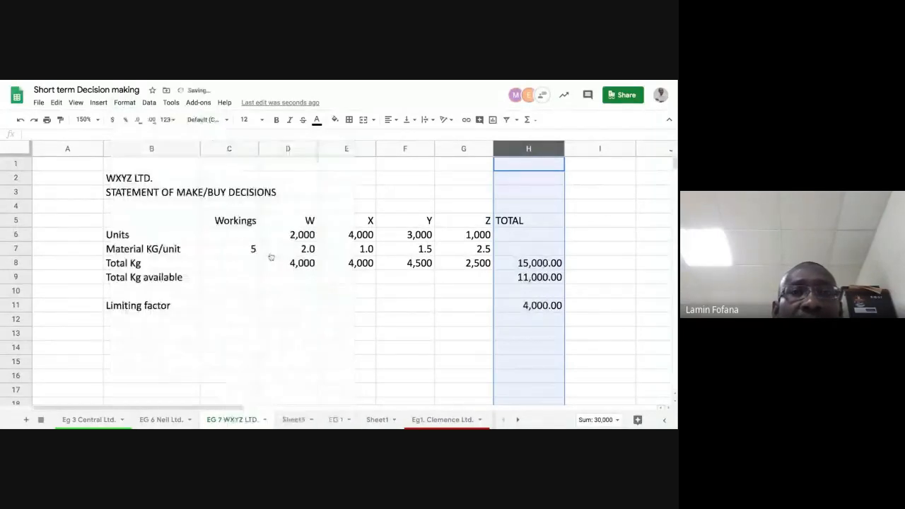
left_click(138, 121)
left_click(138, 122)
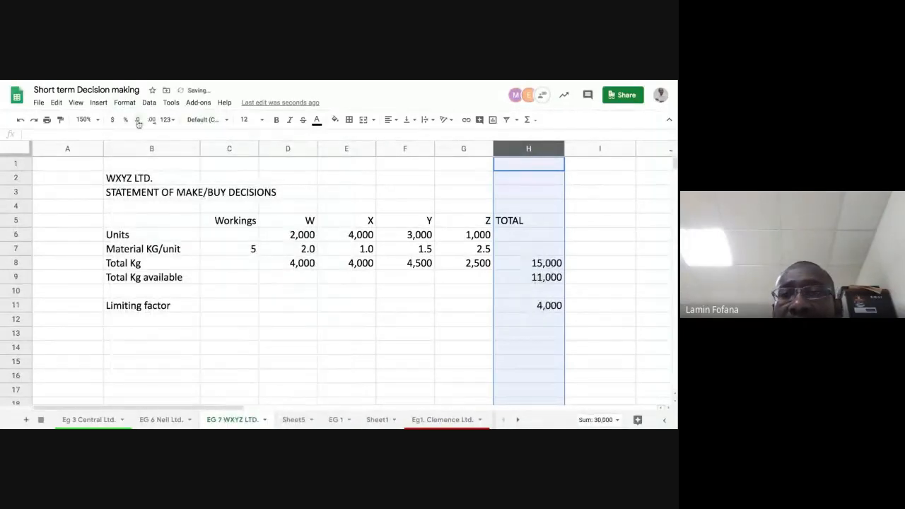
left_click(522, 306)
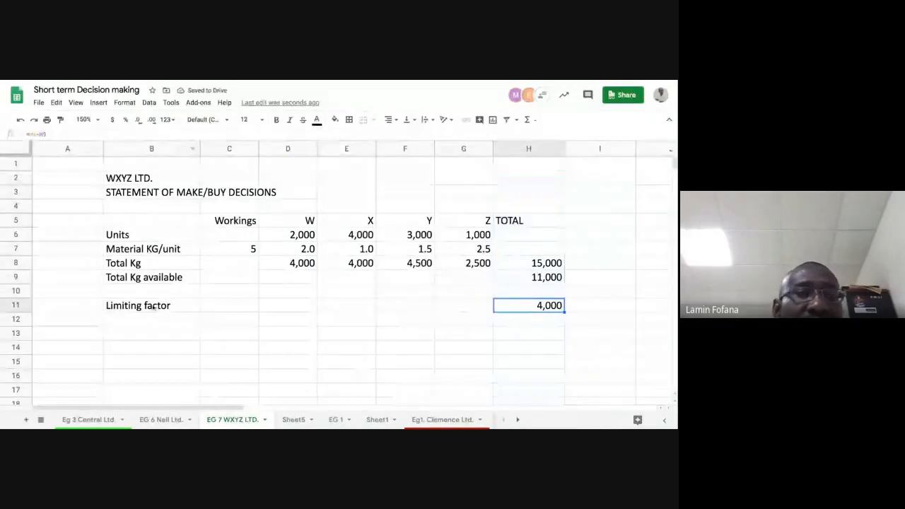
key("ctrl+Left")
key("ctrl+Right")
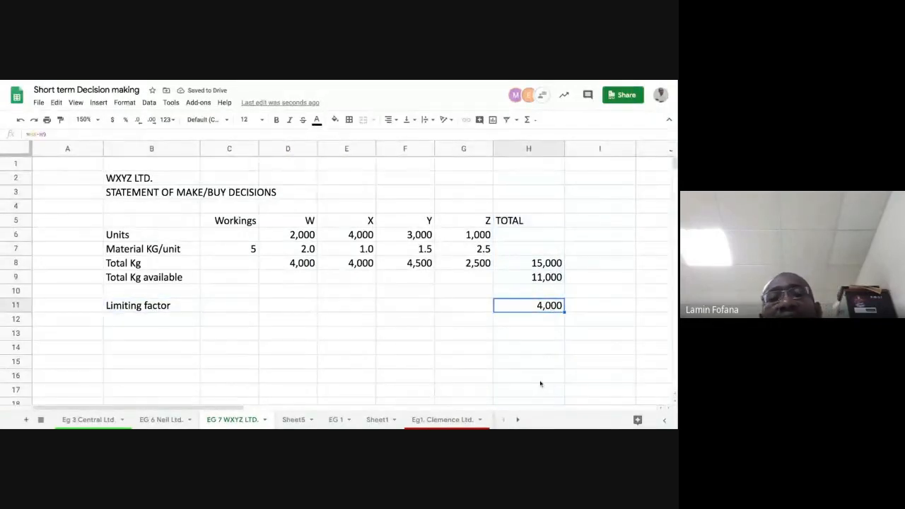
Right-align all of column H so the TOTAL heading lines up with its figures
left_click(529, 148)
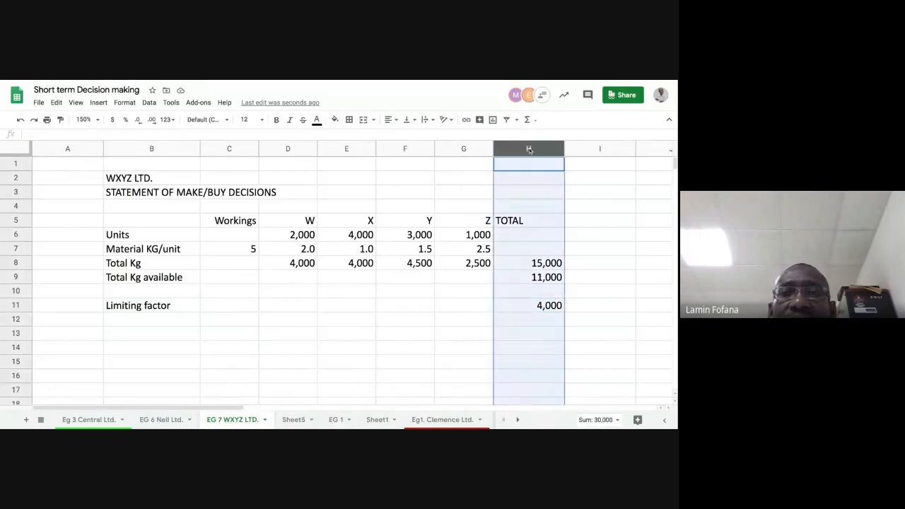
left_click(390, 119)
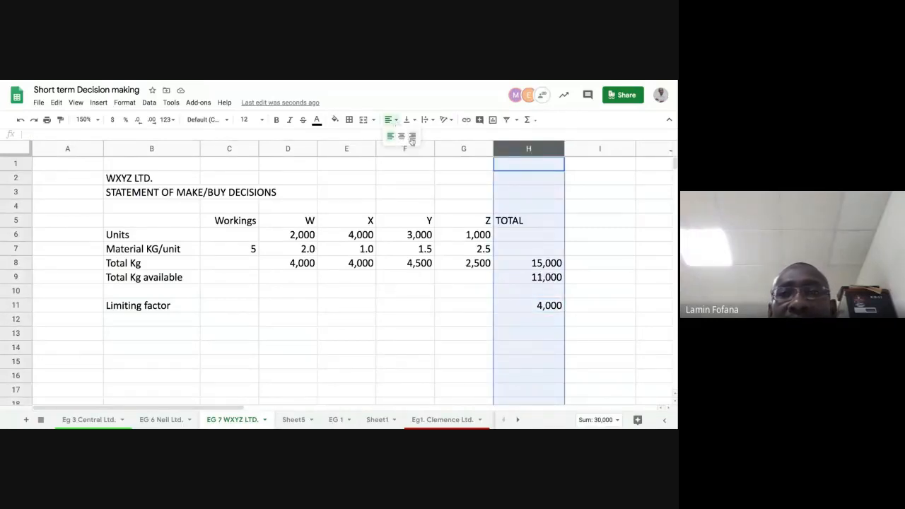
left_click(412, 137)
left_click(513, 234)
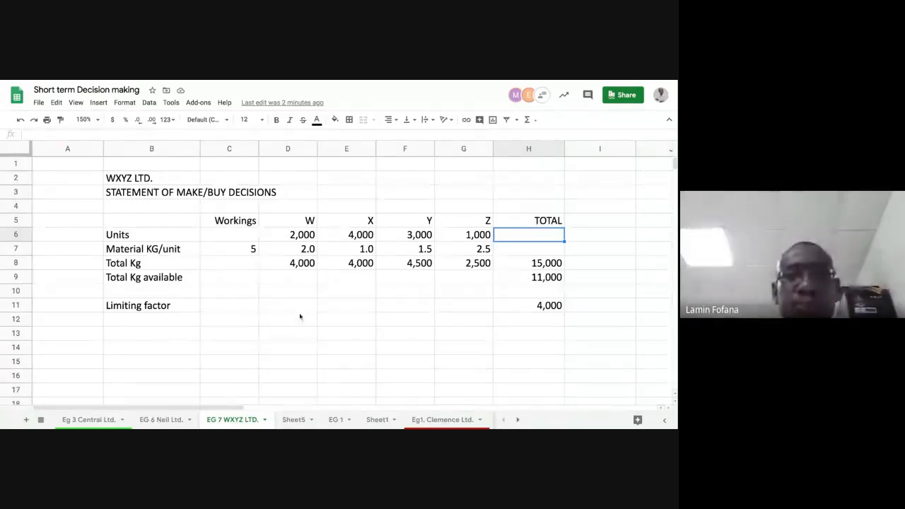
Start a second heading row by linking cell D13 to product W's heading with =D5
left_click(297, 336)
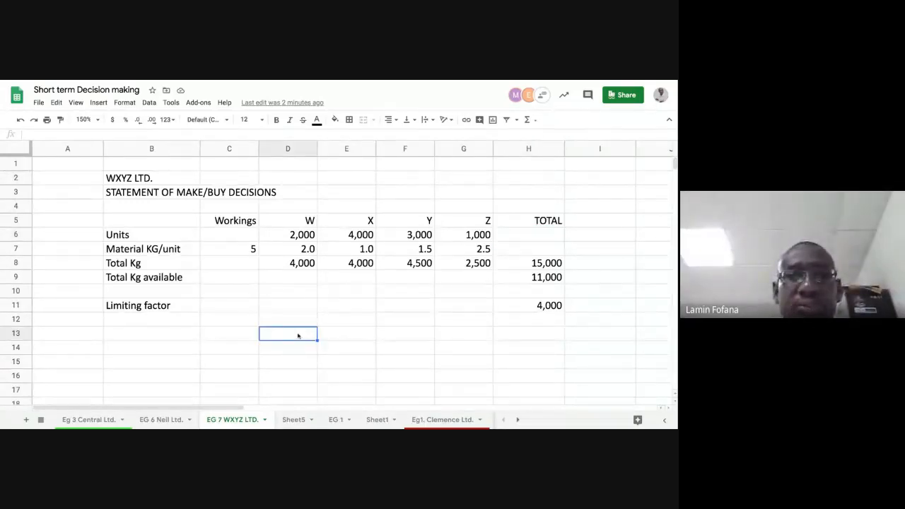
type("=")
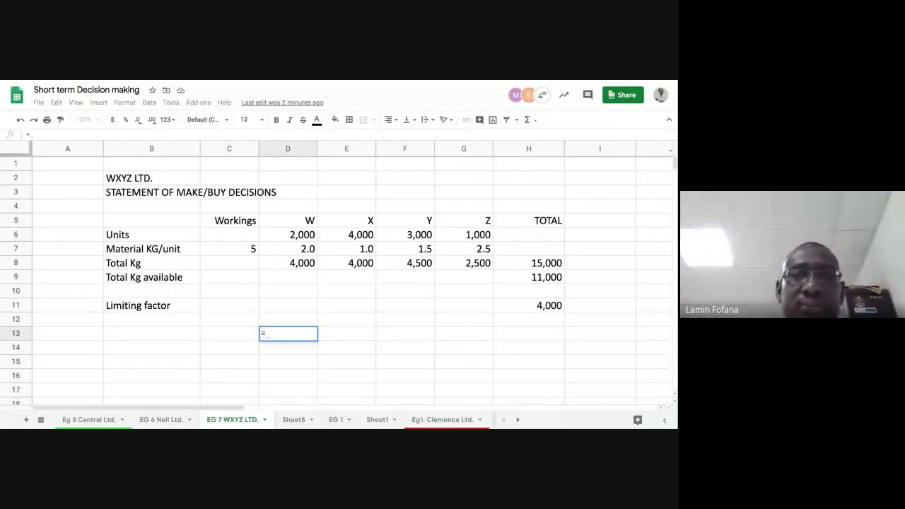
left_click(302, 225)
key("Return")
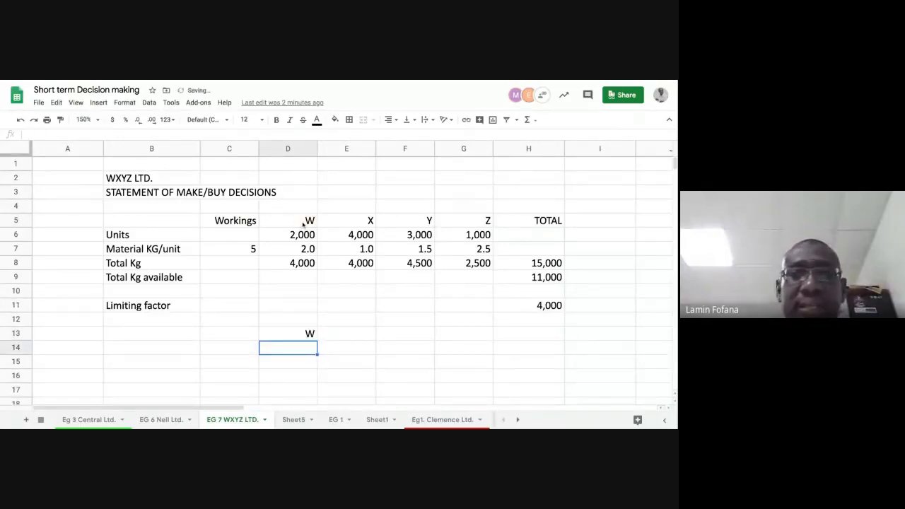
Copy the heading link in D13 across row 13 to cell H13, covering X, Y, Z and TOTAL
left_click(304, 334)
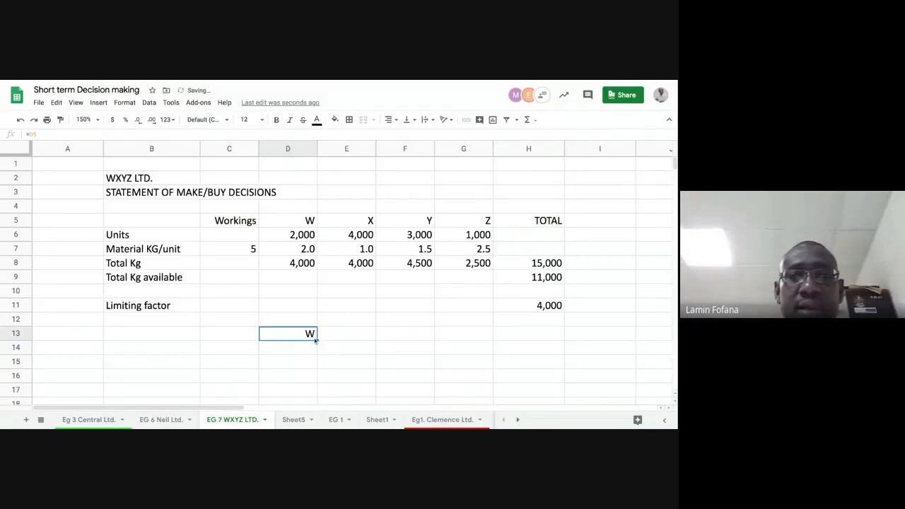
left_click_drag(316, 340, 558, 334)
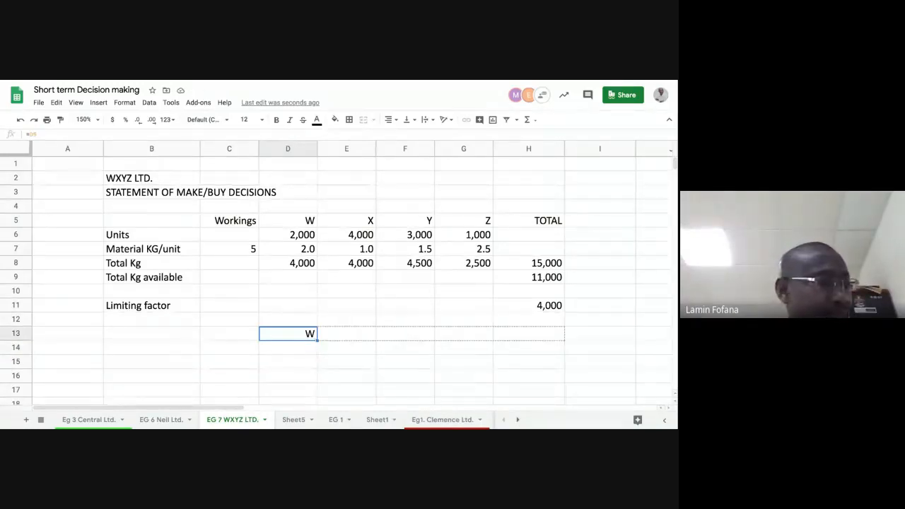
left_click_drag(558, 334, 555, 335)
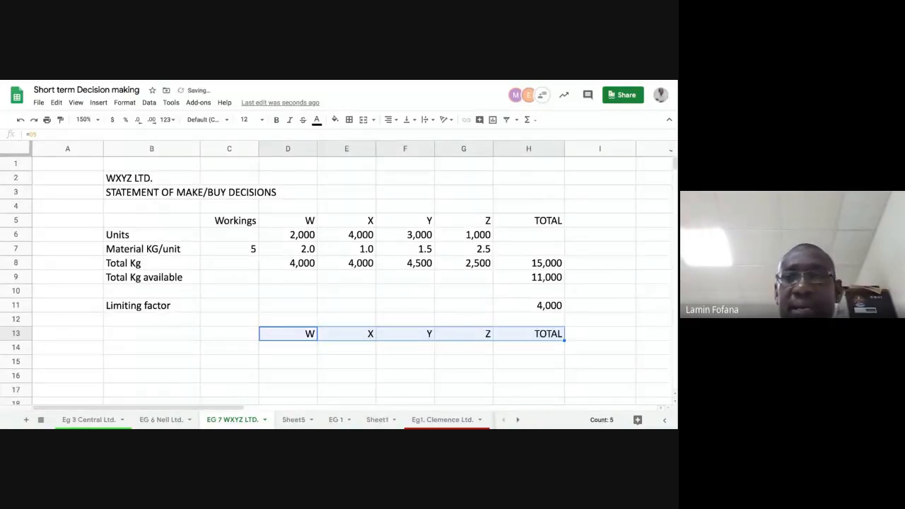
left_click(498, 353)
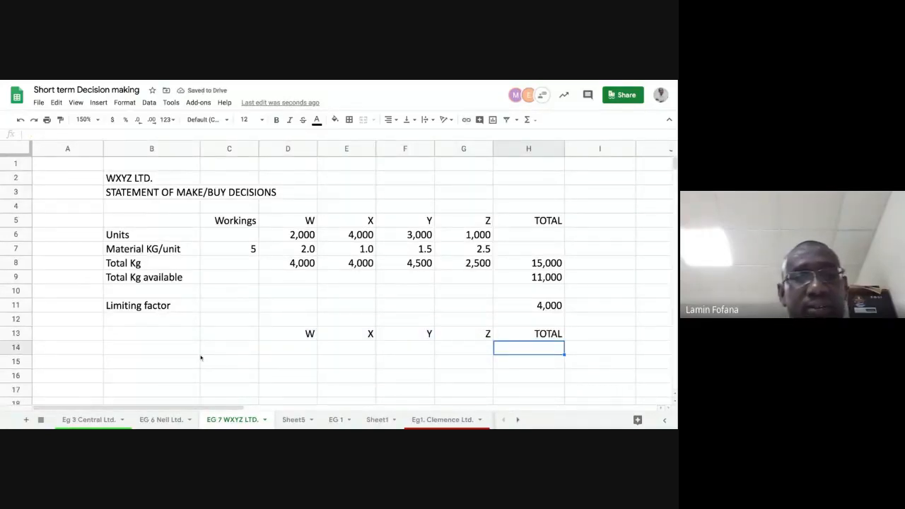
Label cell B14 "Vc/unit of MAKING"
left_click(178, 349)
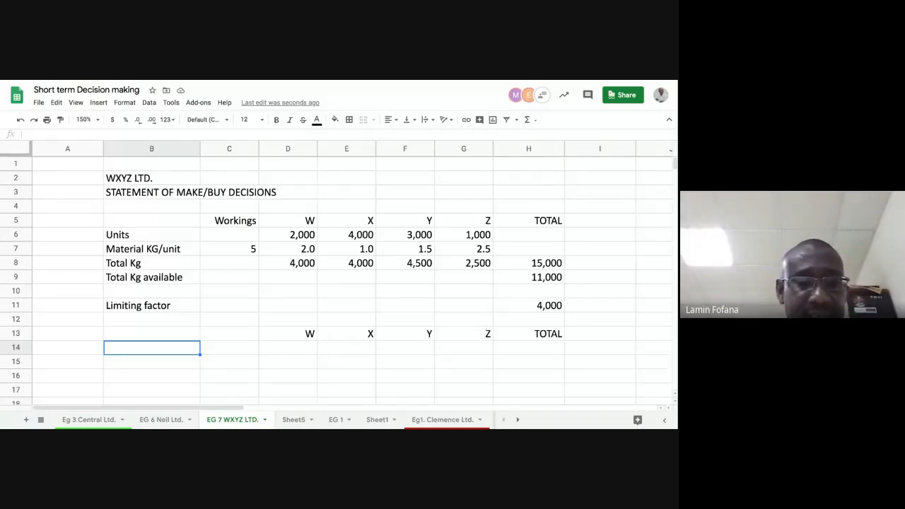
type("Vc/")
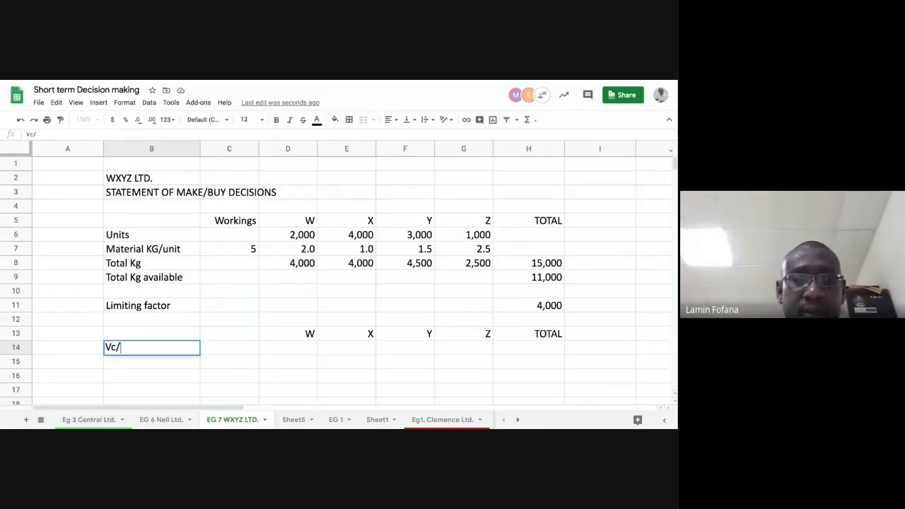
type("unit ")
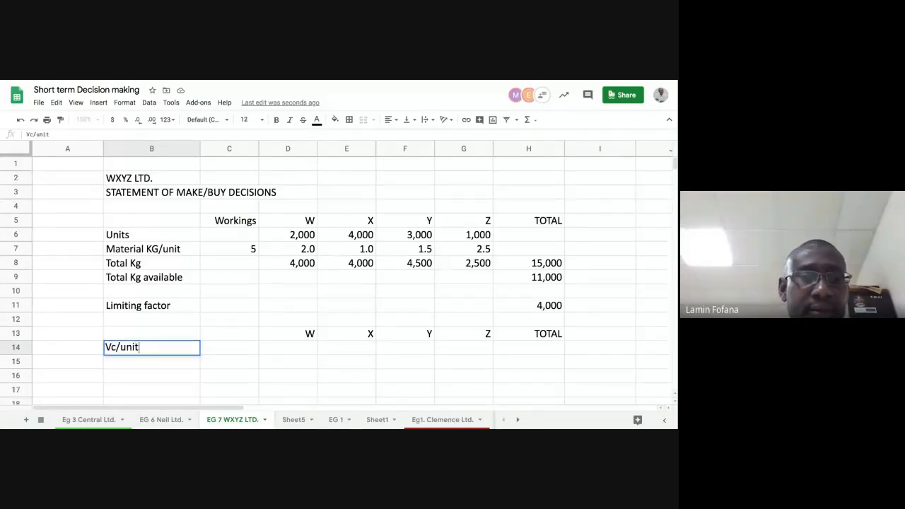
type("of ")
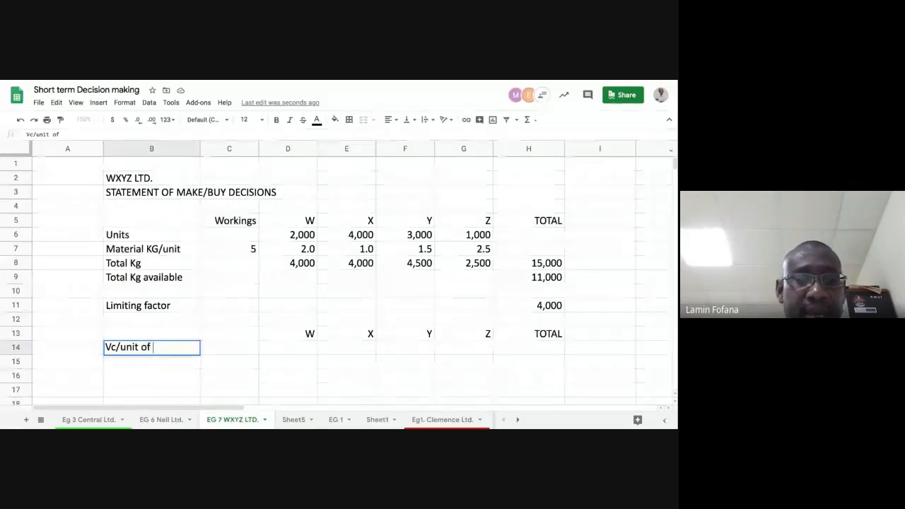
type("MAKIN")
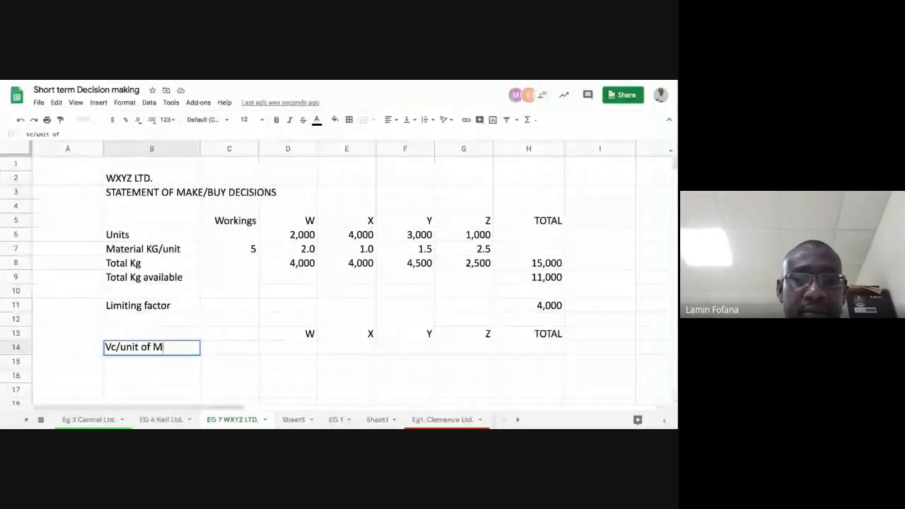
type("G")
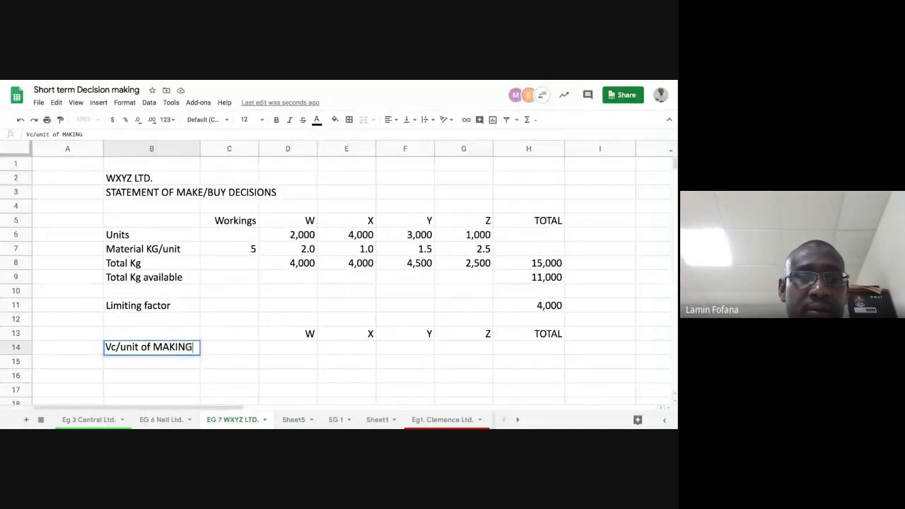
key("Return")
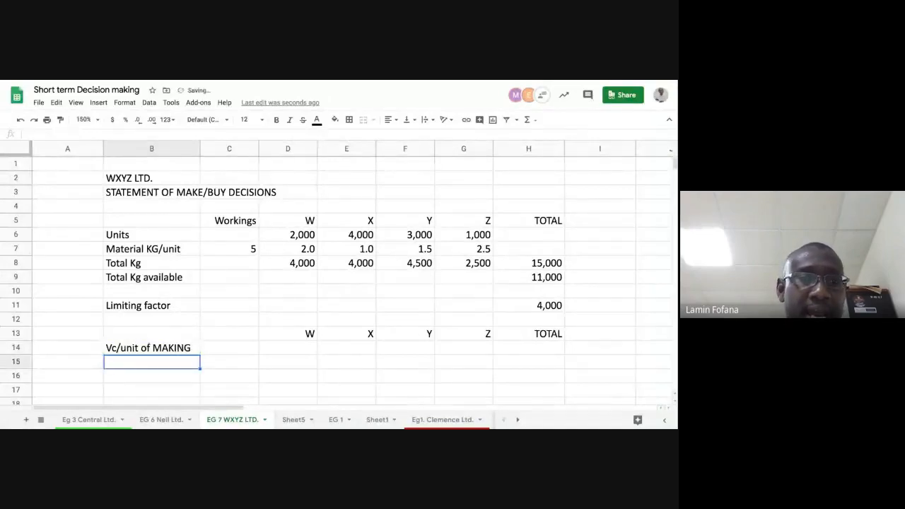
Copy the B14 label down to B15 and change its last word so it reads "Vc/unit of BUYING"
left_click(189, 348)
left_click_drag(200, 354, 201, 365)
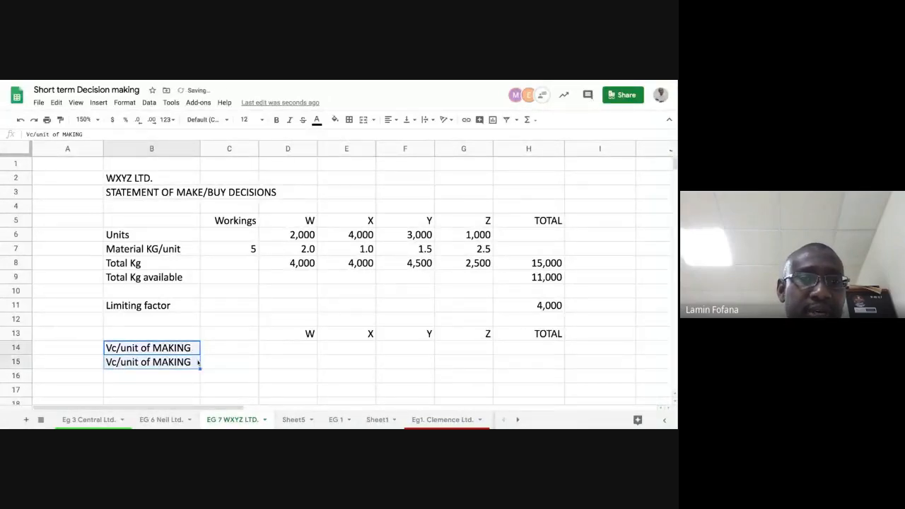
left_click(195, 363)
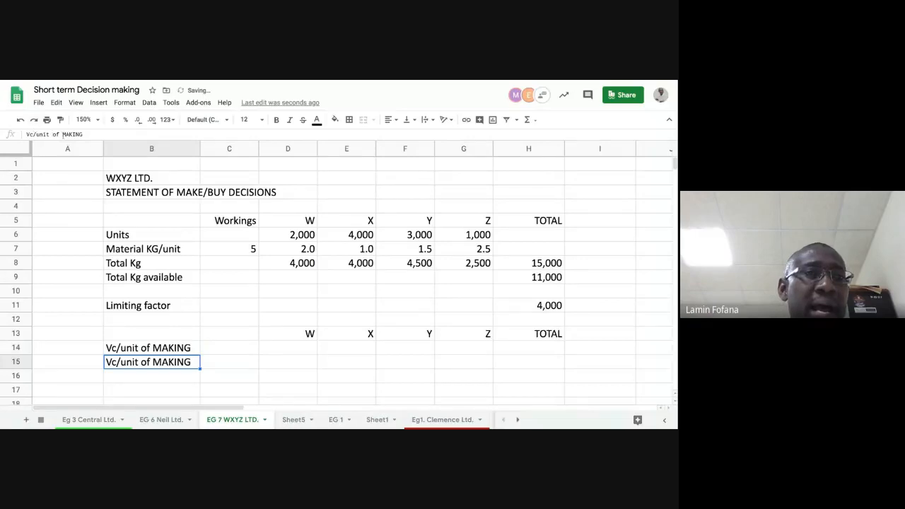
double_click(72, 134)
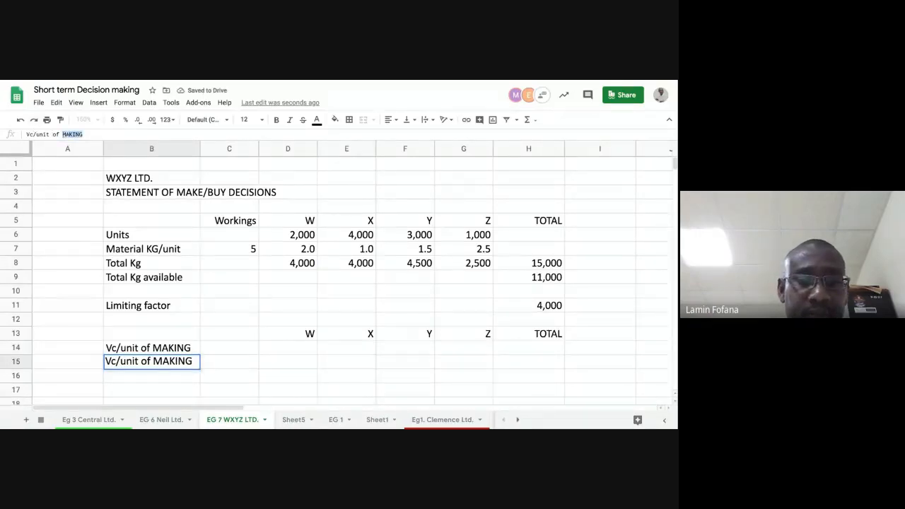
type("BUYING")
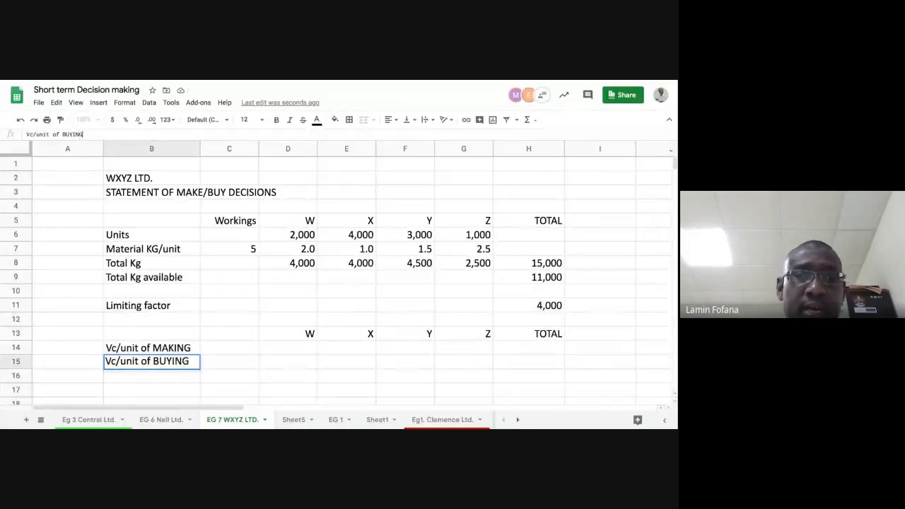
key("Return")
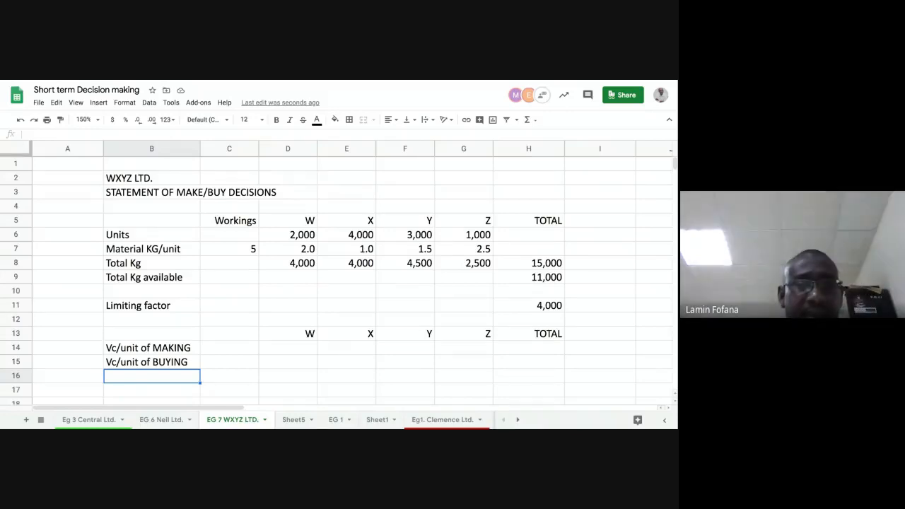
Enter the variable costs per unit of making in row 14: W 17, X 7, Y 12 and Z 19
left_click(294, 350)
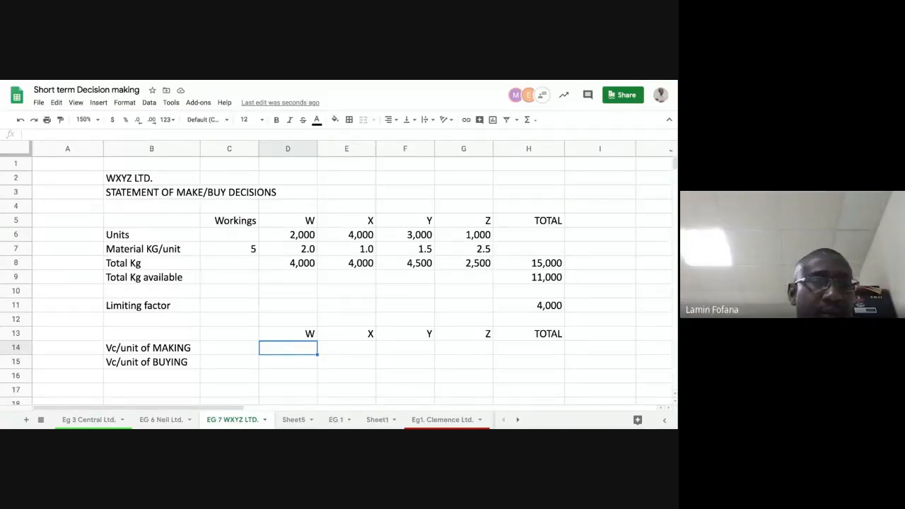
type("17")
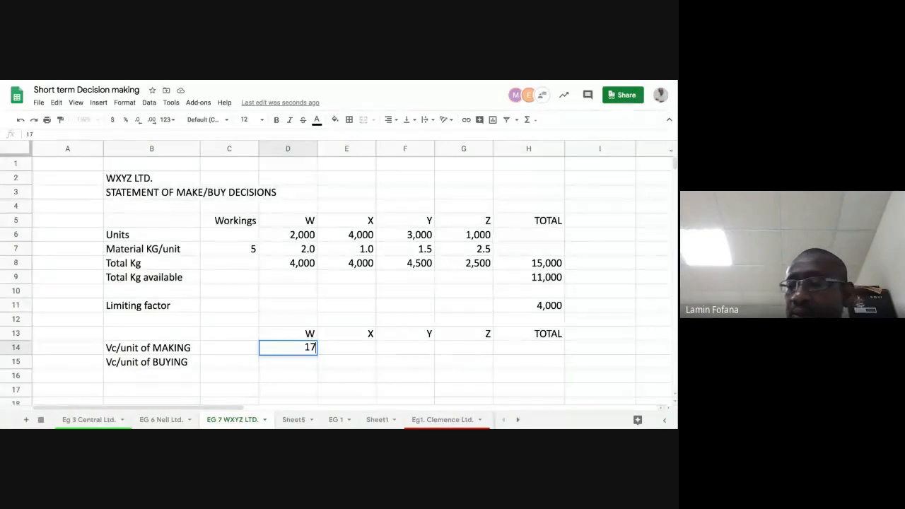
key("Tab")
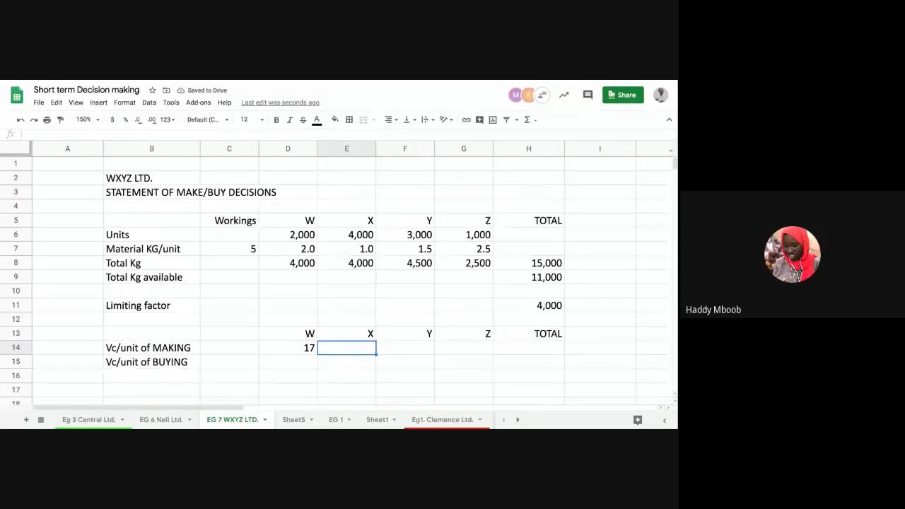
type("7")
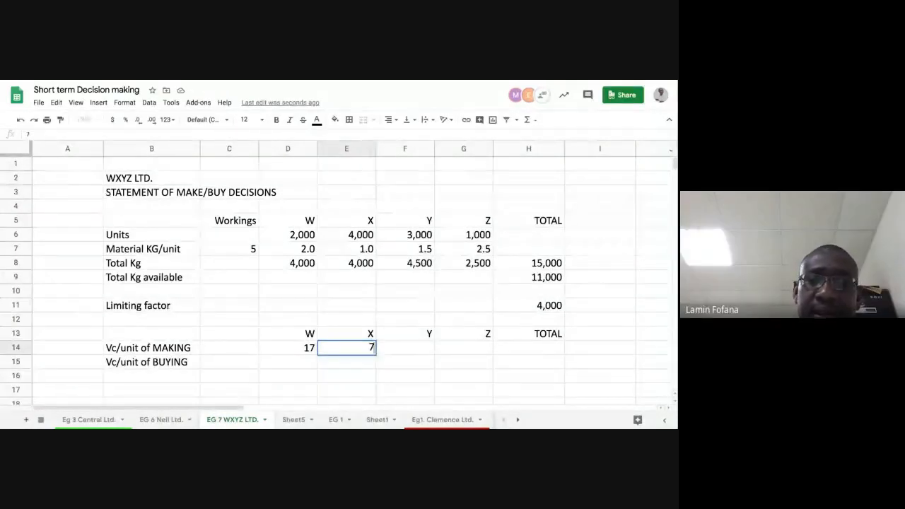
key("Tab")
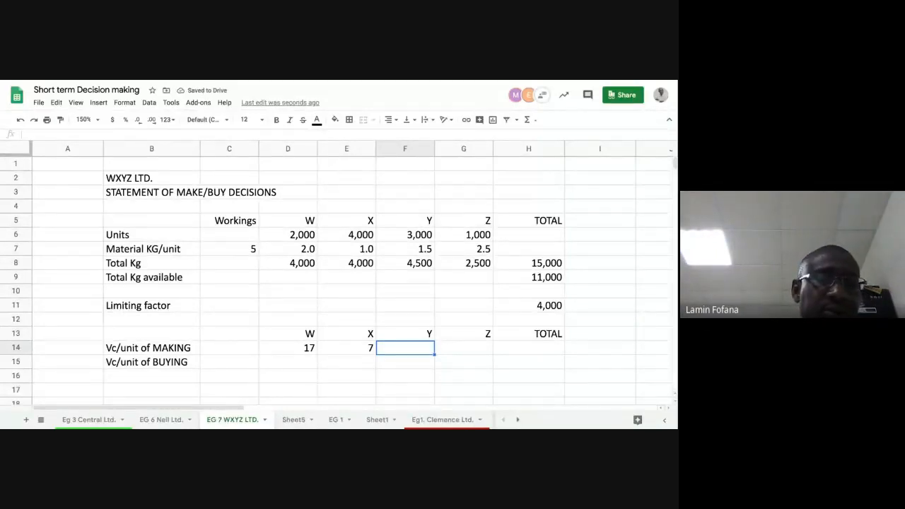
type("12")
key("Tab")
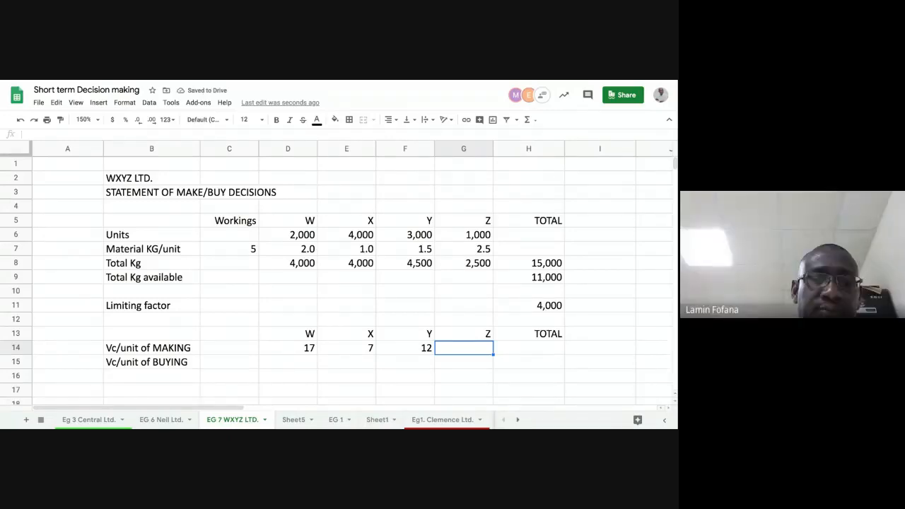
type("19")
key("Return")
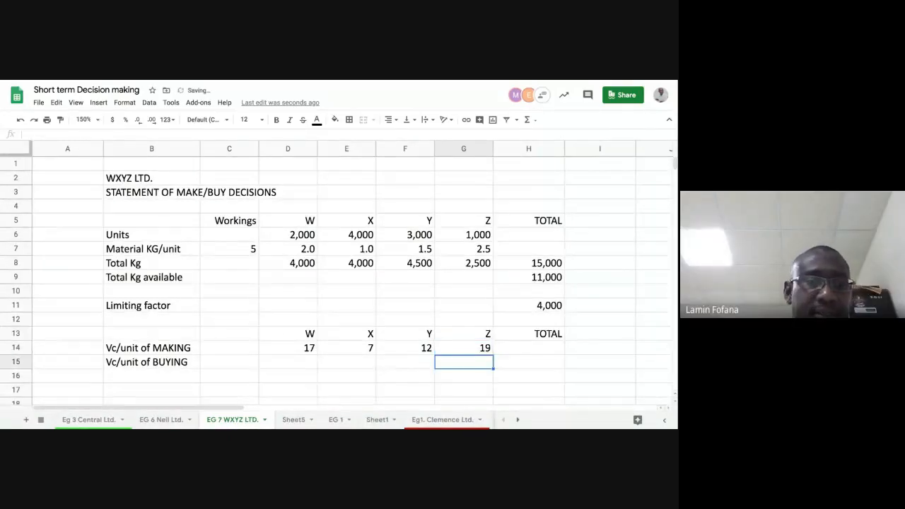
Enter the variable costs per unit of buying in row 15: W 20, X 11, Y 15.75 and Z 21.5
left_click(290, 363)
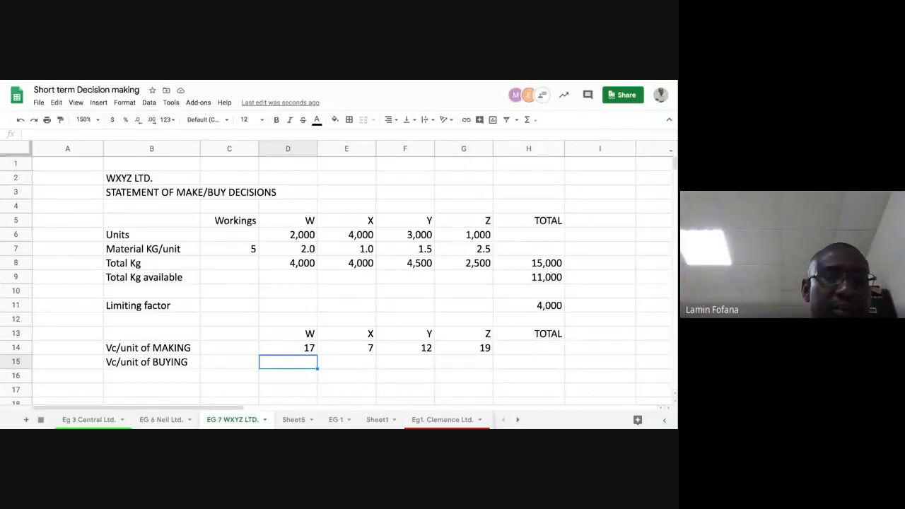
type("20")
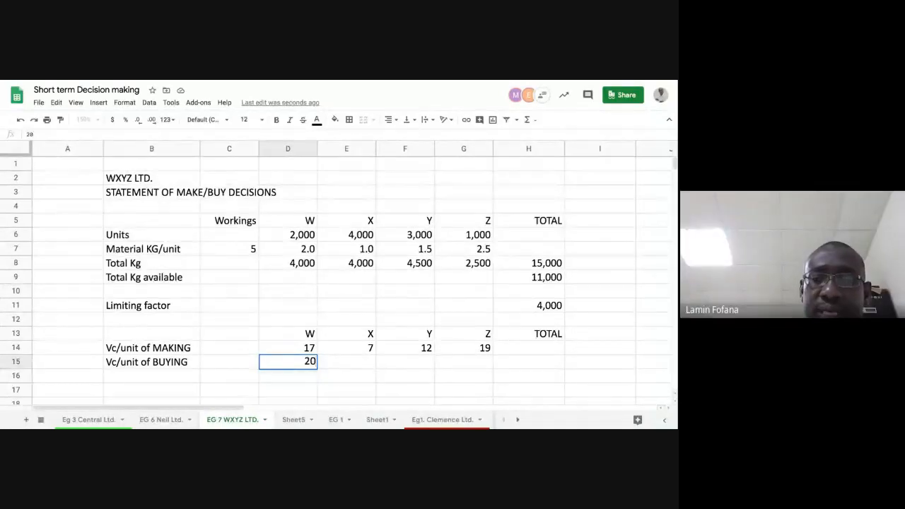
key("Tab")
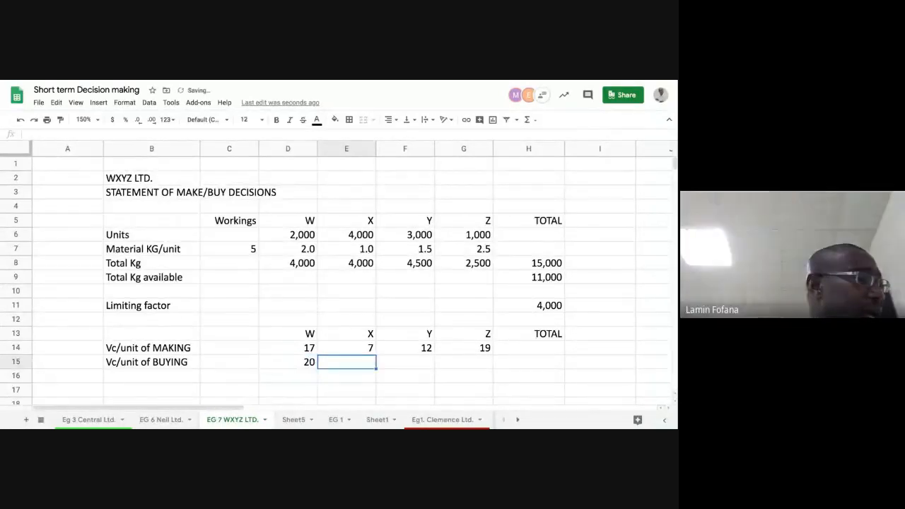
type("11")
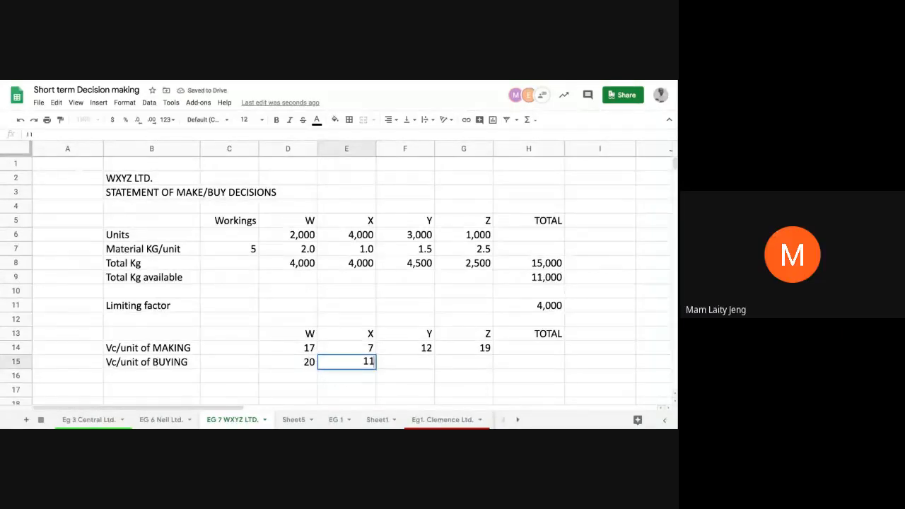
key("Tab")
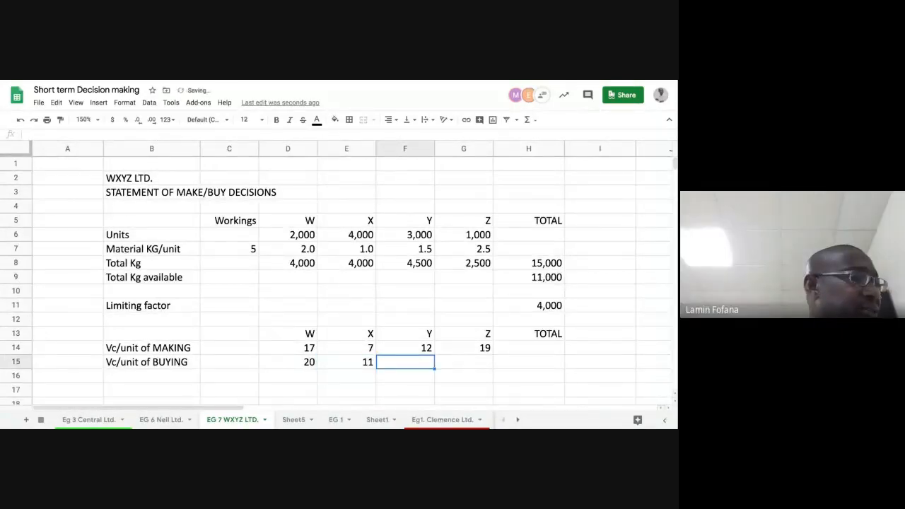
type("15")
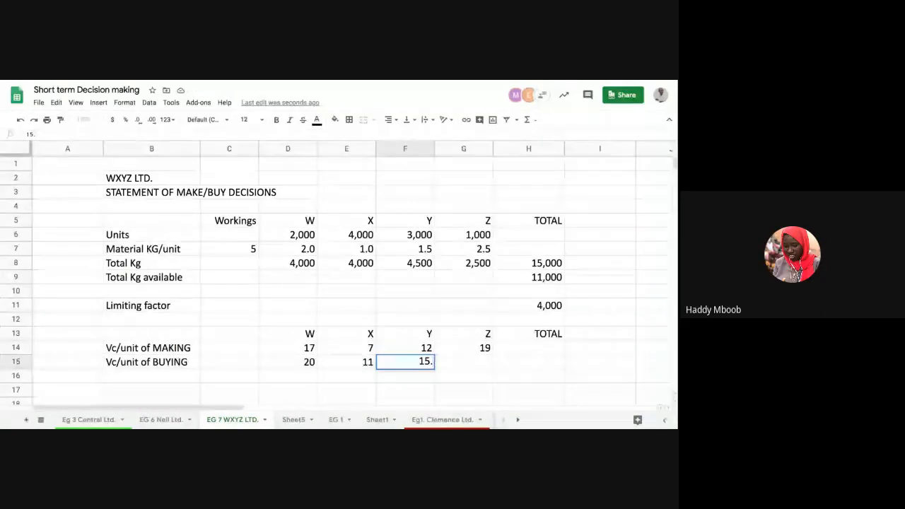
type(".75")
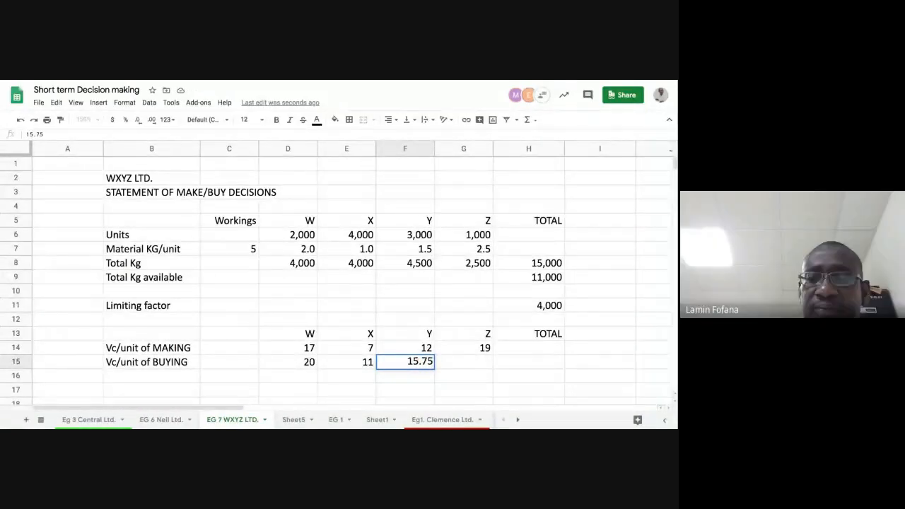
key("Return")
key("Up")
key("Right")
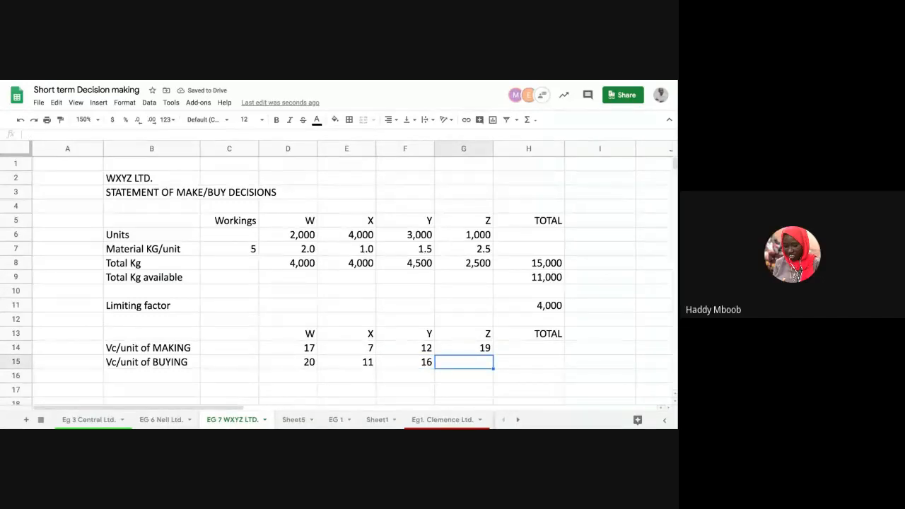
type("21")
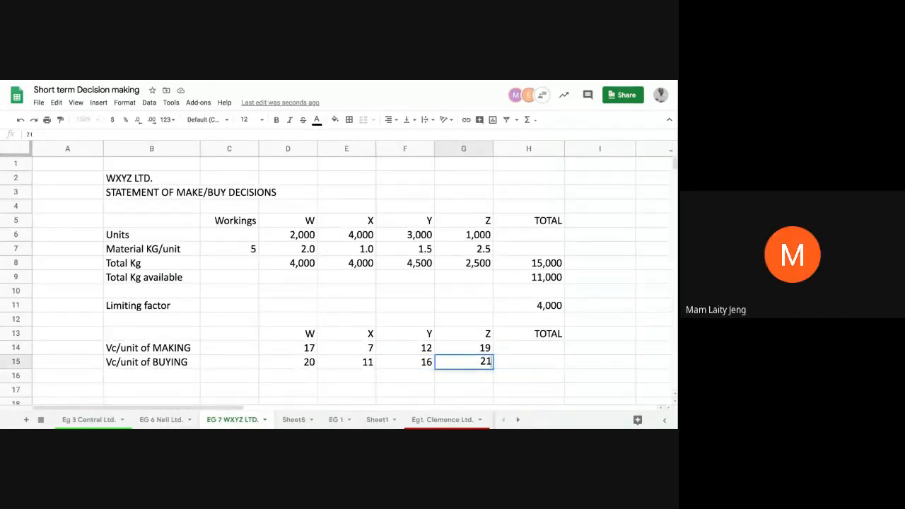
type(".5")
key("Return")
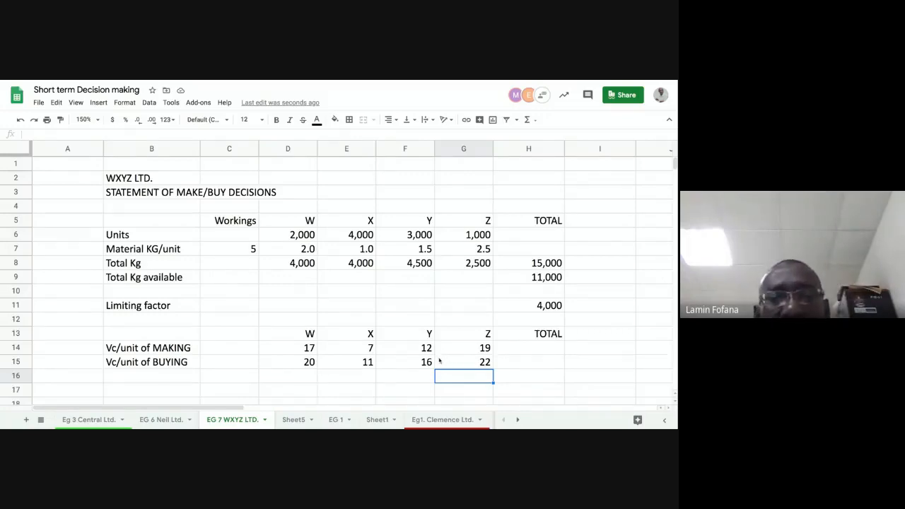
Copy the one-decimal format of the Material KG/unit figures in D7:G7 onto the making costs in D14:G14 with Paint format
scroll(439, 361, "down", 1)
scroll(327, 335, "down", 1)
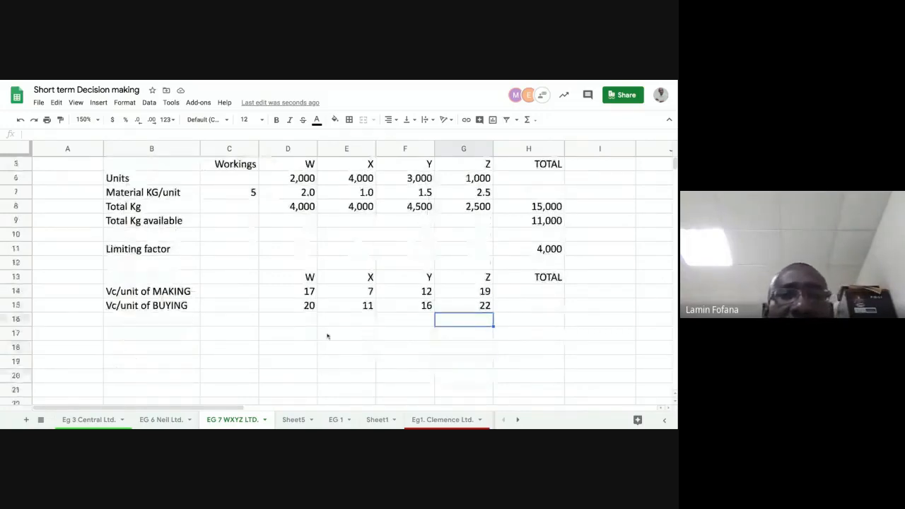
left_click(297, 293)
left_click(306, 195)
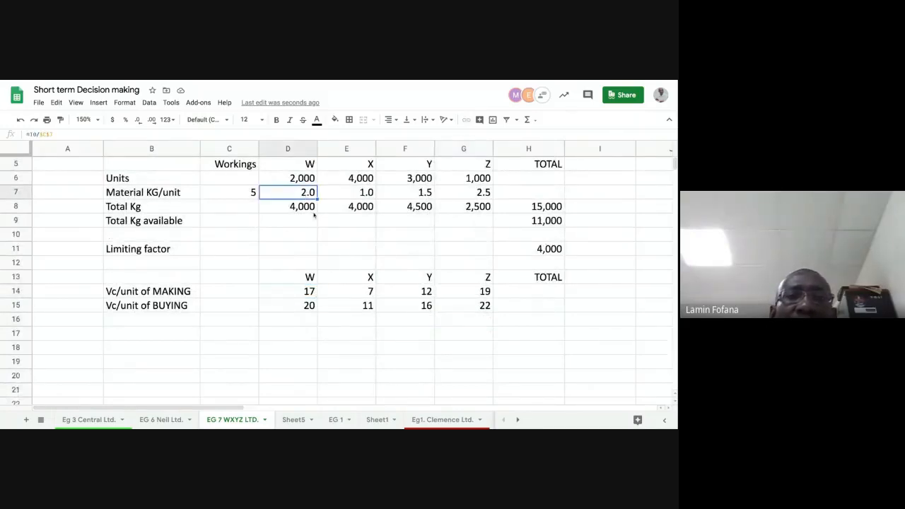
left_click(361, 193)
left_click(296, 193)
key("shift+Right")
left_click_drag(295, 192, 457, 193)
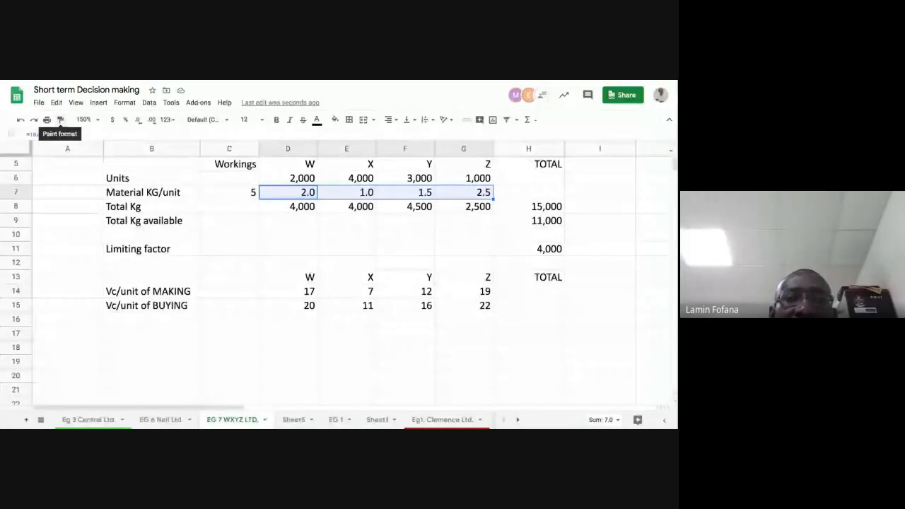
left_click(60, 119)
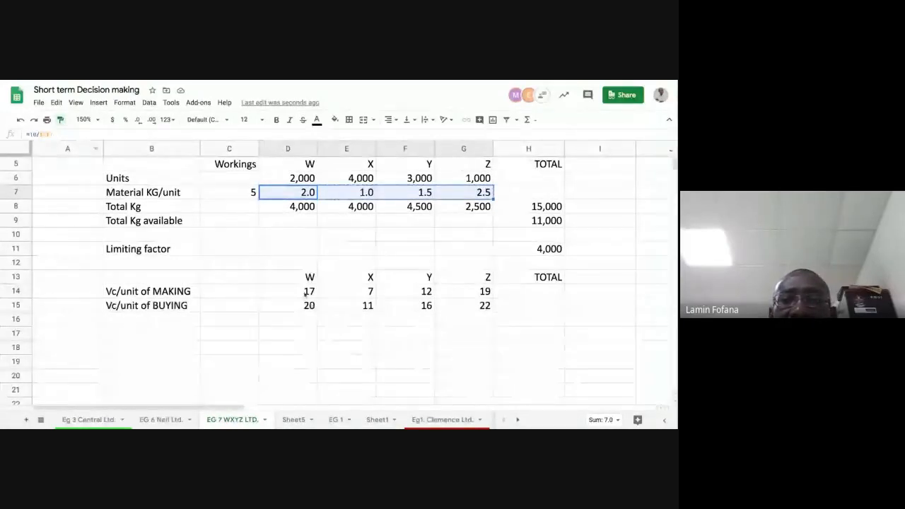
left_click_drag(480, 292, 306, 292)
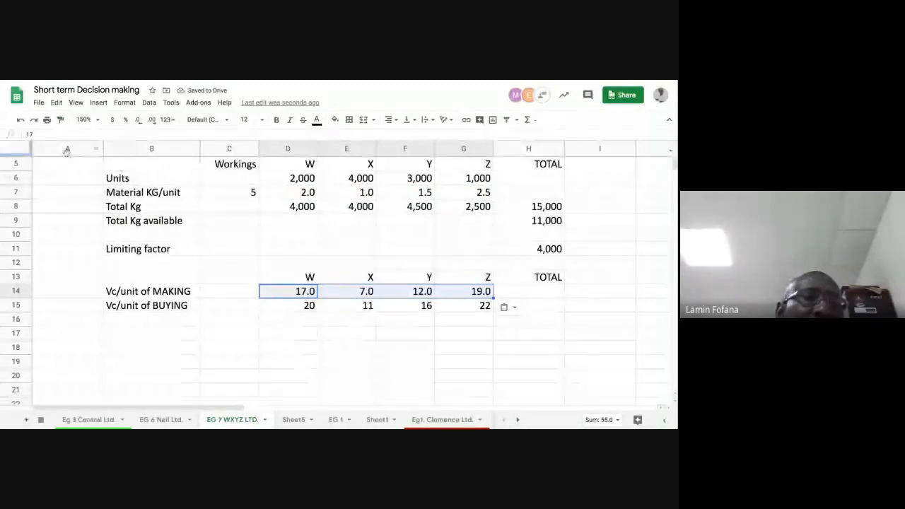
Copy the one-decimal format of the making costs in D14:G14 onto the buying costs in D15:G15 with Paint format
left_click(61, 120)
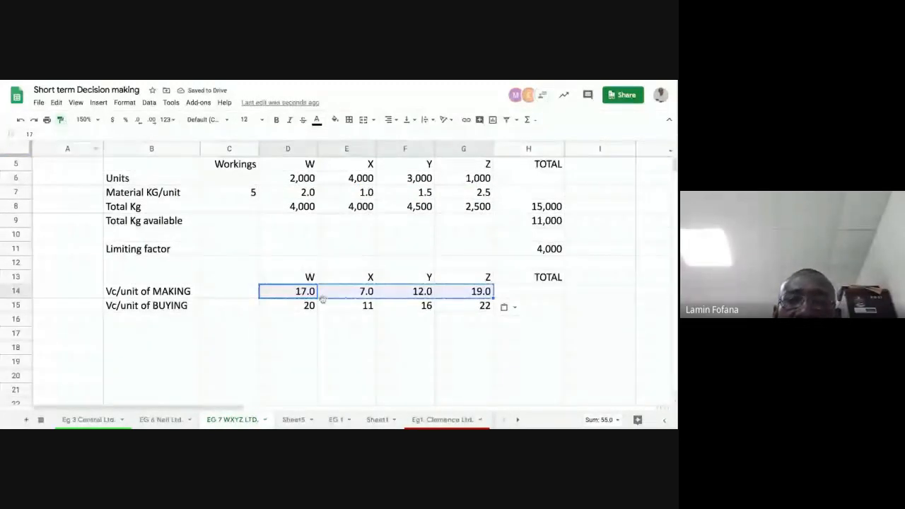
left_click(290, 305)
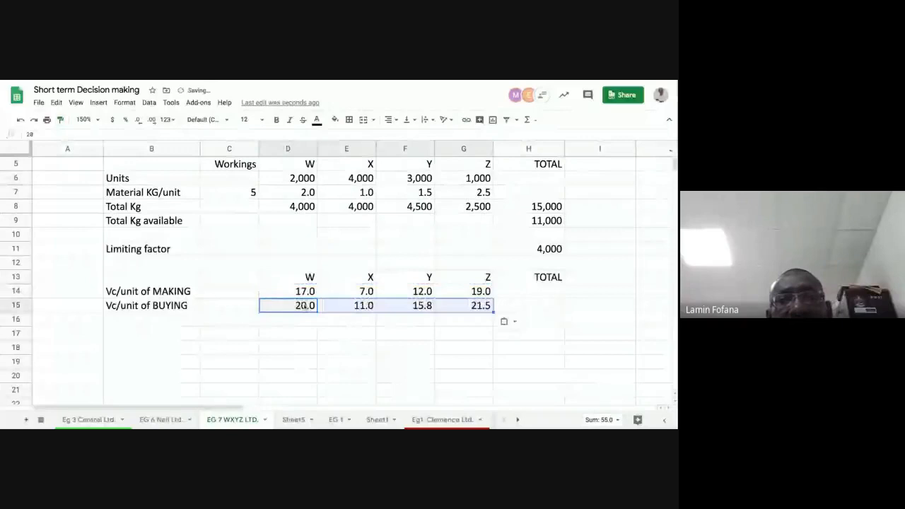
left_click(366, 345)
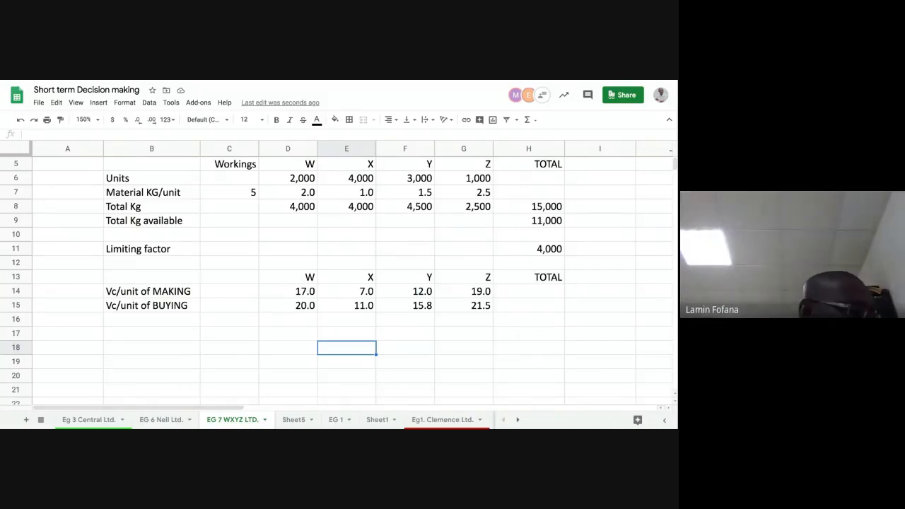
Increase the making and buying costs in D14:G15 to two decimal places
left_click(304, 294)
left_click_drag(304, 294, 454, 308)
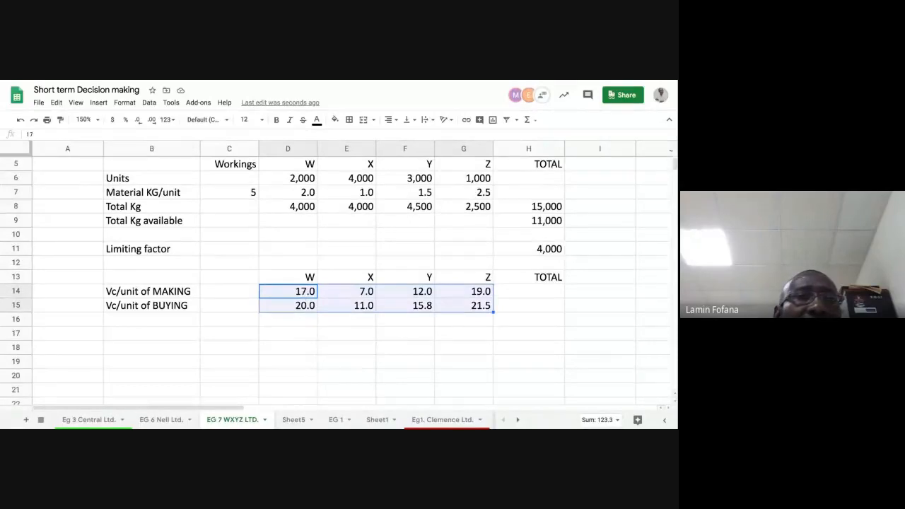
left_click(151, 120)
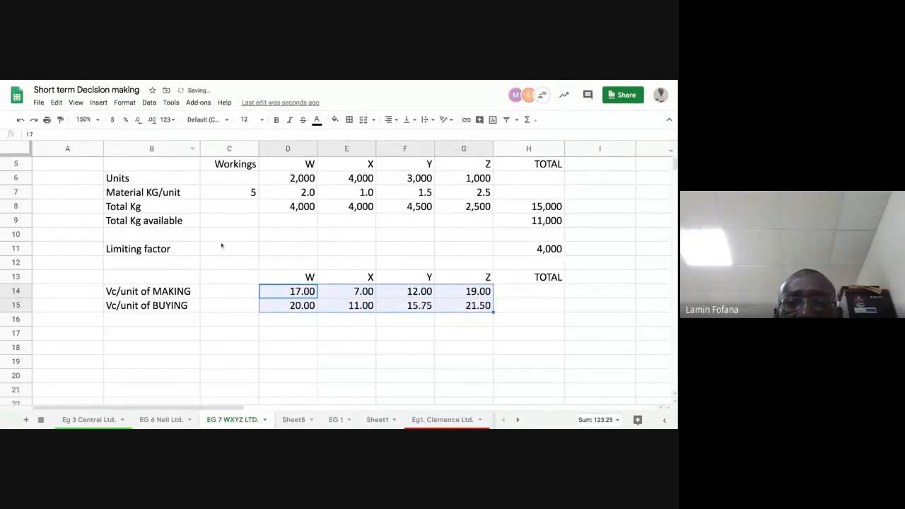
left_click(325, 333)
Compare the variable costs per unit of making and buying for products W, X, Y and Z
left_click(302, 304)
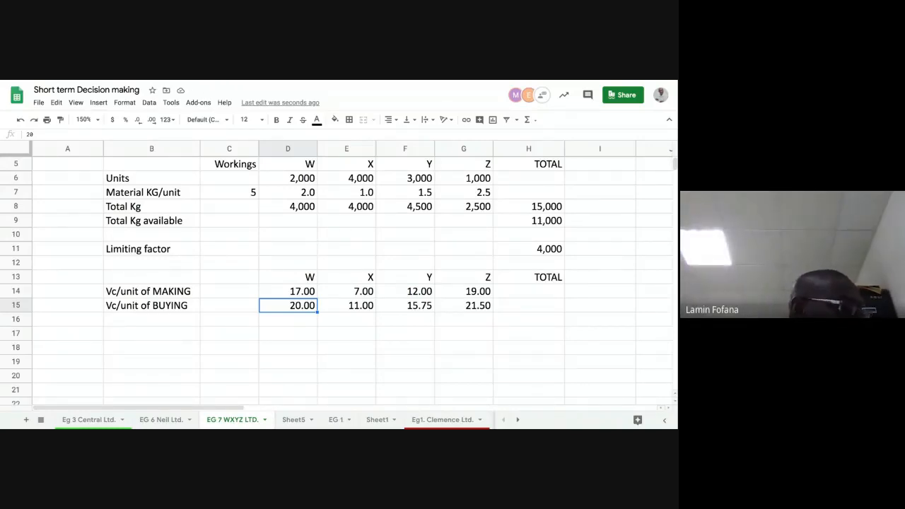
left_click(298, 322)
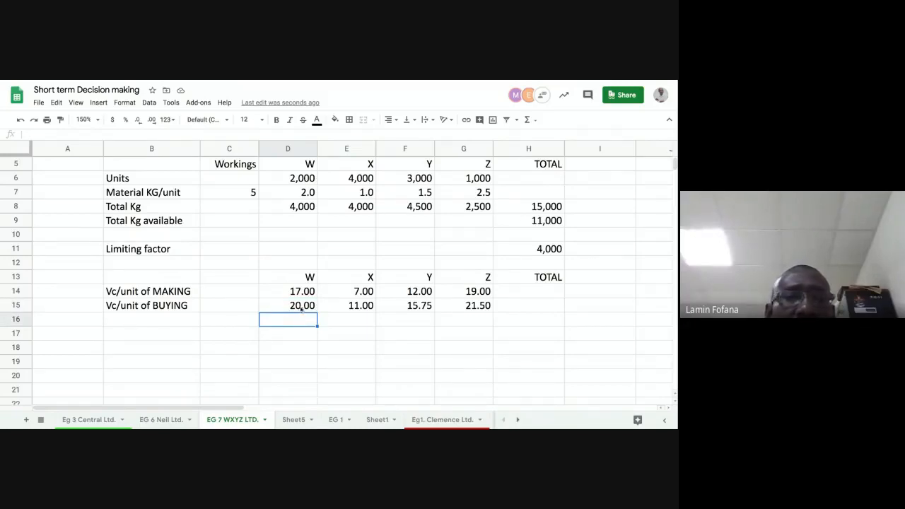
left_click(302, 308)
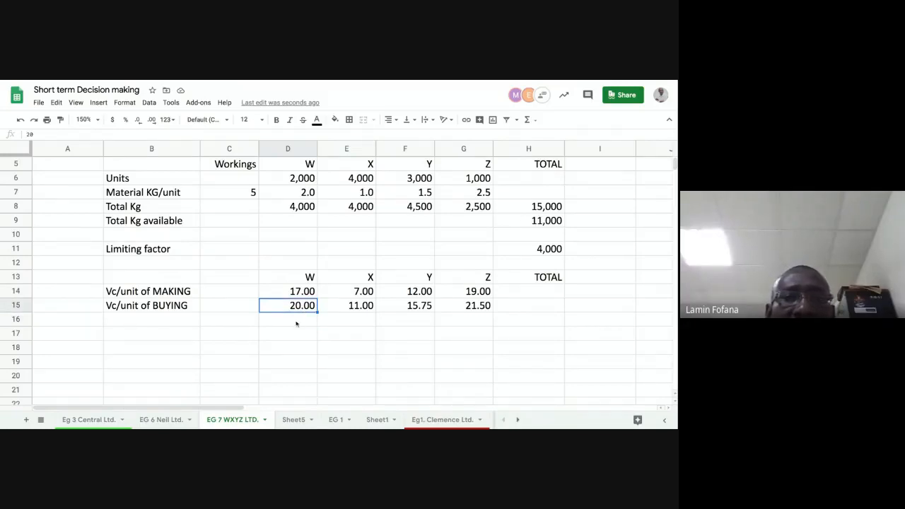
left_click(301, 292)
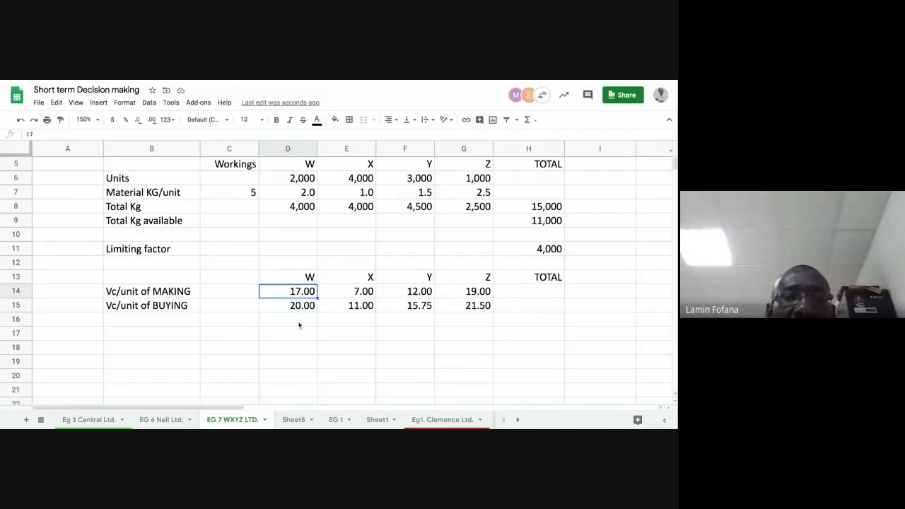
left_click(346, 294)
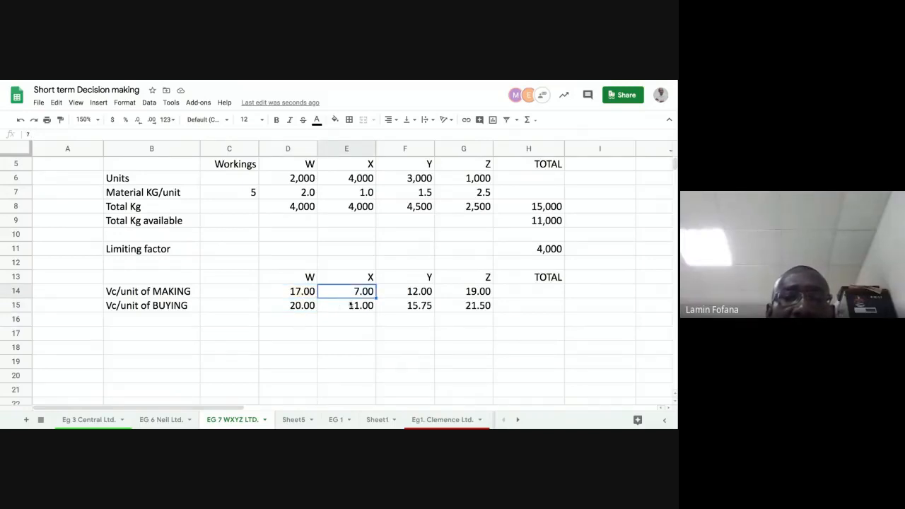
left_click(400, 297)
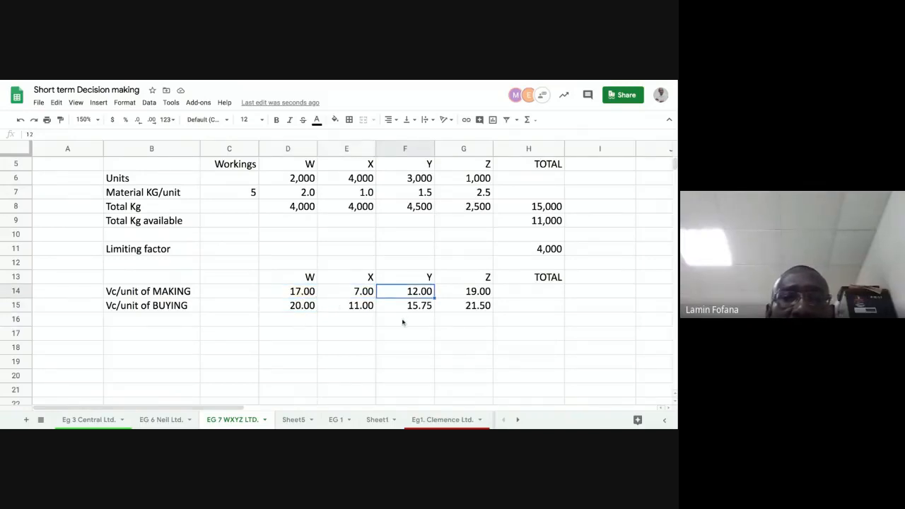
left_click(465, 297)
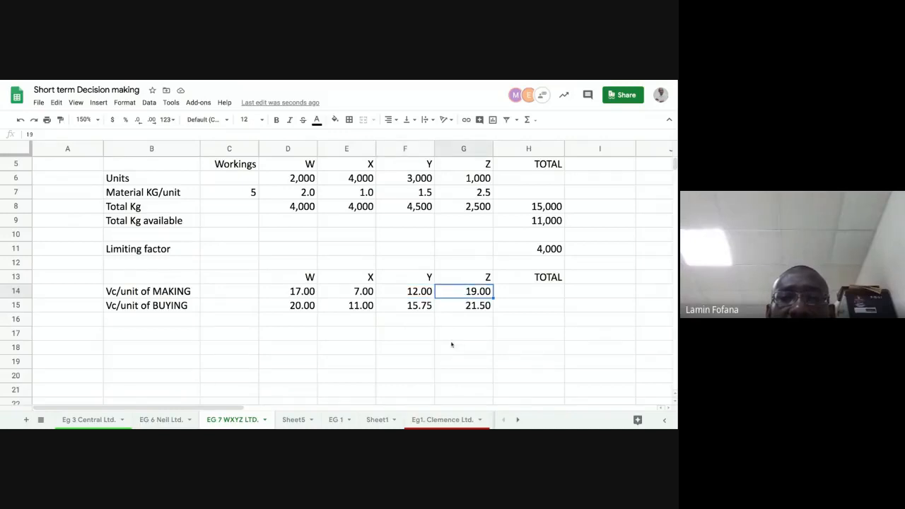
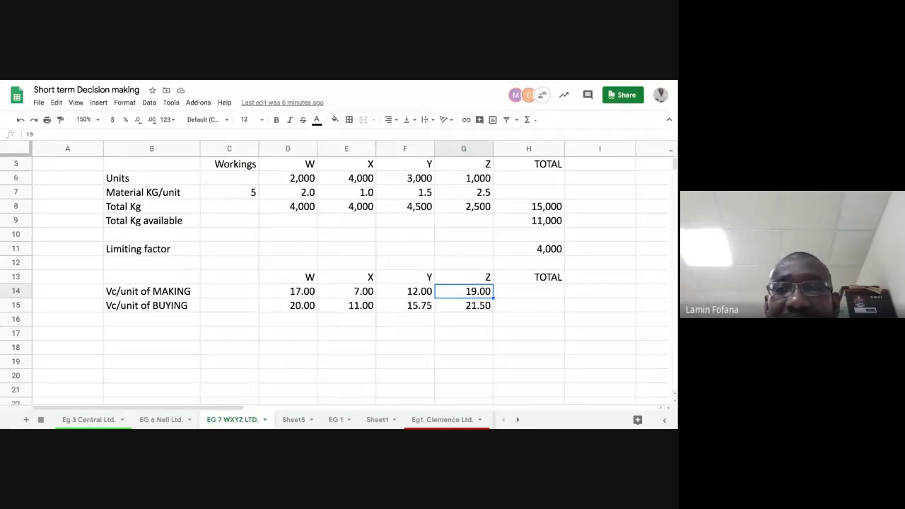
Enter the label "Extra cost of buying" in B16, below the "Vc/unit of BUYING" row
left_click(167, 320)
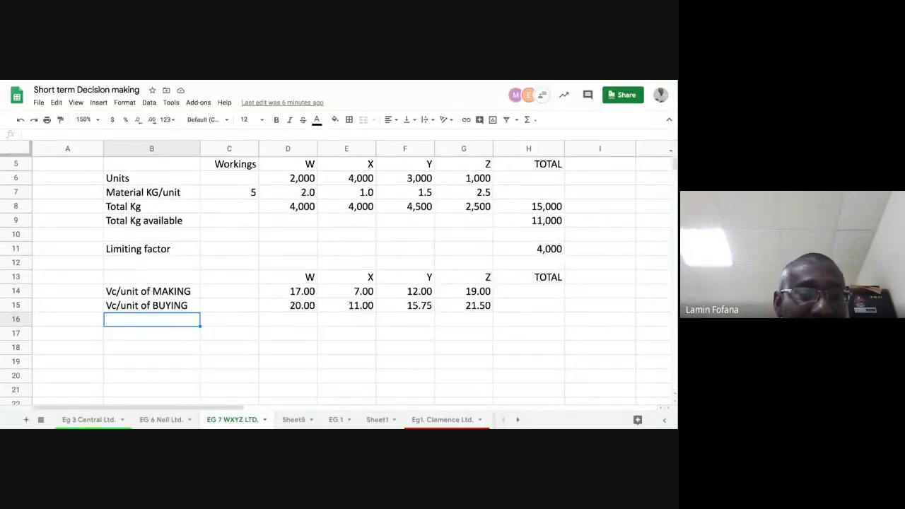
type("Extra")
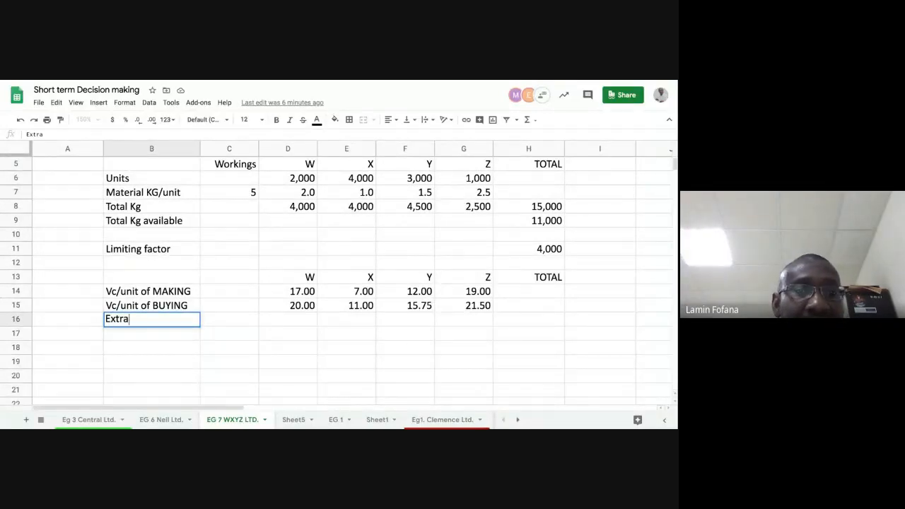
type(" co")
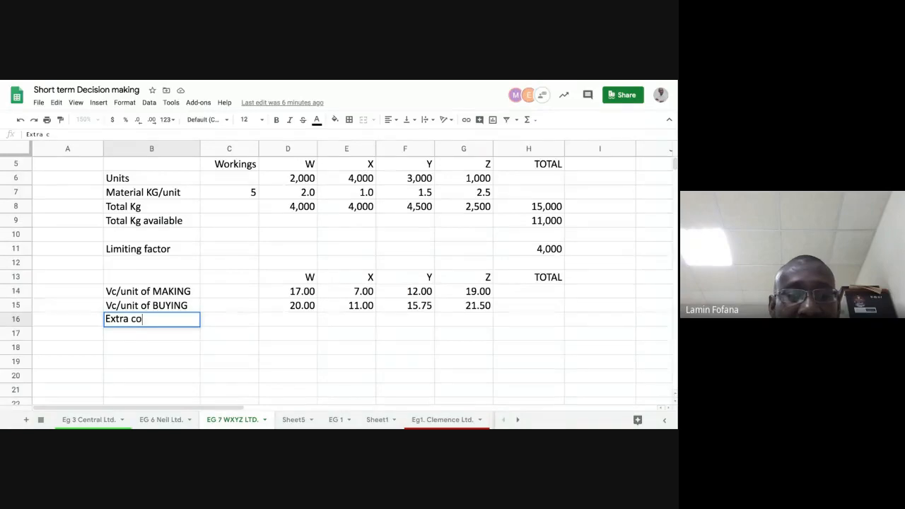
type("st ")
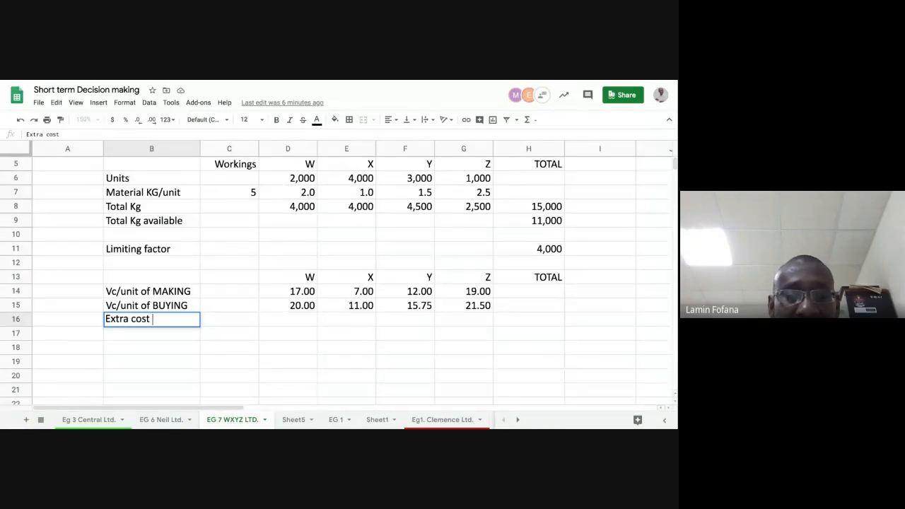
type("of bu")
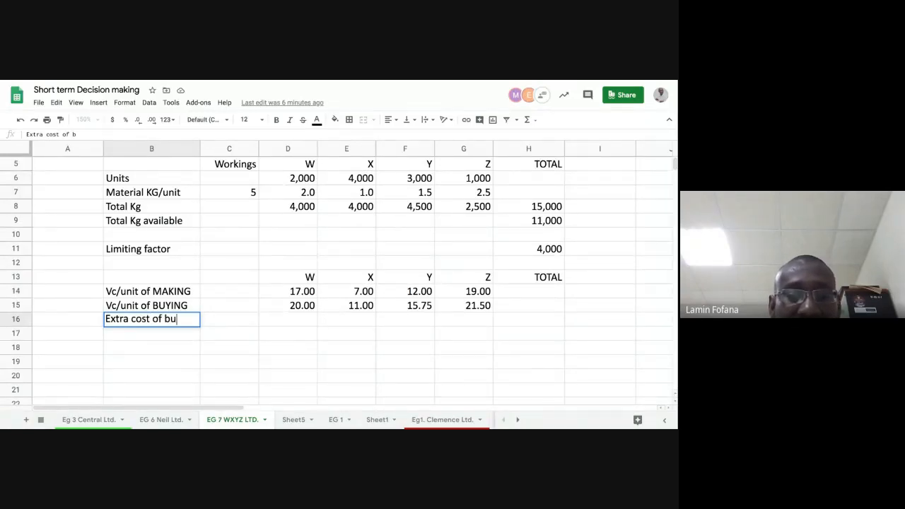
type("ying")
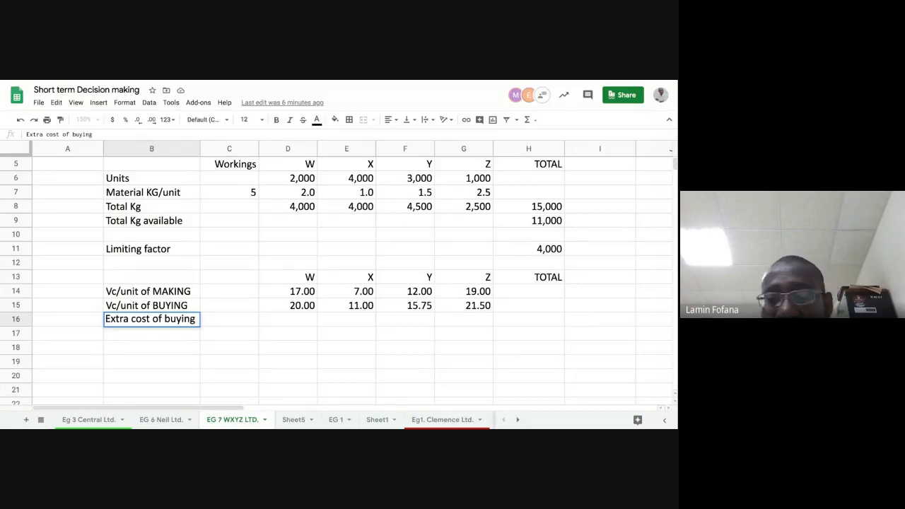
key("Tab")
key("Tab")
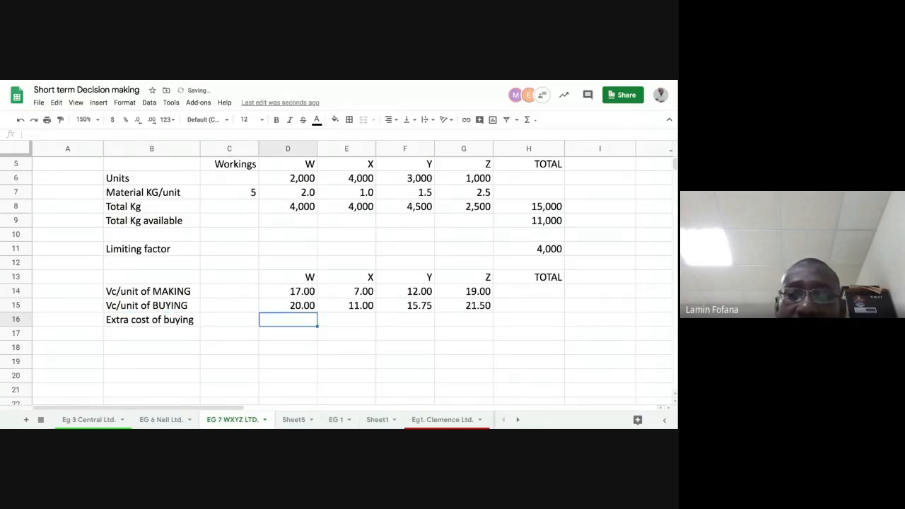
Calculate W's extra cost of buying in D16 with =D15-D14 and fill the formula across to G16
type("=")
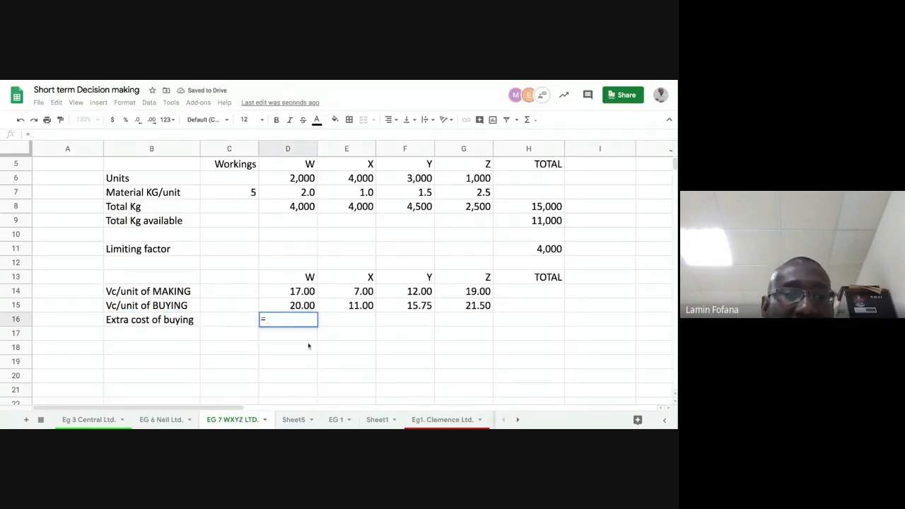
left_click(293, 305)
type("-")
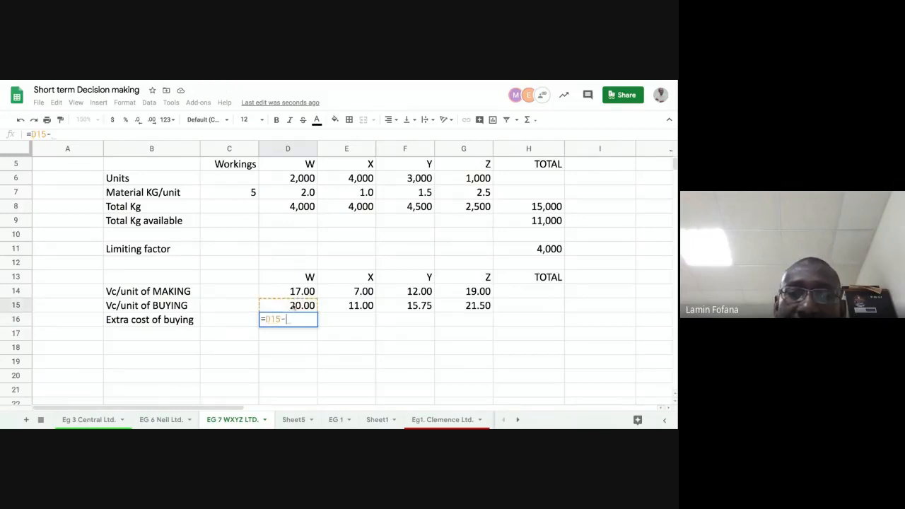
left_click(292, 291)
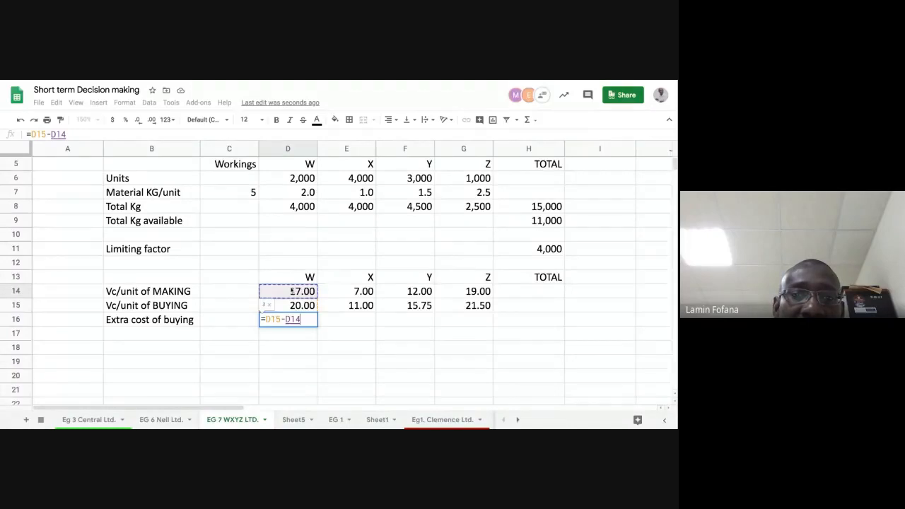
key("Return")
left_click(296, 319)
left_click_drag(317, 326, 459, 339)
left_click(459, 342)
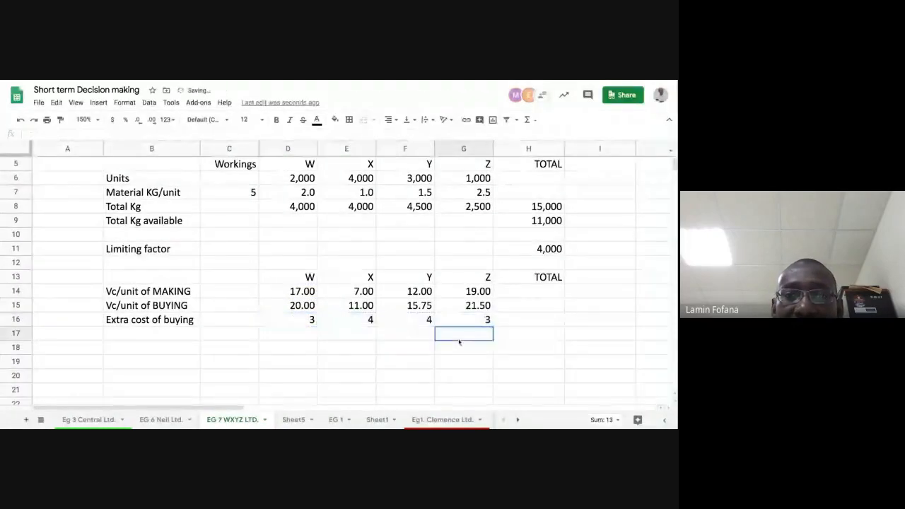
Copy the two-decimal format of the buying costs in D15:G15 onto the extra costs in D16:G16 with Paint format
left_click(299, 305)
key("shift+Right")
key("shift+Right")
key("shift+Right")
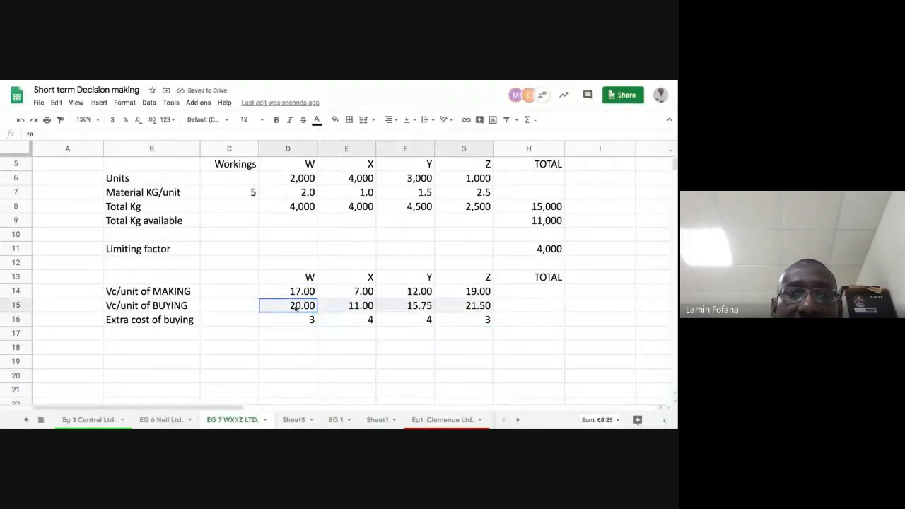
left_click(60, 119)
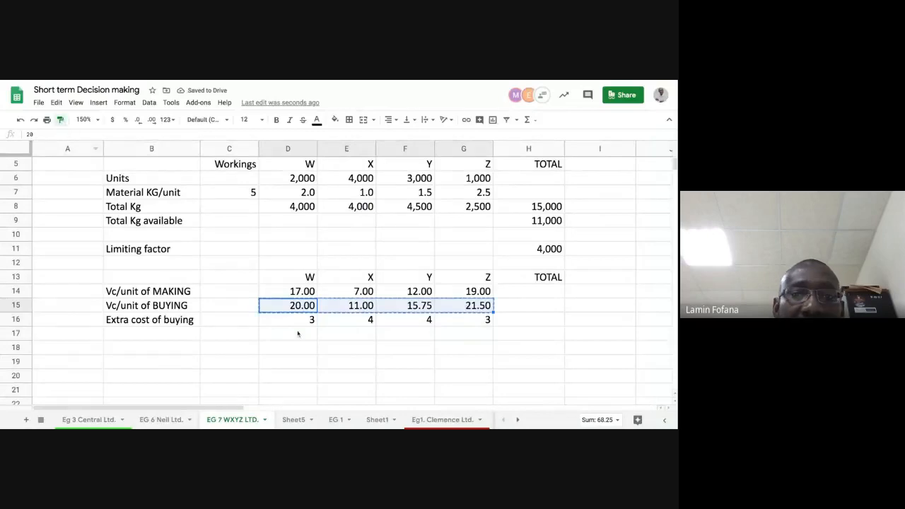
left_click_drag(298, 322, 487, 321)
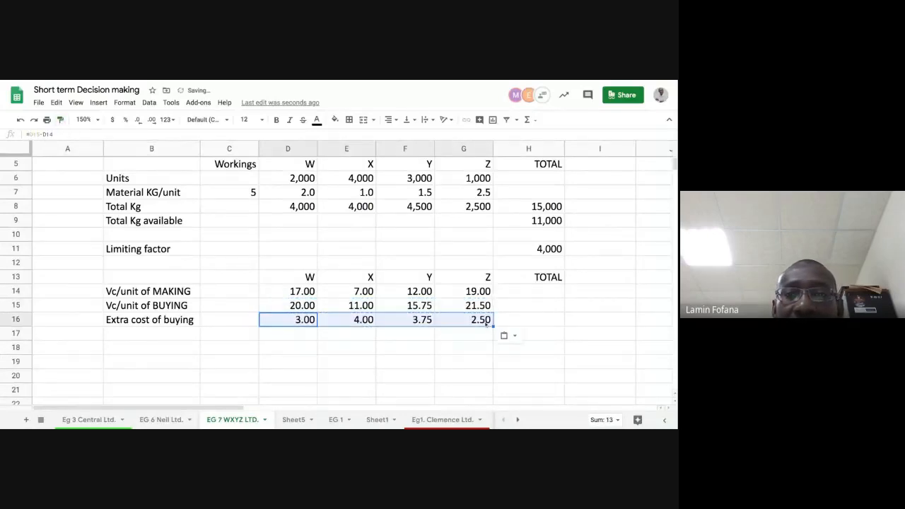
left_click(477, 338)
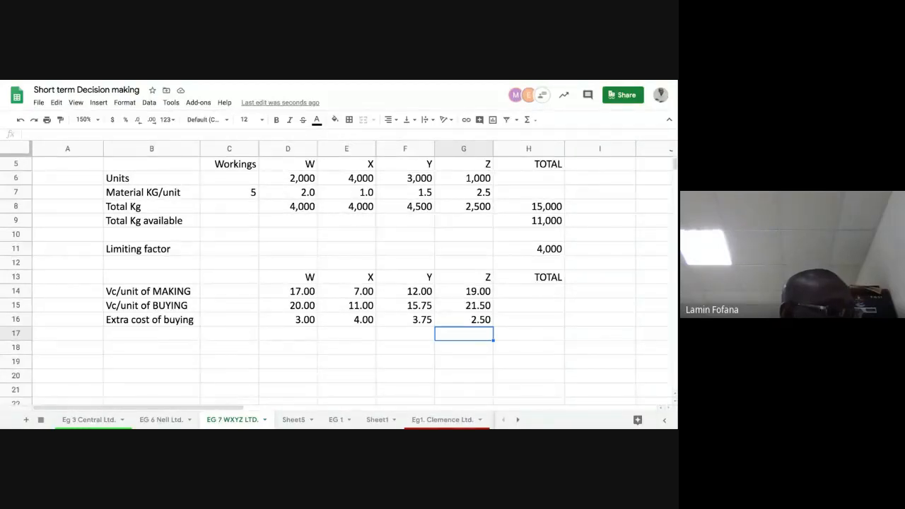
Bring the "Material KG/unit" label into B18 with a formula that references B7
left_click(464, 348)
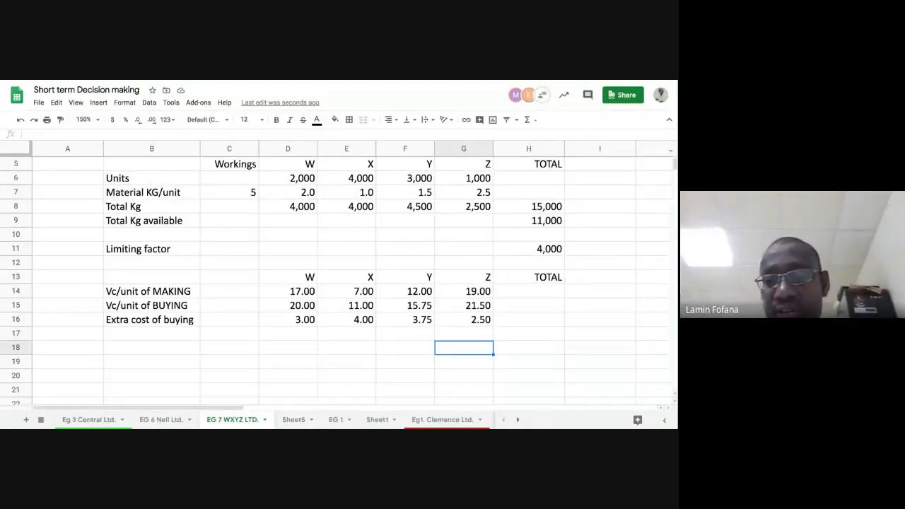
key("Left")
key("Left")
key("Left")
key("Left")
key("Left")
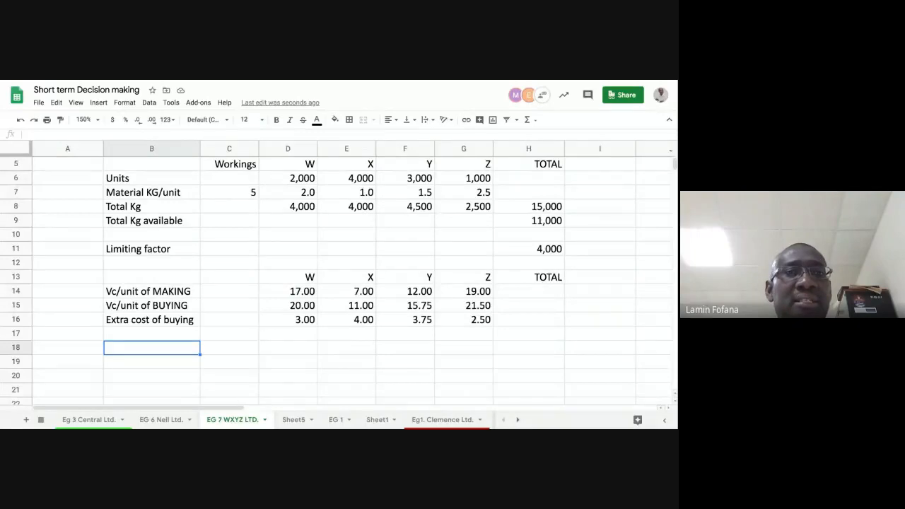
type("=")
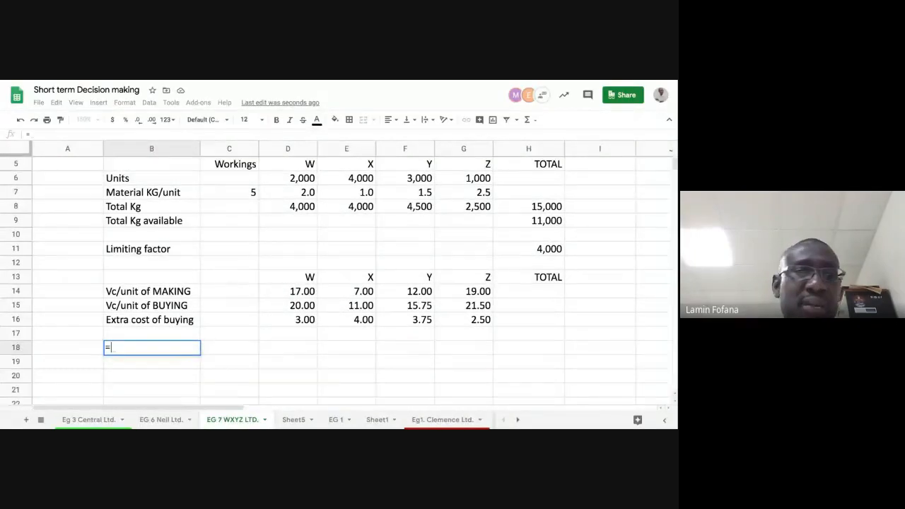
left_click(166, 196)
key("Return")
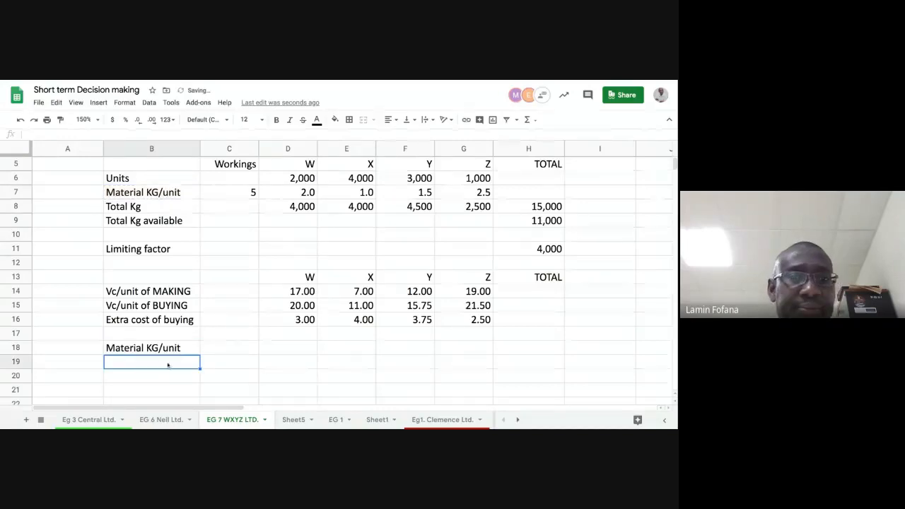
Fill the B18 reference across row 18 to cover products W to Z, and clear the Workings value in C18
left_click(170, 349)
left_click_drag(200, 355, 564, 355)
left_click(480, 366)
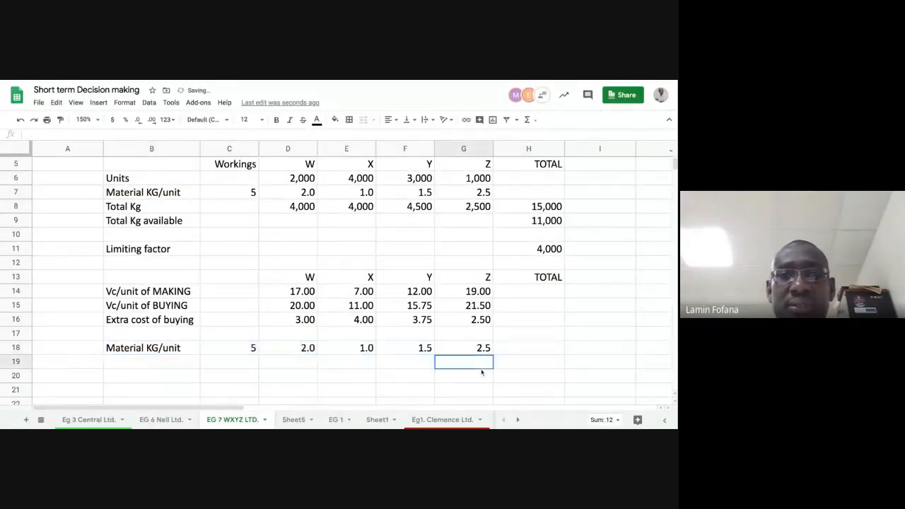
left_click(253, 348)
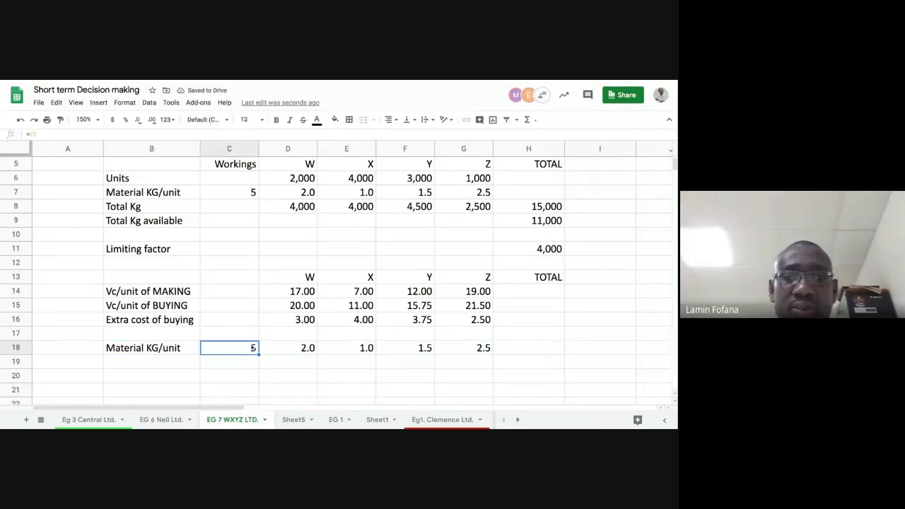
key("Delete")
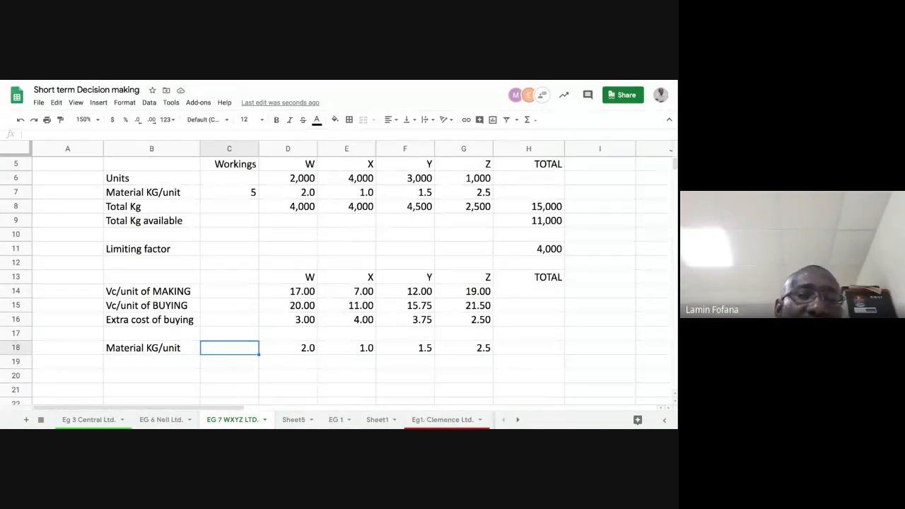
Copy the "Extra cost of buying" label from B16 into B19, below Material KG/unit
left_click(171, 350)
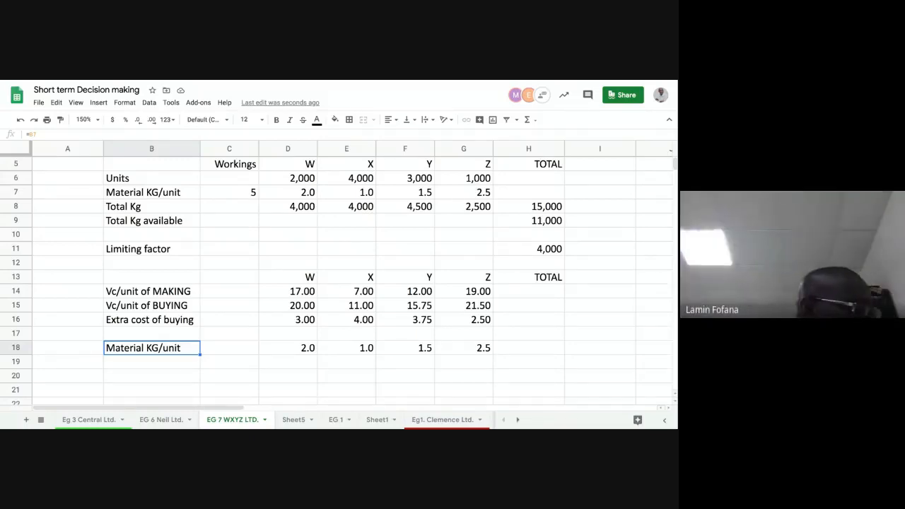
left_click(161, 362)
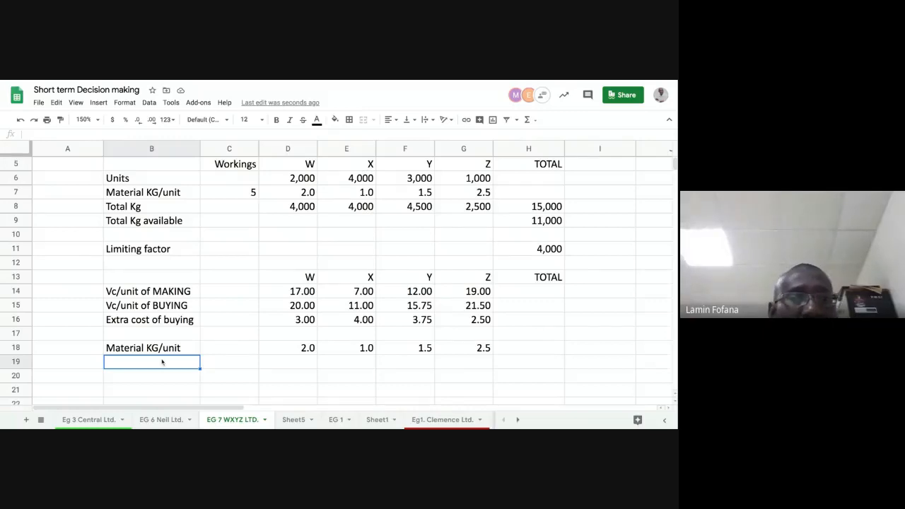
left_click(164, 319)
right_click(165, 319)
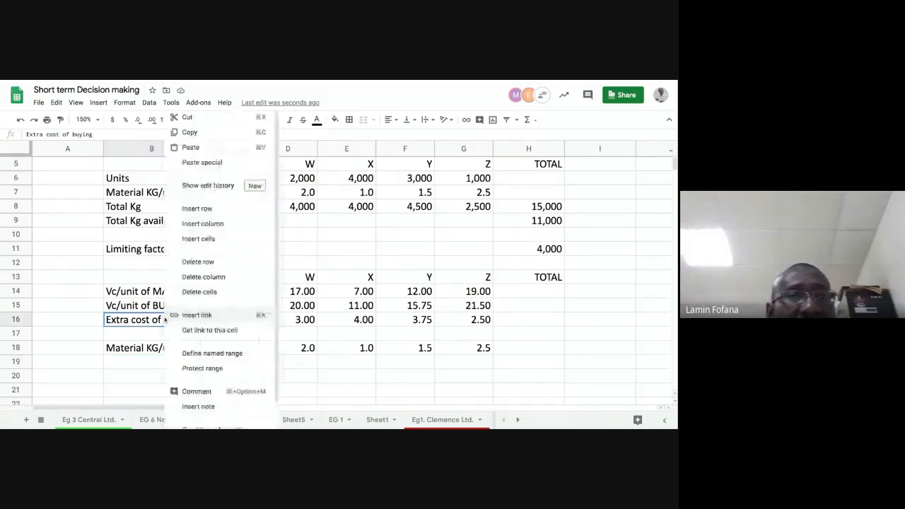
left_click(119, 362)
left_click(119, 361)
right_click(119, 361)
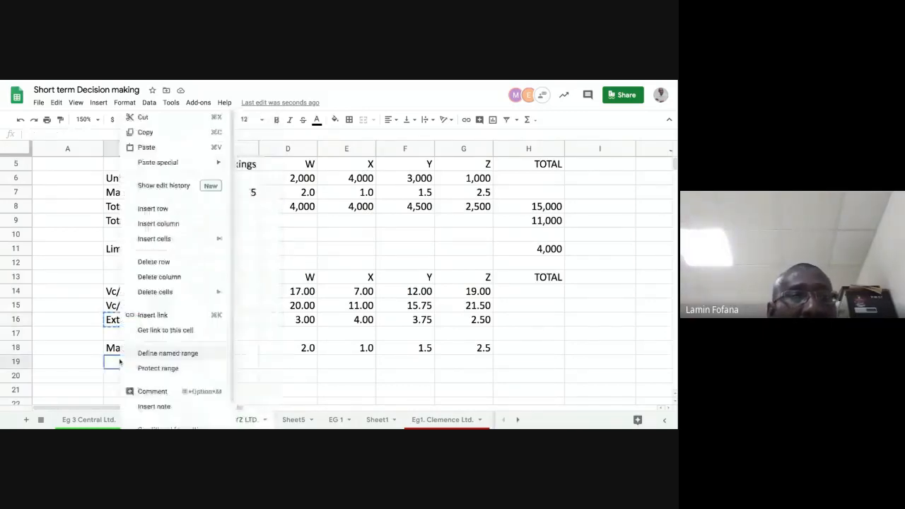
left_click(146, 147)
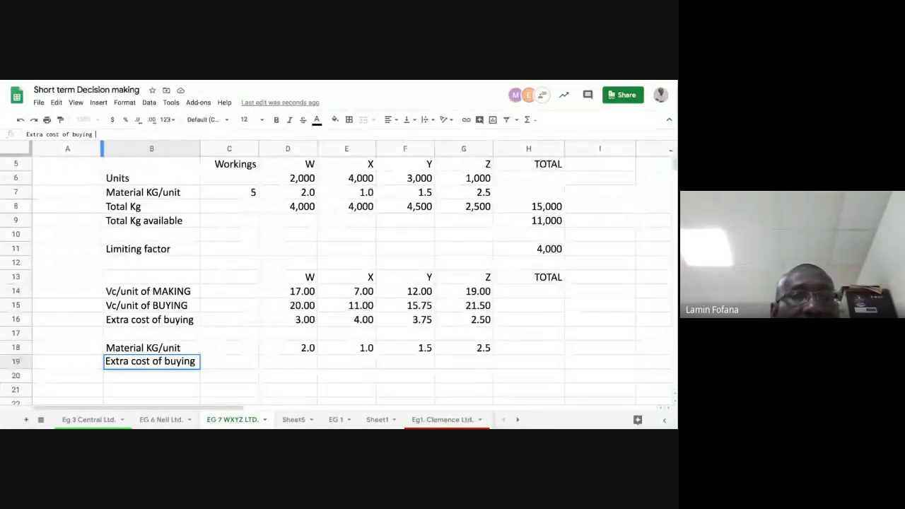
Extend the B19 label to "Extra cost of buying per Kg" and widen column B to fit it
type("per")
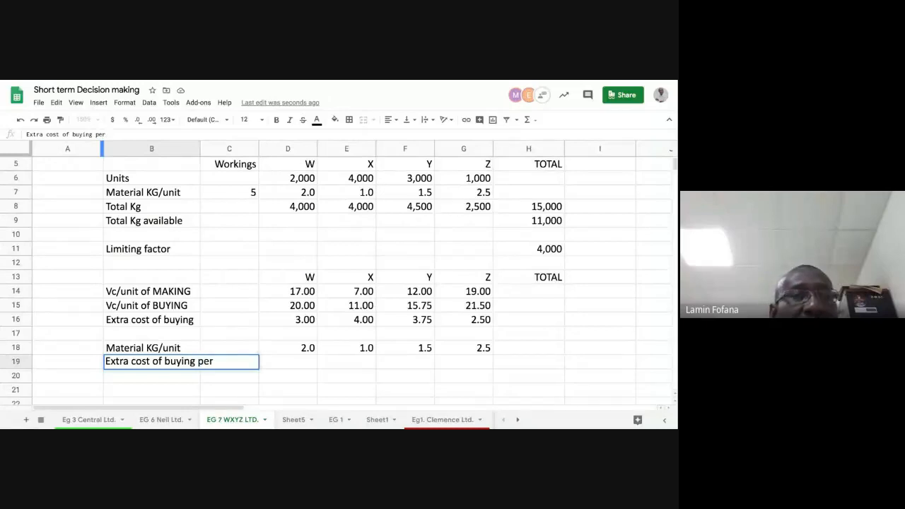
type(" Kg")
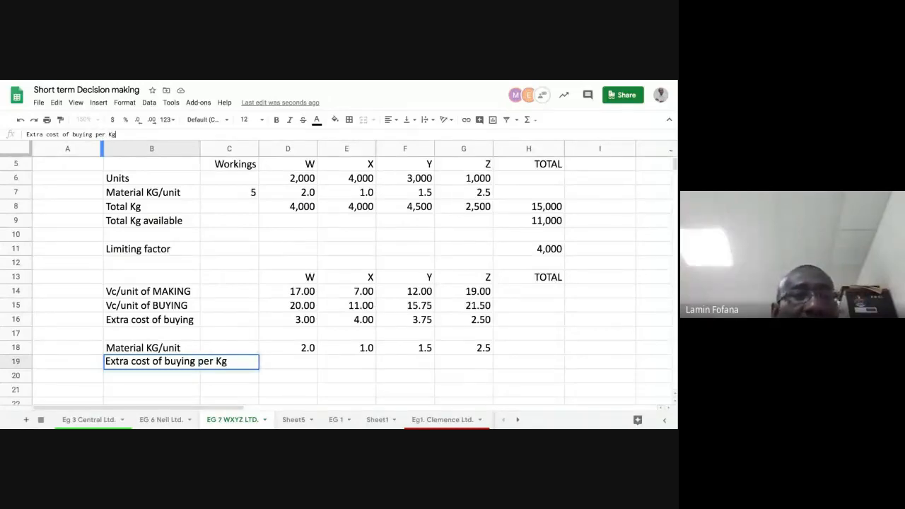
key("Return")
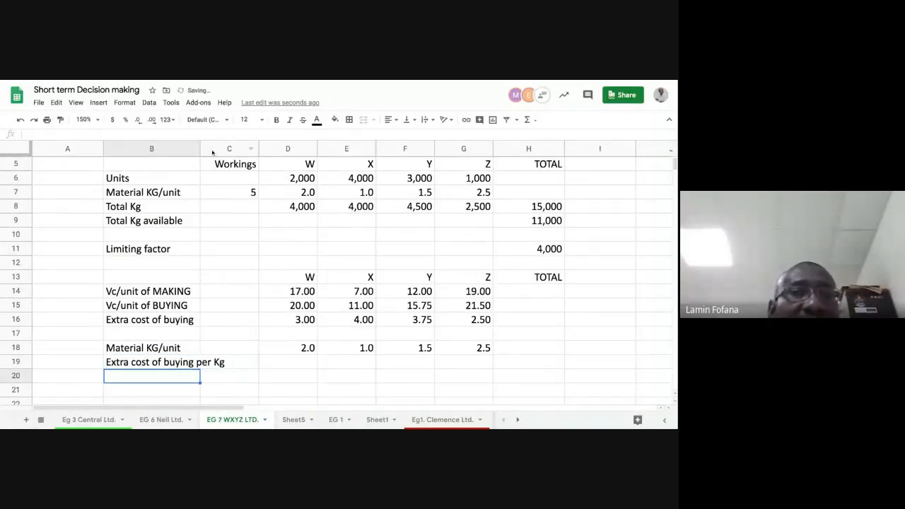
left_click_drag(200, 148, 227, 148)
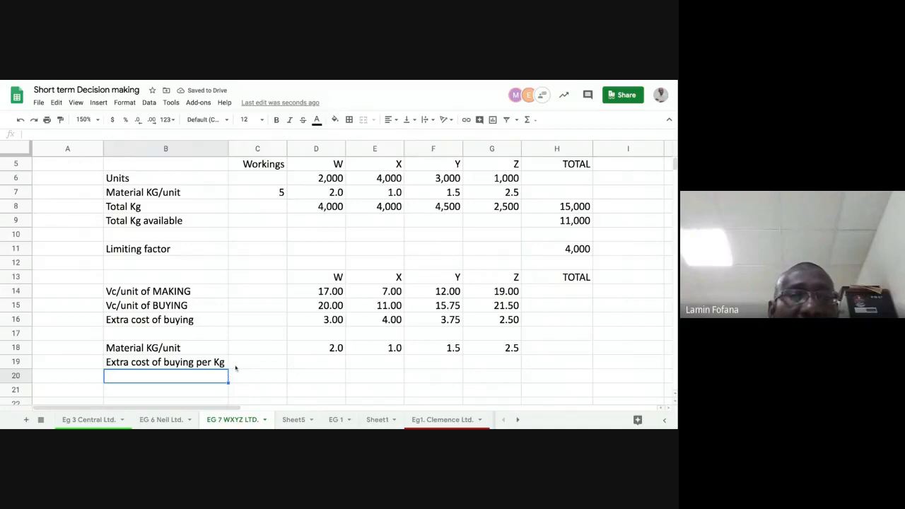
Calculate W's extra cost of buying per Kg in D19 with the formula =D16/D18
left_click(322, 363)
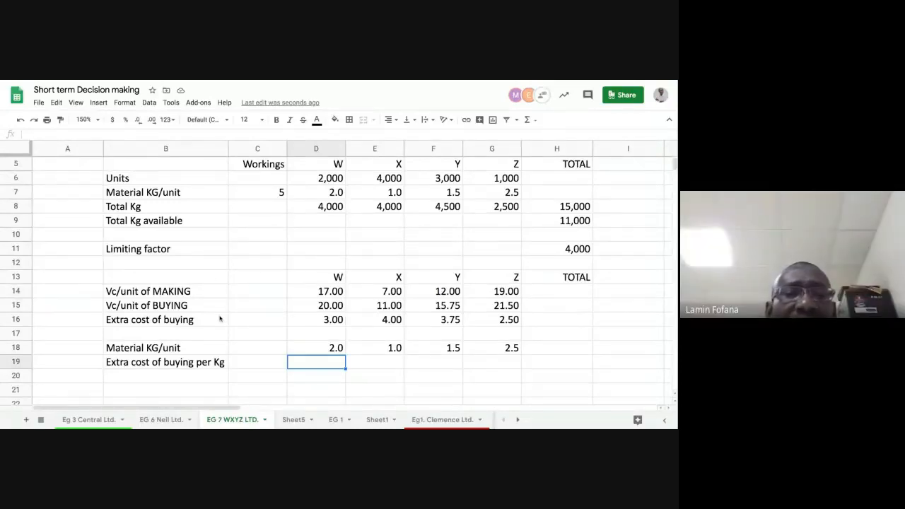
left_click(313, 323)
left_click(309, 349)
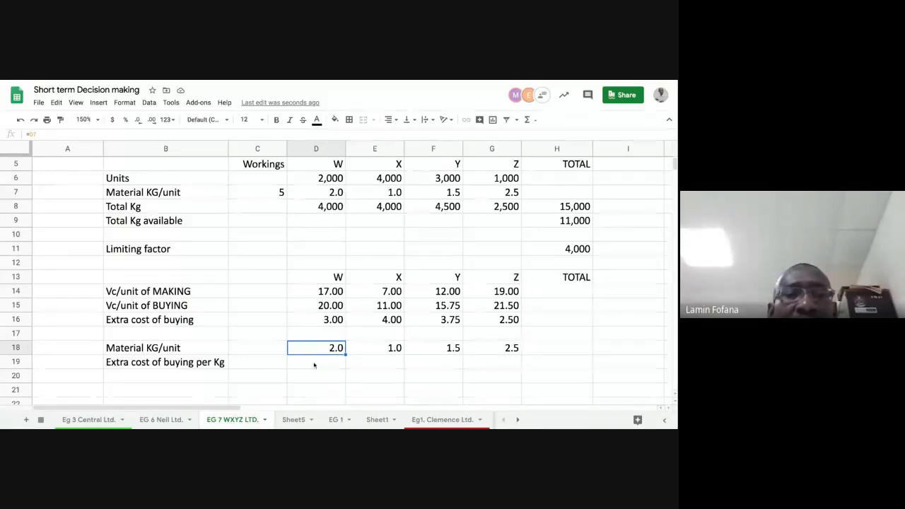
left_click(314, 363)
type("=")
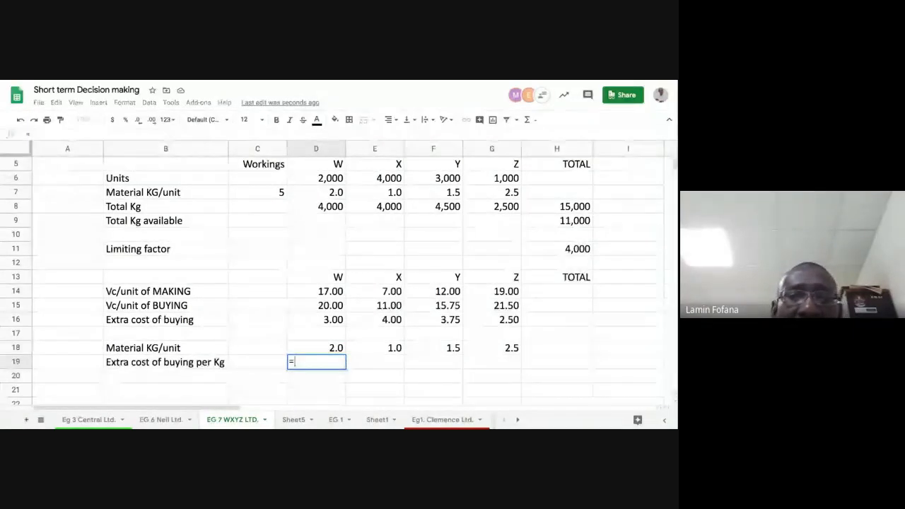
left_click(331, 320)
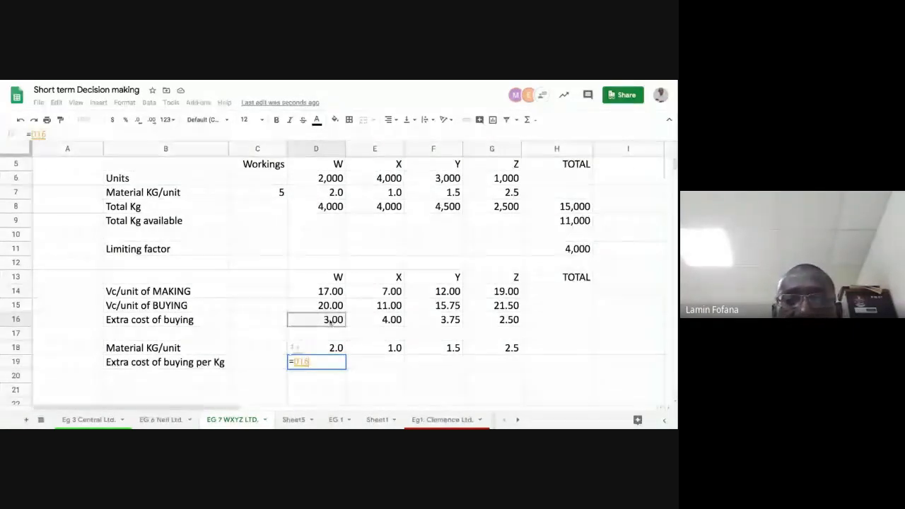
type("/")
left_click(327, 349)
key("Return")
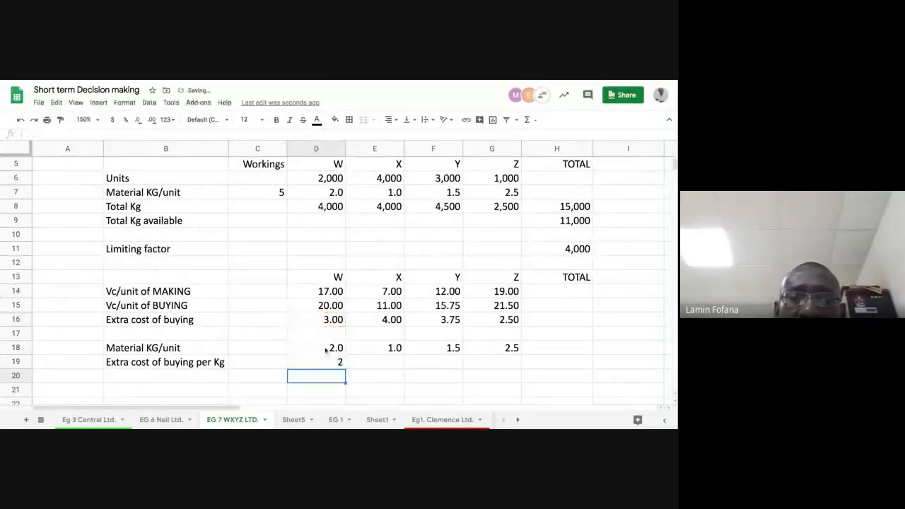
Fill the D19 formula across to G19 to cover products X, Y and Z
left_click(338, 364)
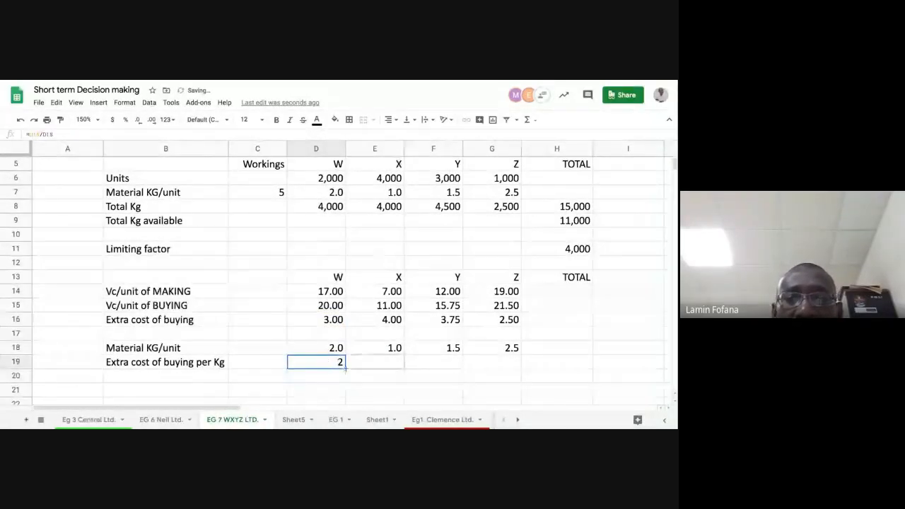
left_click_drag(346, 368, 520, 369)
left_click(491, 388)
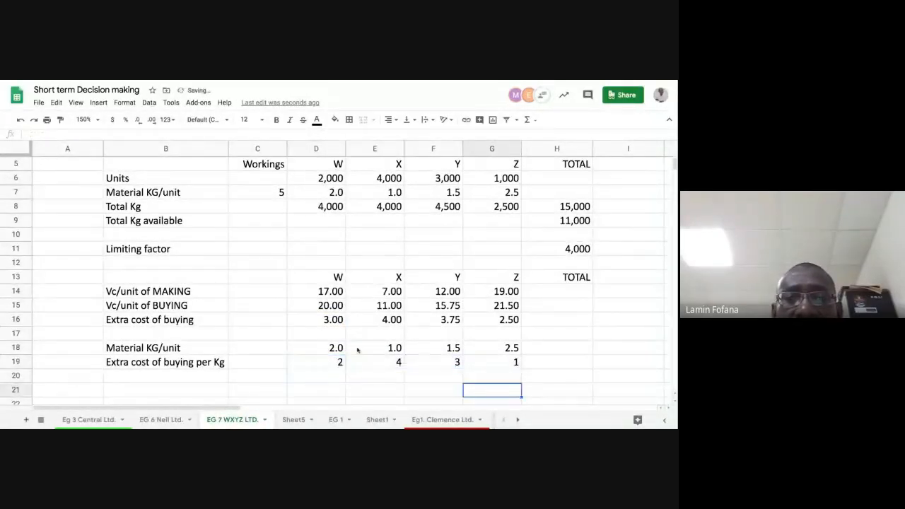
Copy the one-decimal format of D18:G18 onto the extra costs per Kg in D19:G19 with Paint format
left_click(332, 349)
left_click_drag(332, 349, 513, 348)
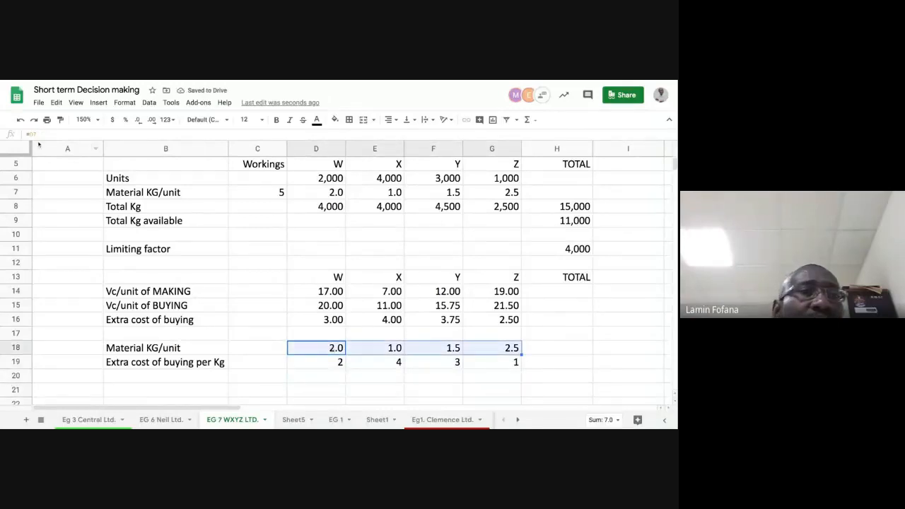
left_click(60, 119)
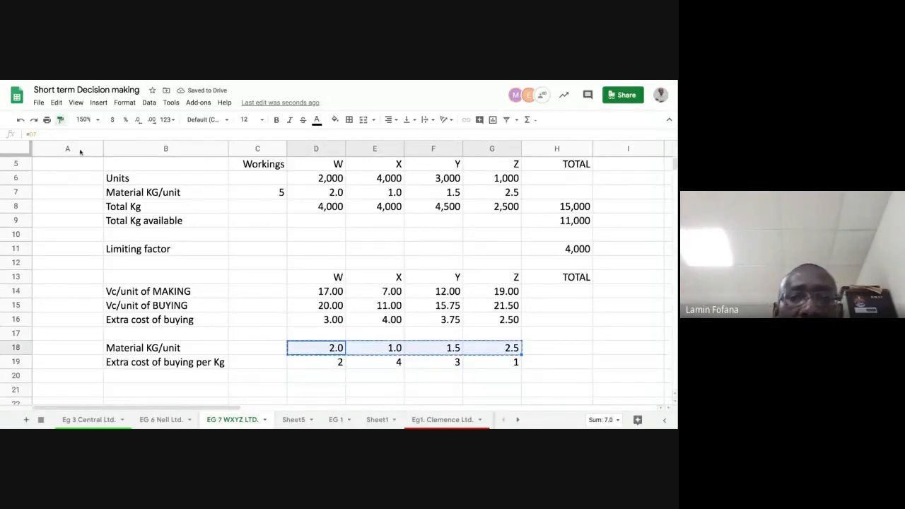
left_click(314, 365)
left_click(489, 390)
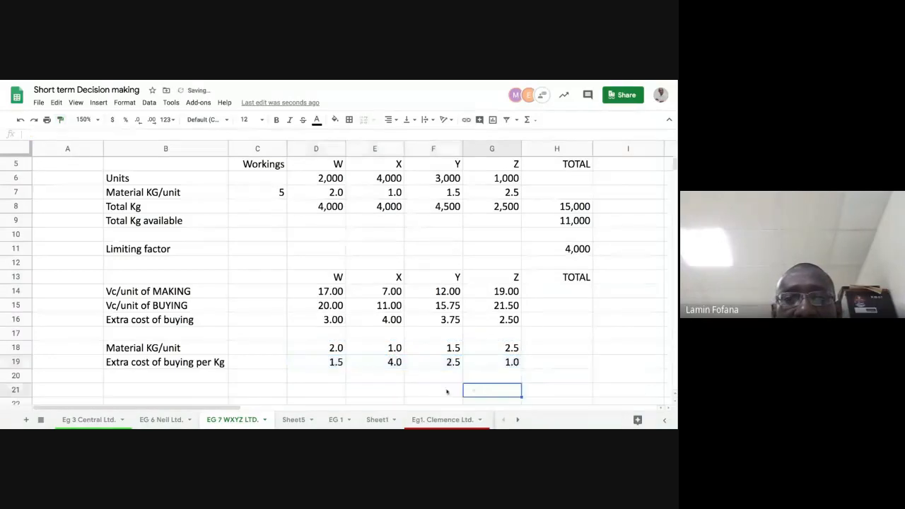
left_click(333, 365)
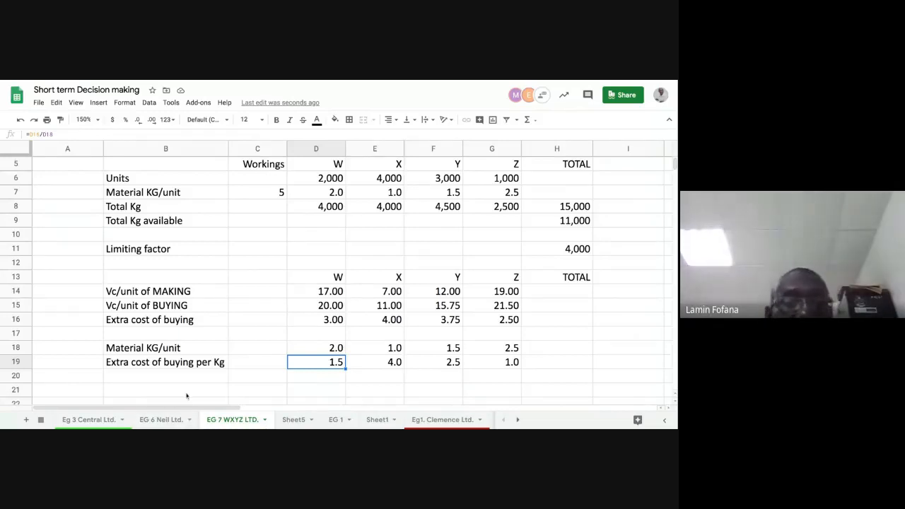
Add the row label "Ranking" in B20, below Extra cost of buying per Kg
left_click(170, 377)
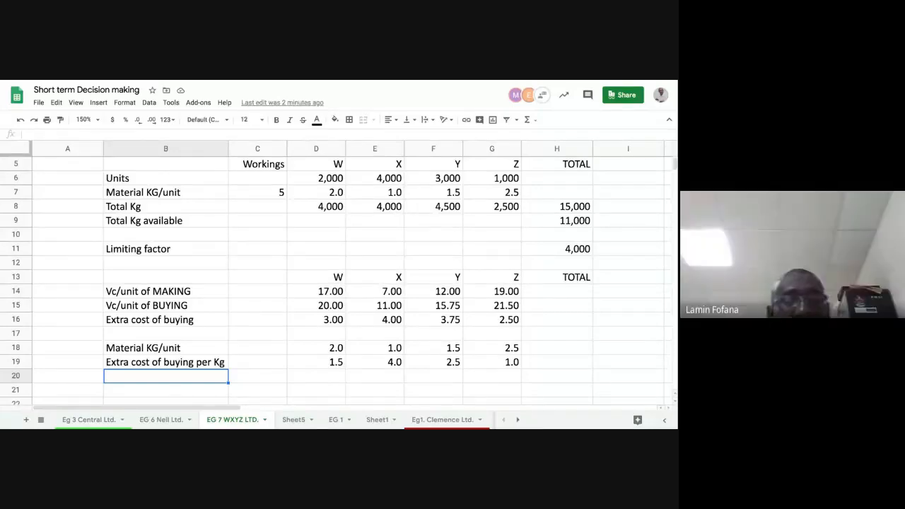
type("Ra")
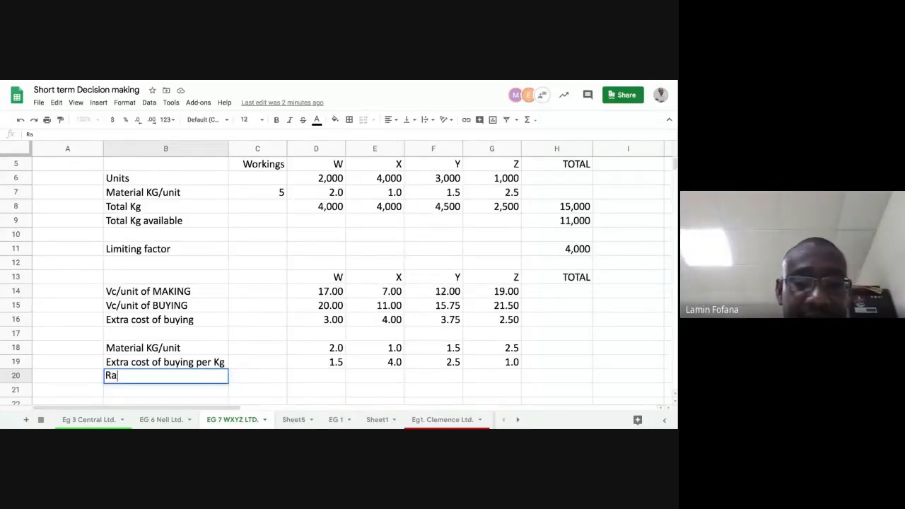
type("nking")
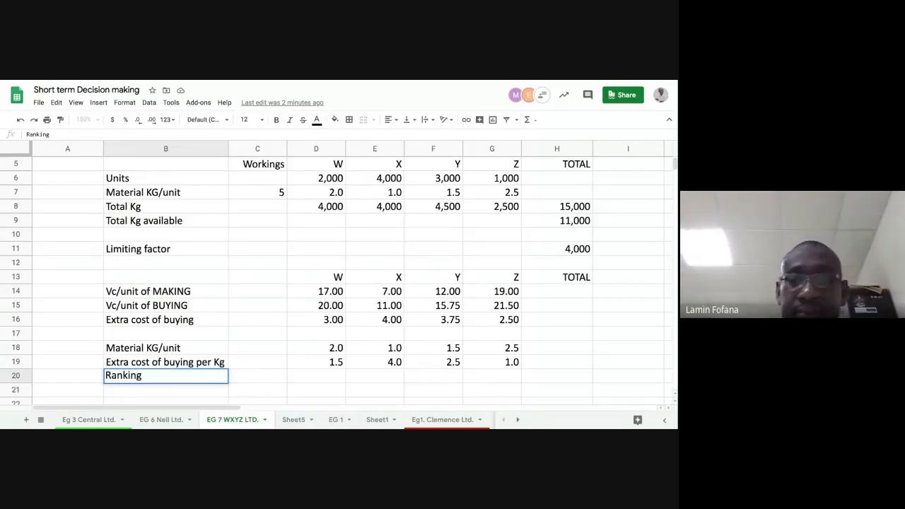
key("Tab")
key("Tab")
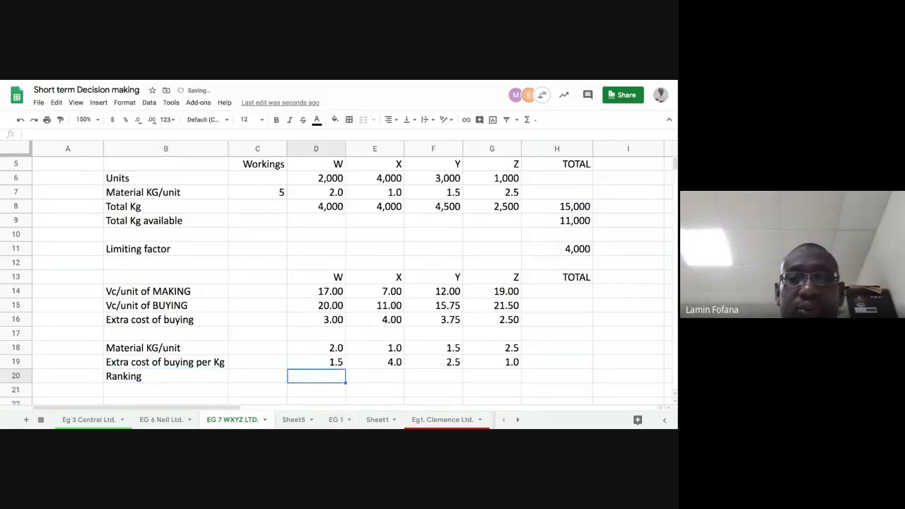
Rank W's extra cost per Kg in D20 with =rank(D19,$D$19:$G$19,0) and fill the formula across to G20
type("=rank")
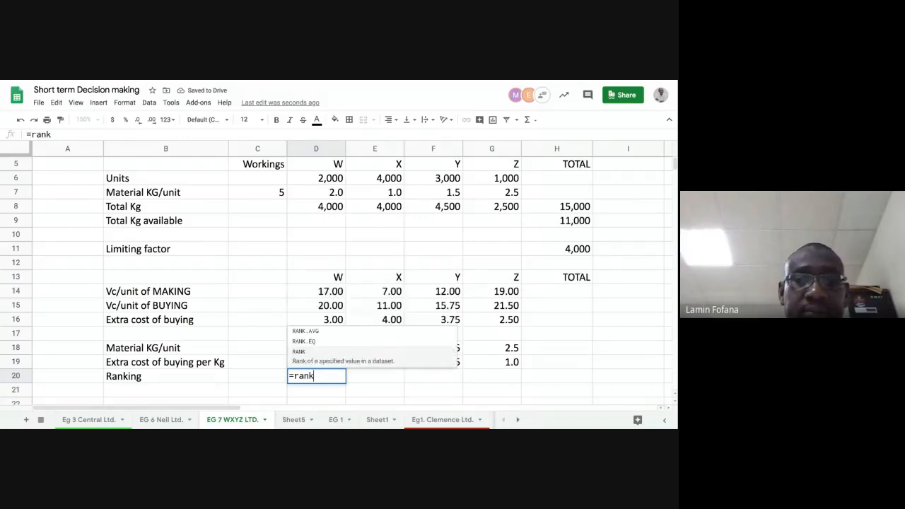
type("(")
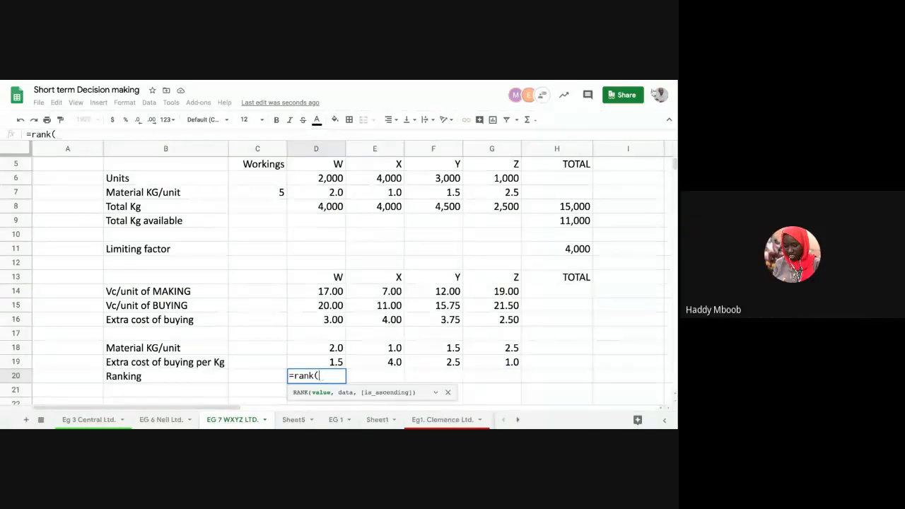
left_click(331, 363)
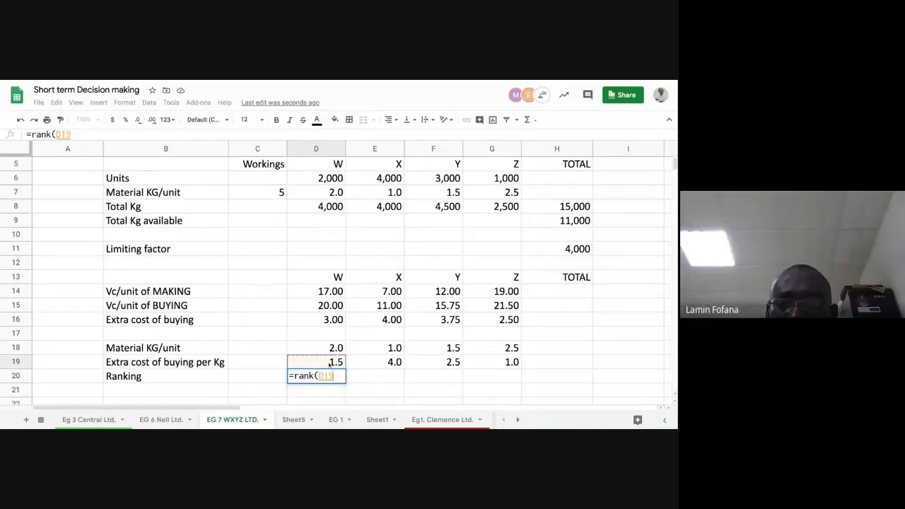
type(",")
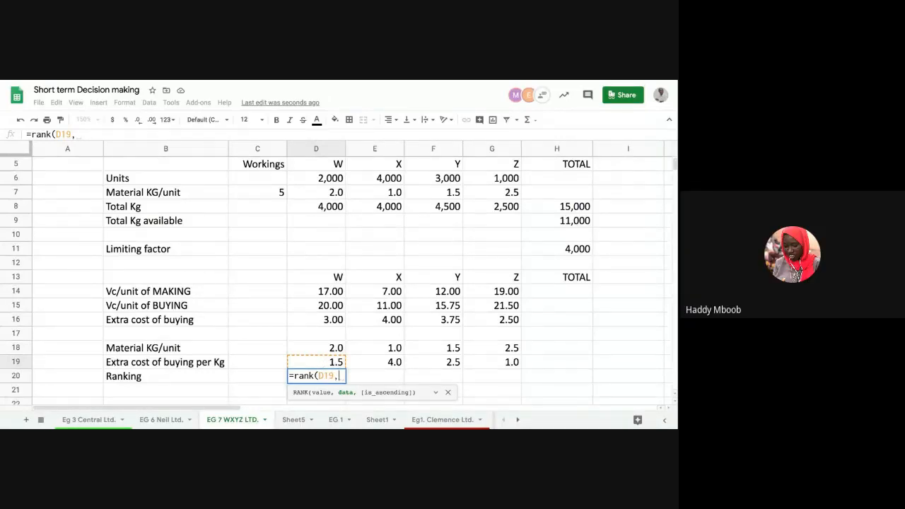
key("Up")
key("shift+Right")
key("shift+Right")
key("shift+Right")
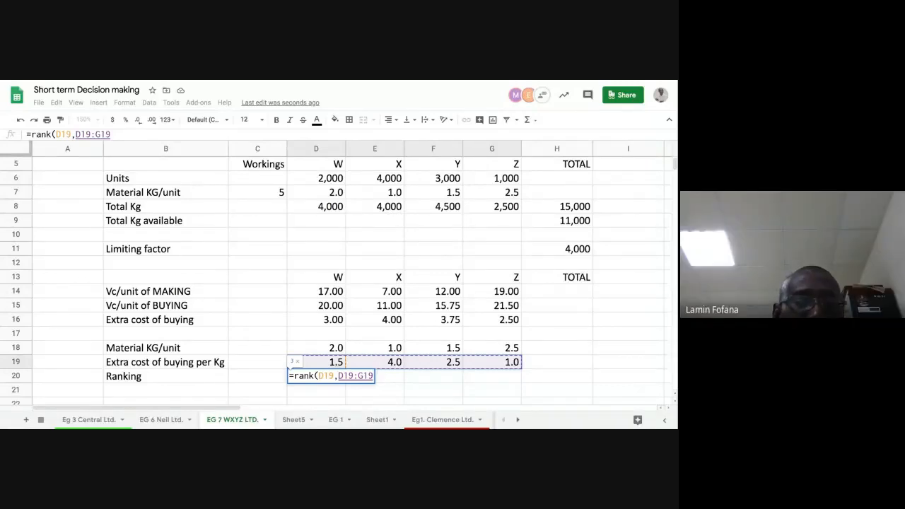
key("F4")
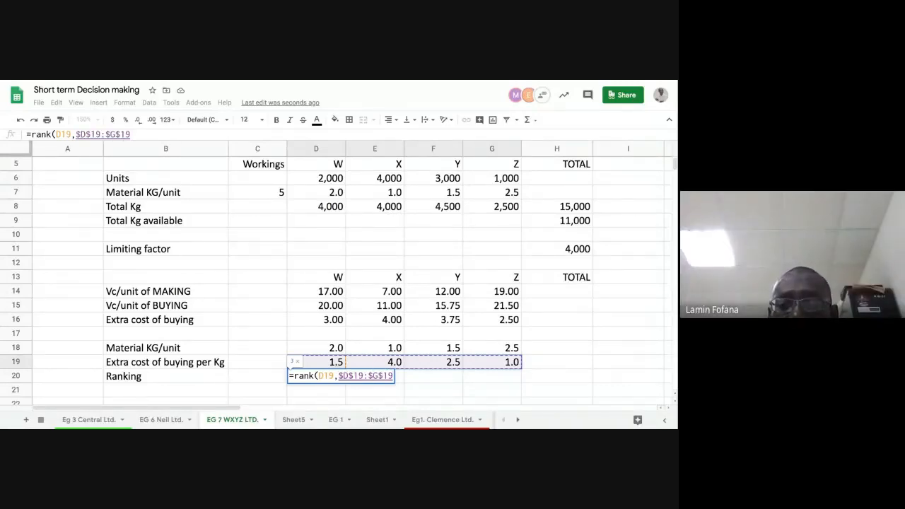
type(",")
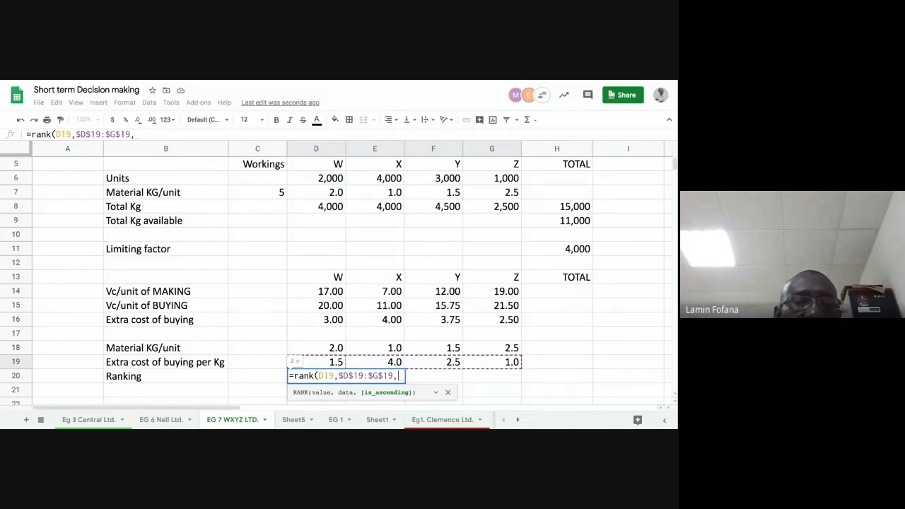
type("0")
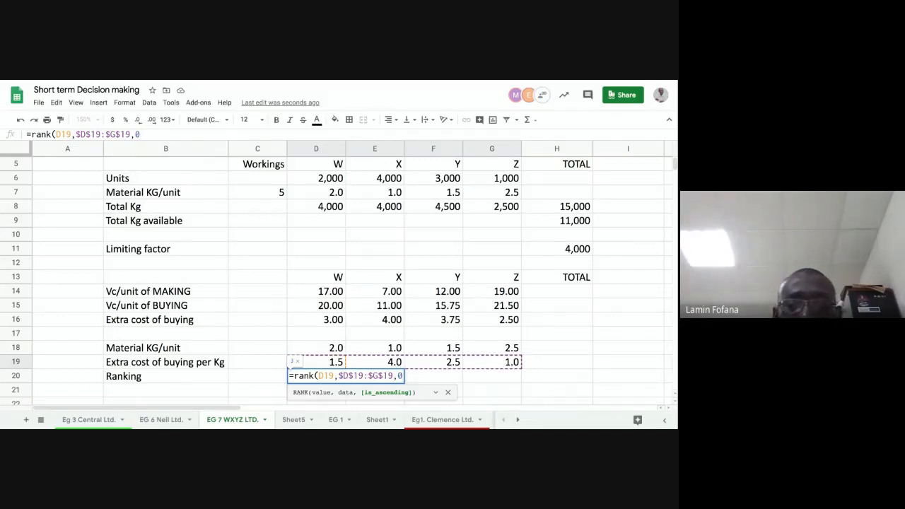
key("Return")
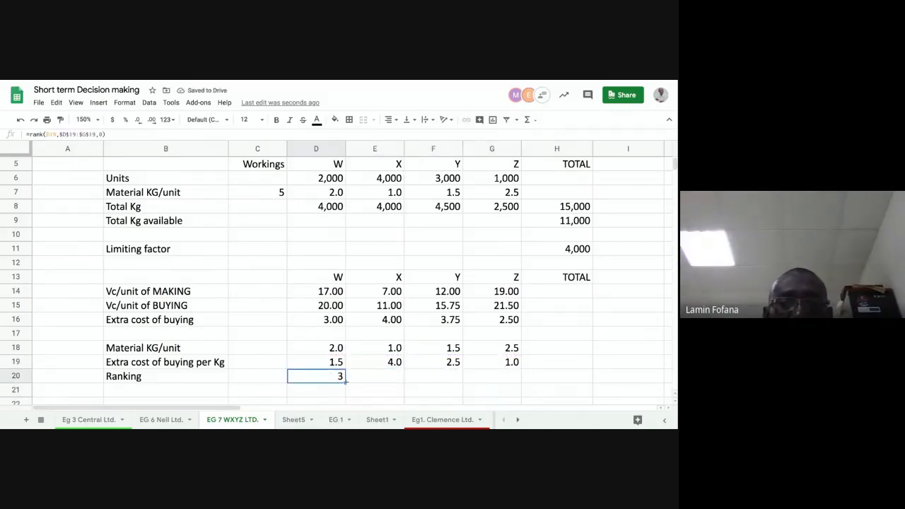
left_click_drag(346, 381, 504, 379)
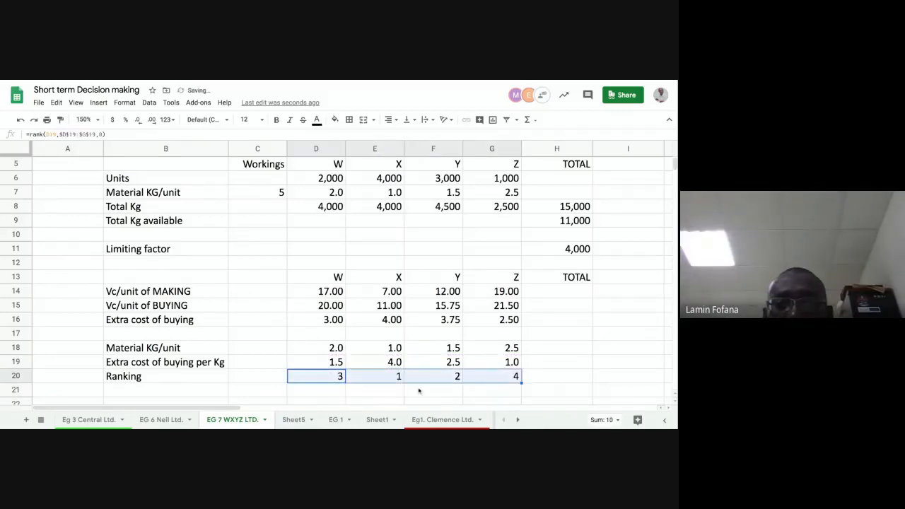
left_click(393, 380)
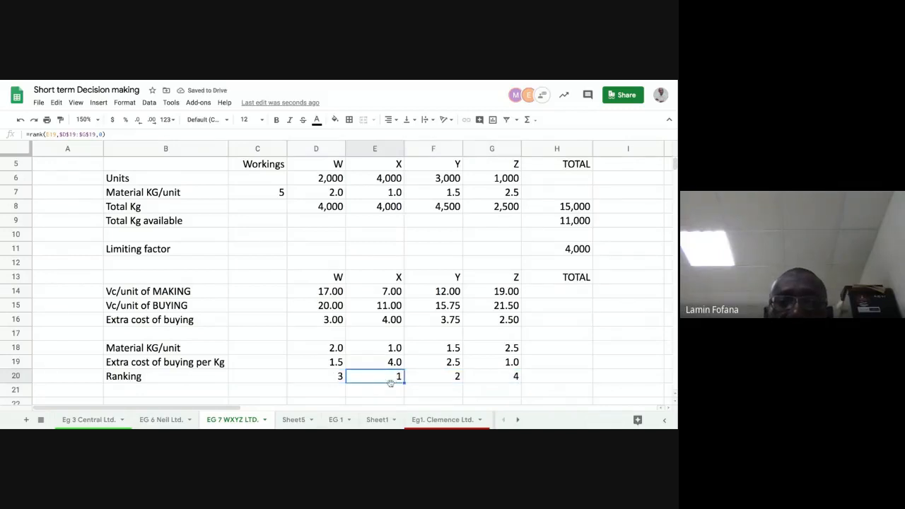
left_click(432, 380)
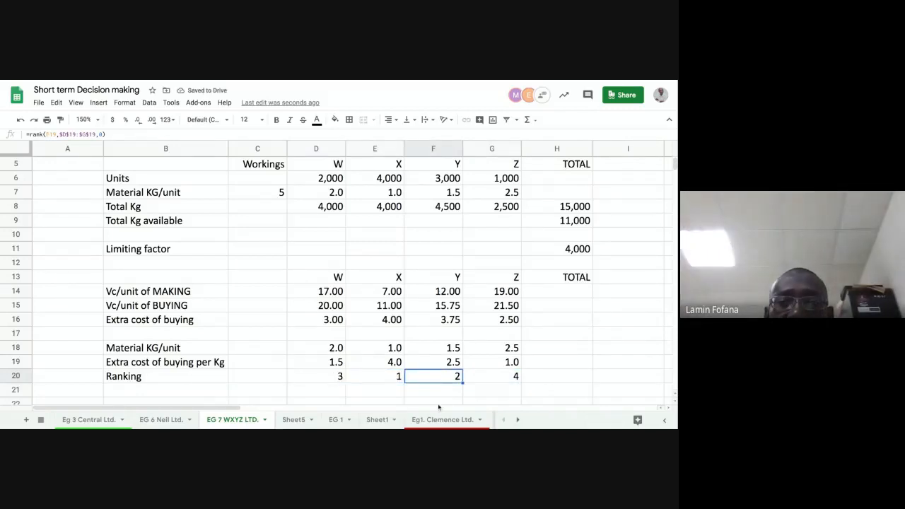
left_click(337, 383)
left_click(492, 379)
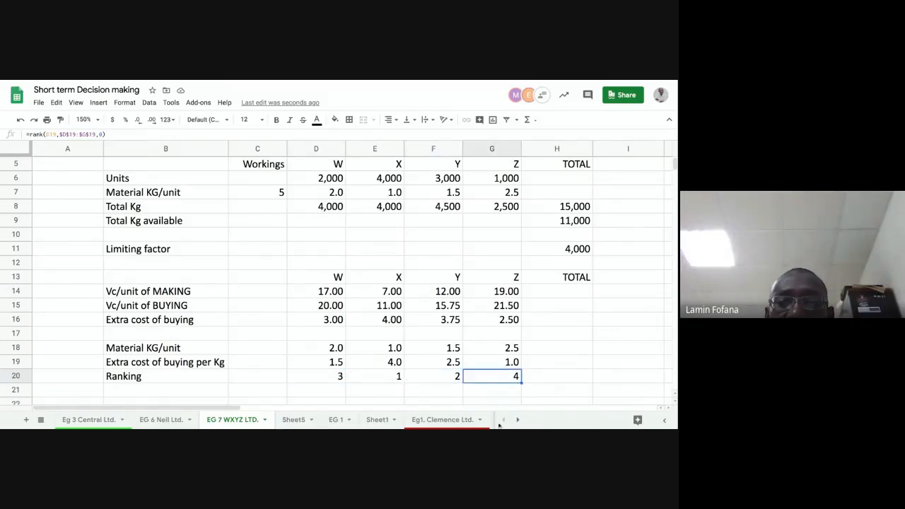
Extend the row label in B20 to read "Ranking for making decision"
left_click(182, 376)
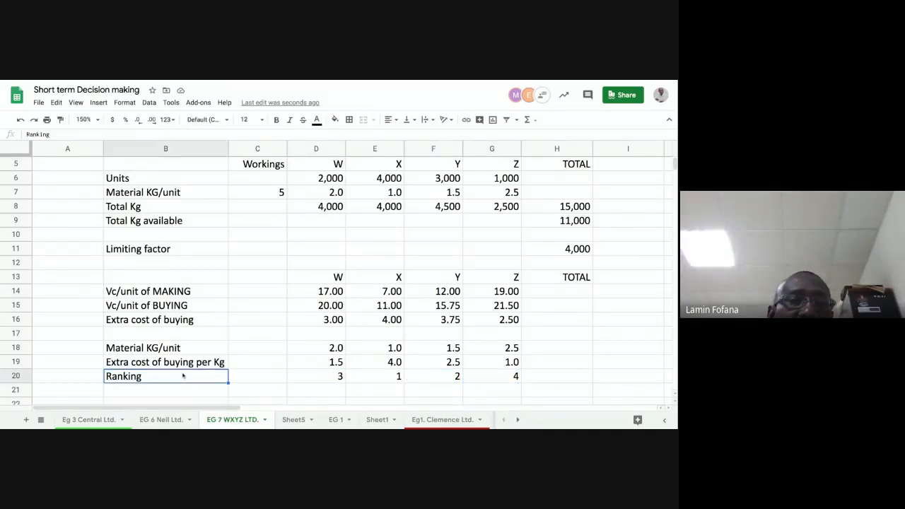
left_click(71, 134)
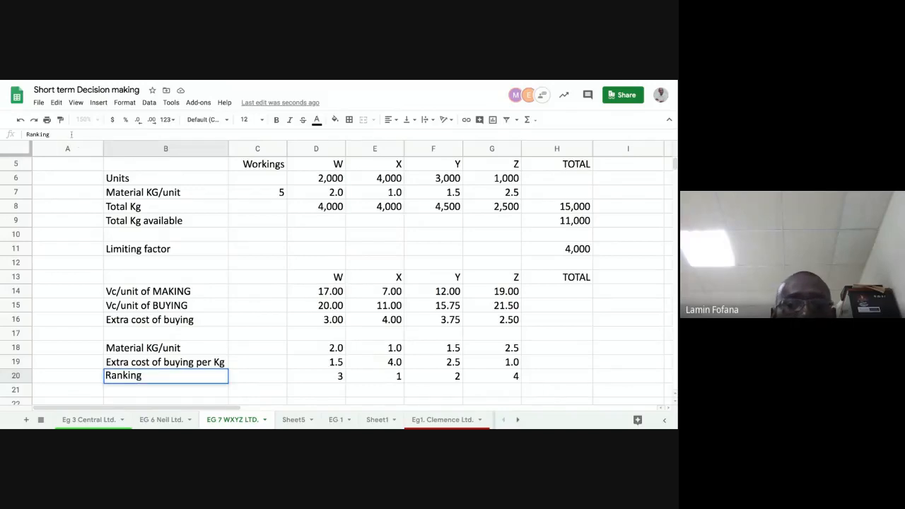
type("for m")
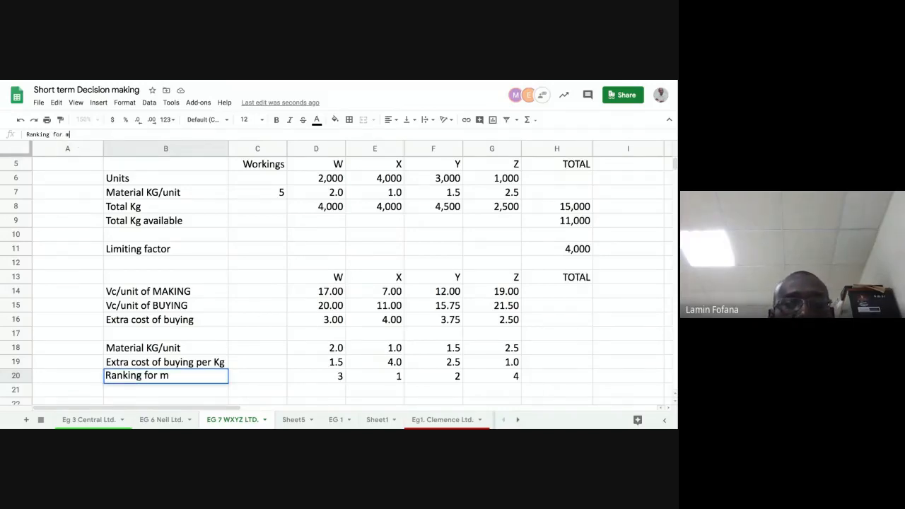
type("s")
key("BackSpace")
type("aking")
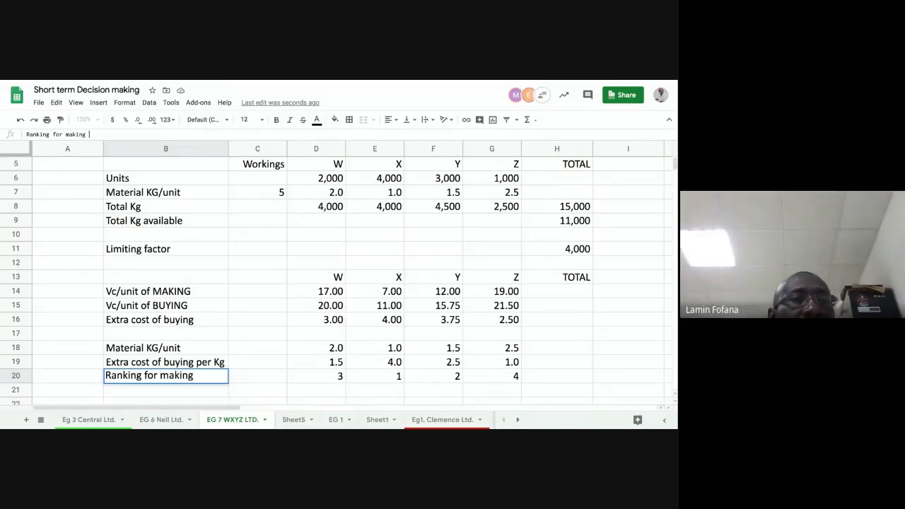
type(" d")
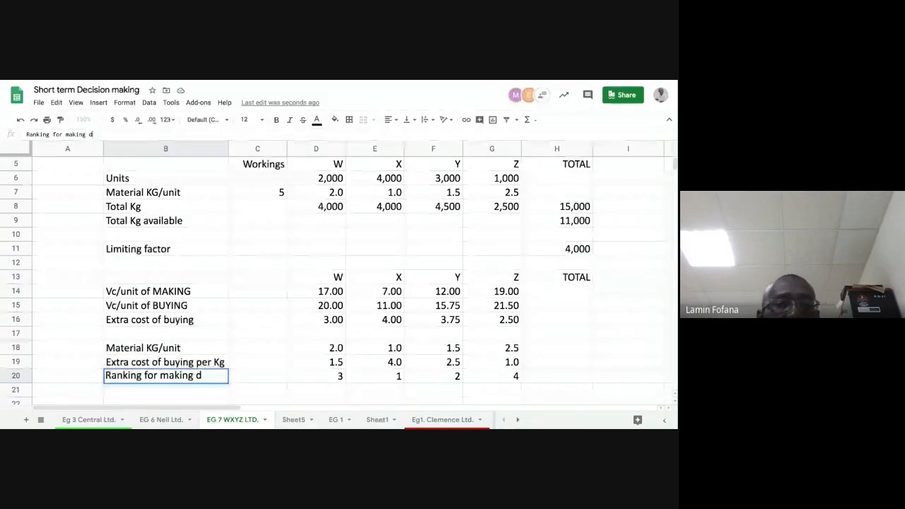
type("ecision")
key("Return")
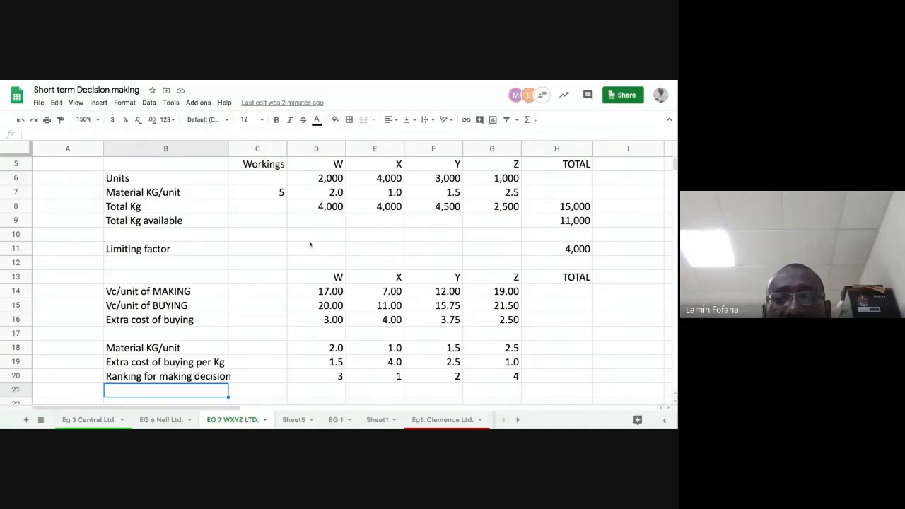
Widen column B slightly to fit the ranking label and narrow column C
scroll(352, 280, "down", 5)
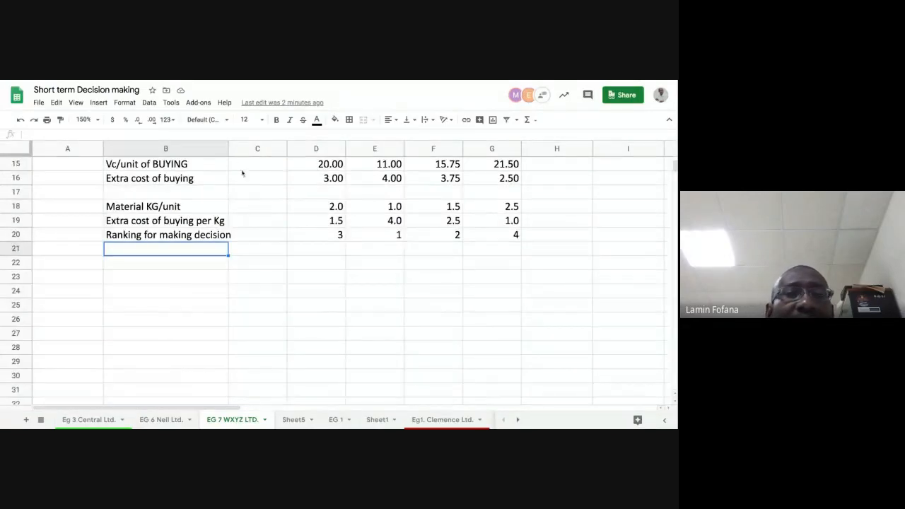
left_click_drag(228, 147, 234, 147)
left_click_drag(290, 148, 278, 148)
Review the make/buy statement and check the making-decision ranking of products W, X and Y in row 20
scroll(270, 209, "up", 3)
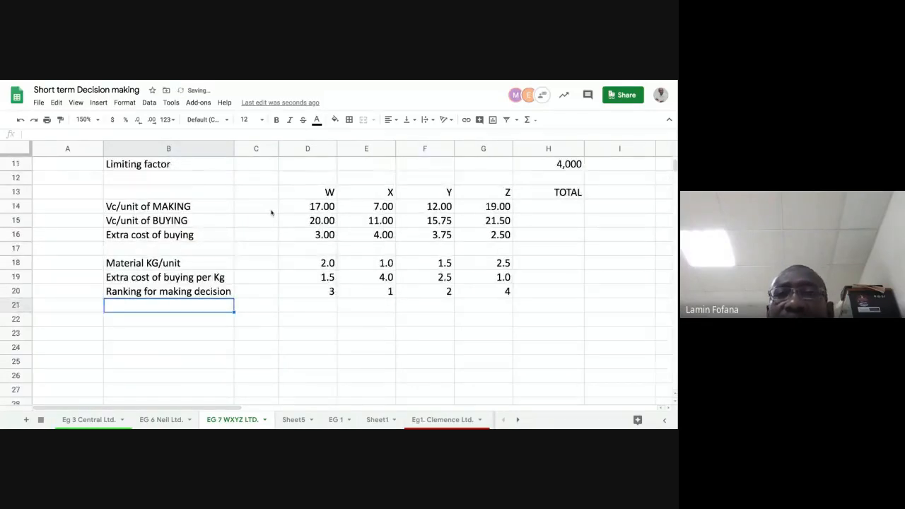
scroll(271, 212, "up", 1)
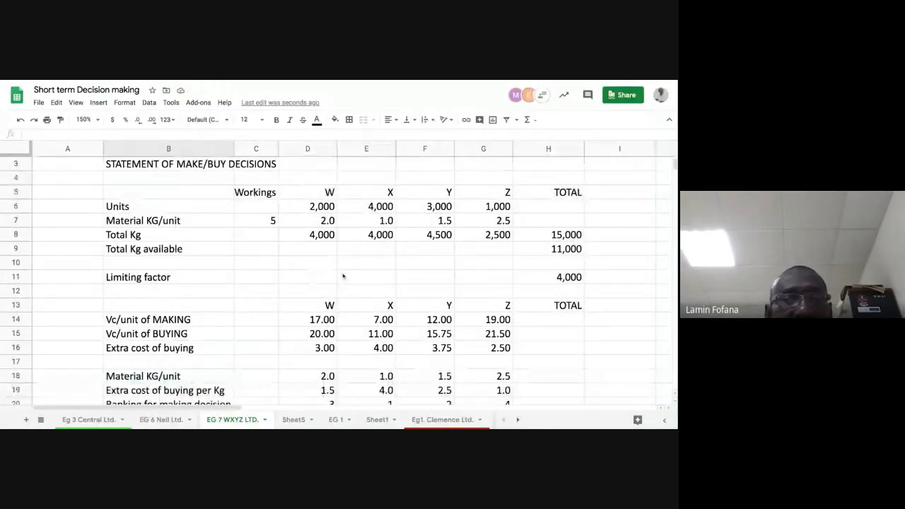
scroll(343, 275, "down", 3)
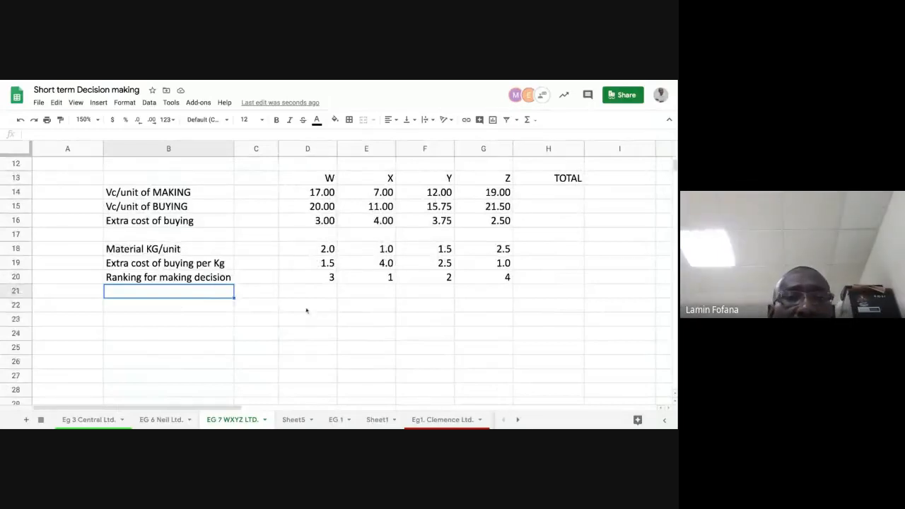
left_click(370, 280)
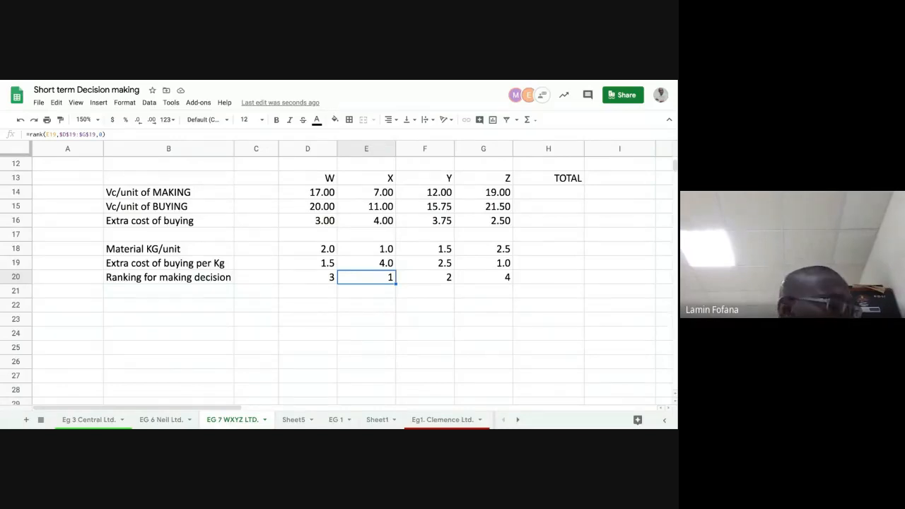
left_click(425, 277)
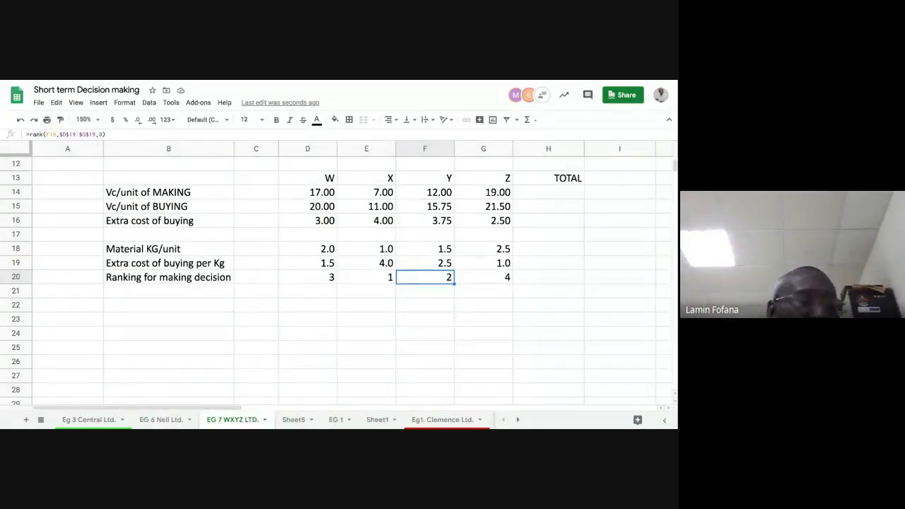
key("Left")
key("Left")
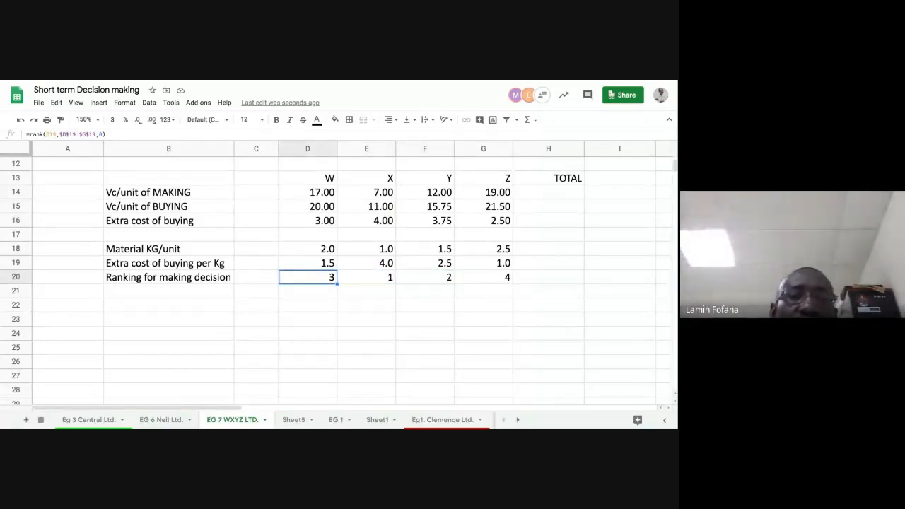
key("Right")
key("Right")
key("Right")
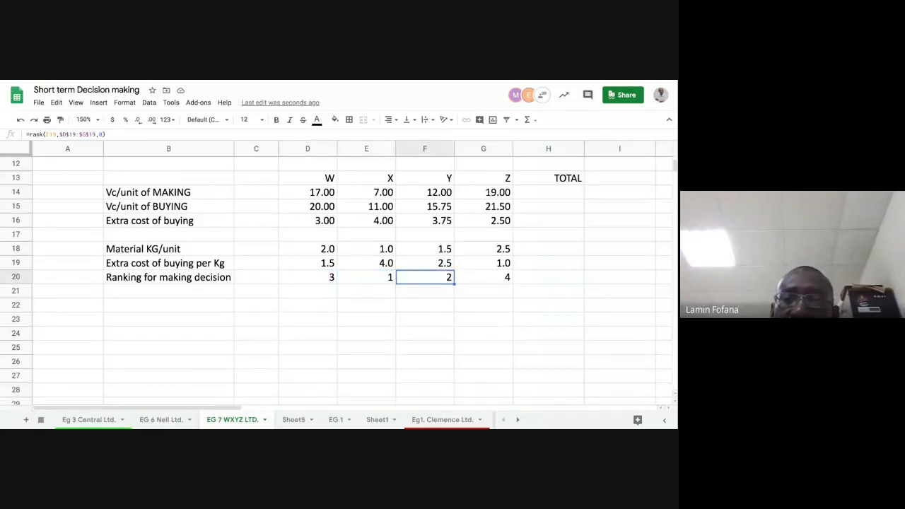